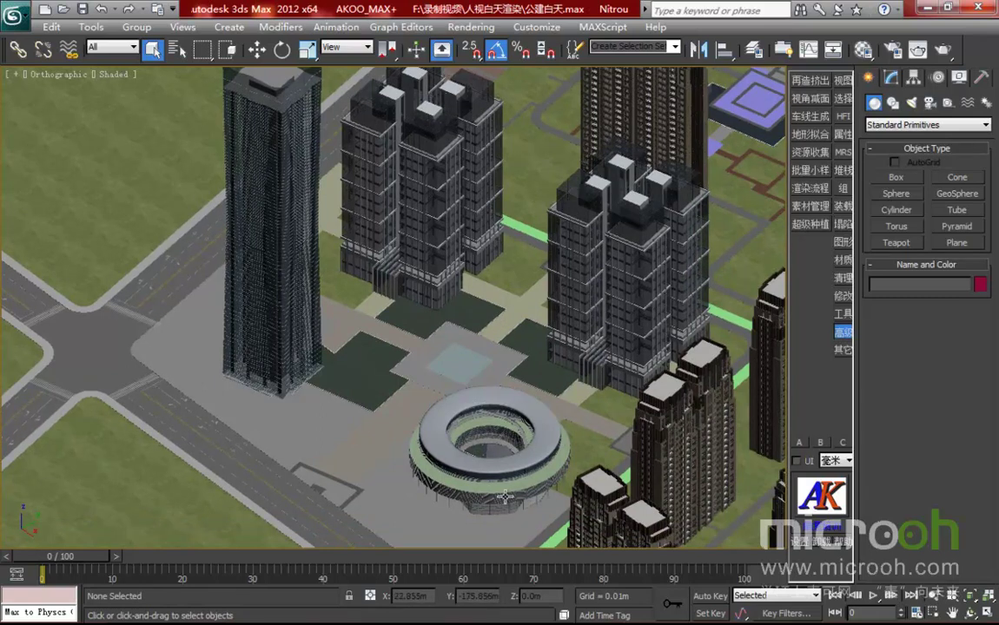
Show the site in a wireframe top view framed on the plaza with the tower and the round building.
{"action": "middle_click_drag", "start_coordinate": [464, 454], "coordinate": [530, 456]}
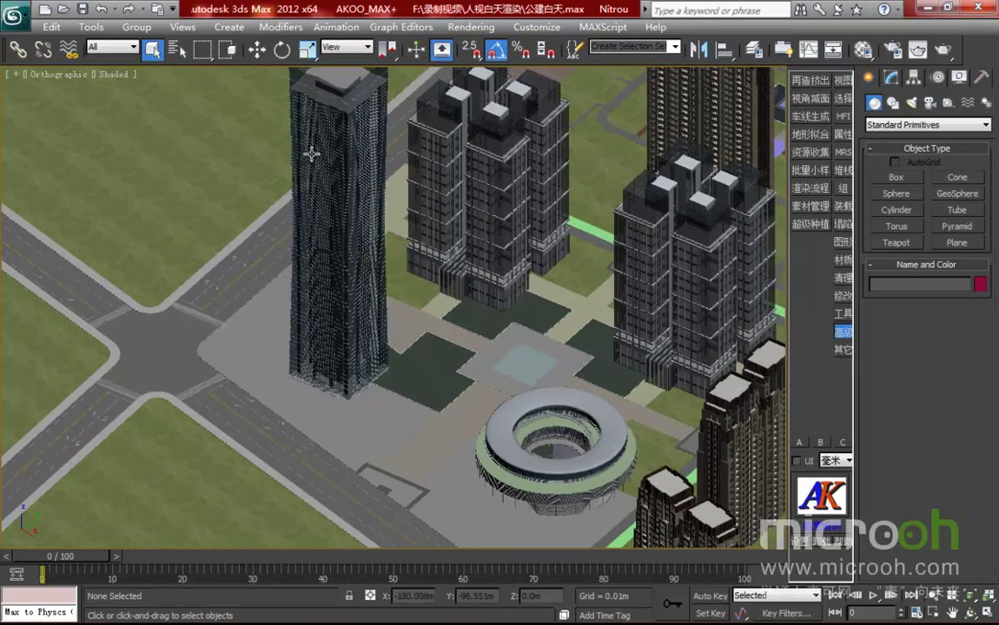
{"action": "scroll", "coordinate": [597, 456], "scroll_direction": "down", "scroll_amount": 3}
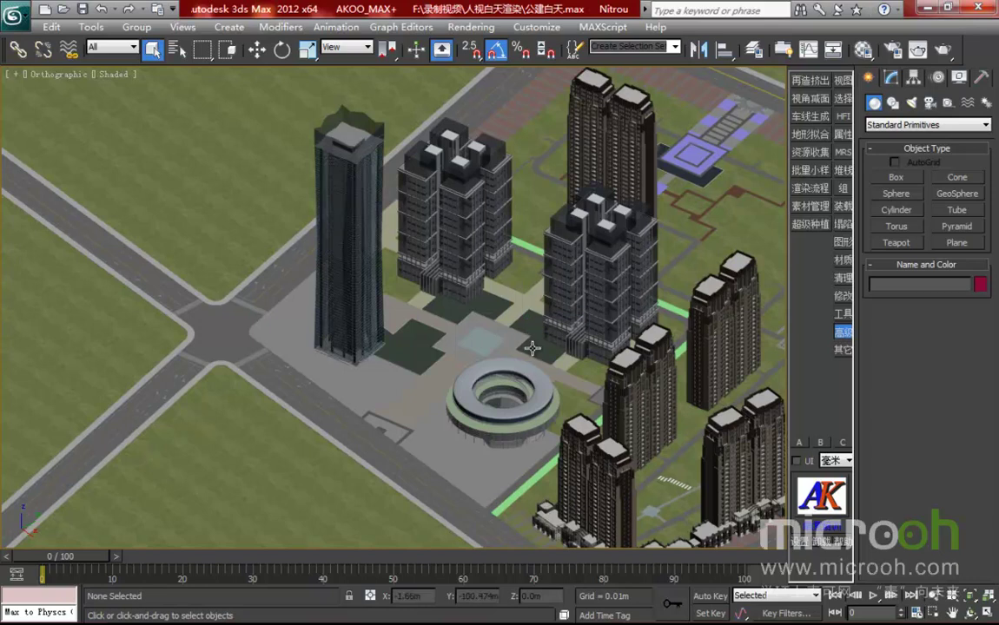
{"action": "middle_click_drag", "start_coordinate": [526, 337], "coordinate": [529, 361]}
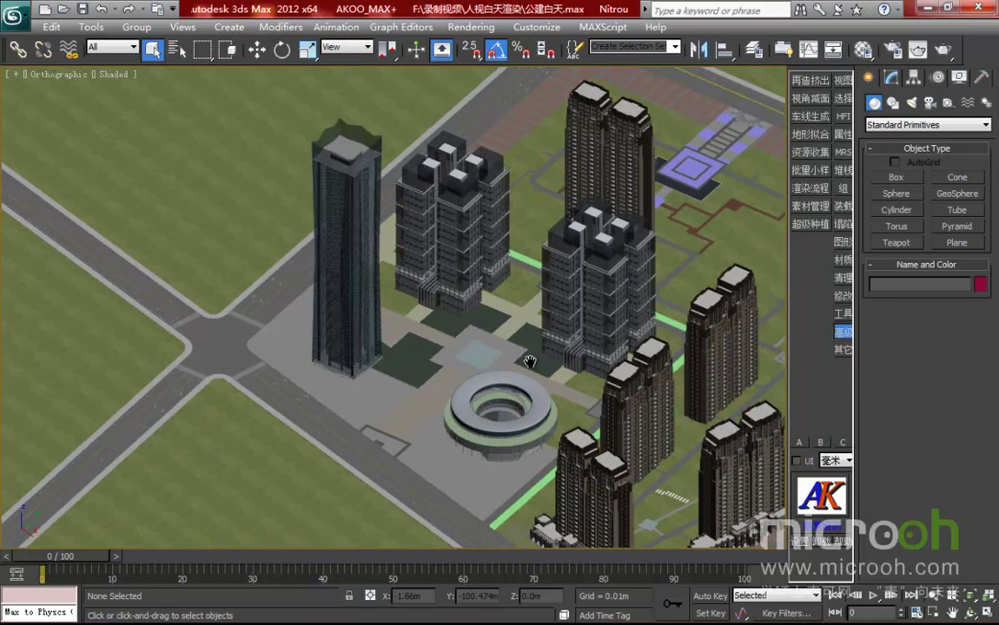
{"action": "middle_click_drag", "start_coordinate": [530, 362], "coordinate": [495, 358]}
{"action": "key", "text": "t"}
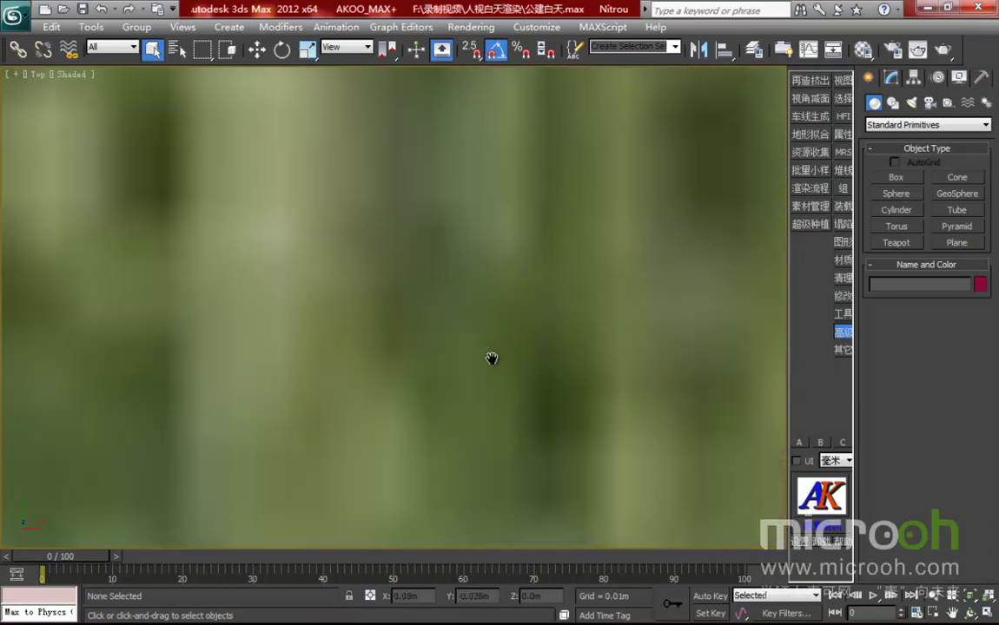
{"action": "key", "text": "z"}
{"action": "scroll", "coordinate": [409, 356], "scroll_direction": "up", "scroll_amount": 5}
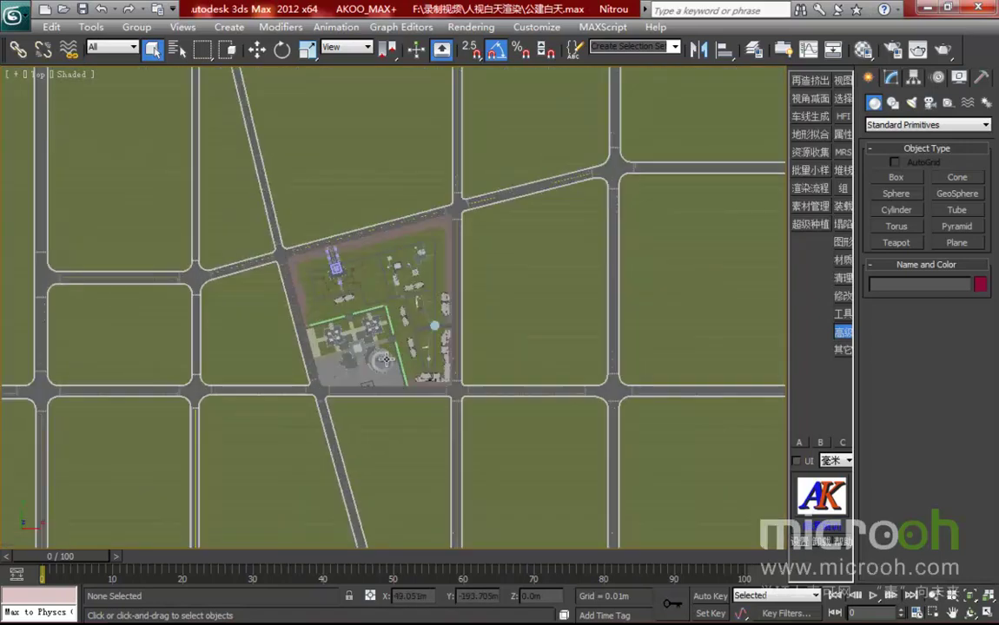
{"action": "scroll", "coordinate": [354, 398], "scroll_direction": "up", "scroll_amount": 5}
{"action": "middle_click_drag", "start_coordinate": [394, 383], "coordinate": [436, 352]}
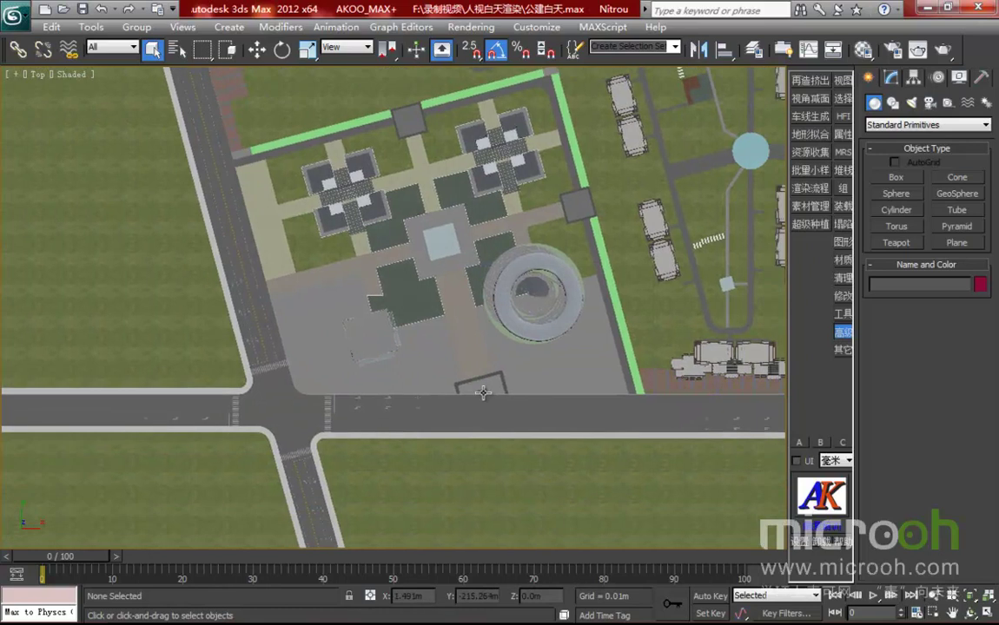
{"action": "key", "text": "F3"}
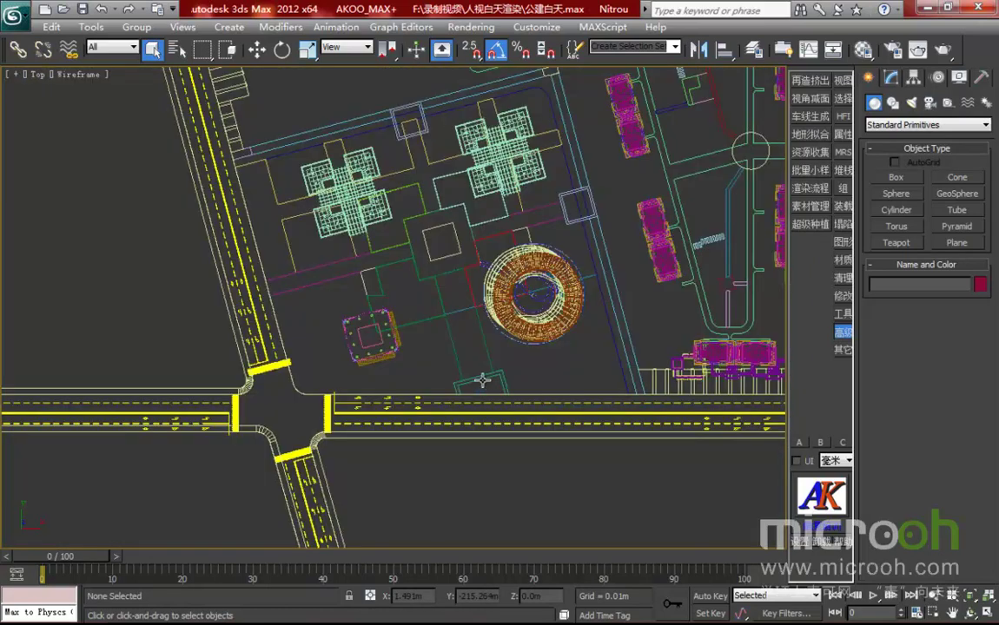
{"action": "scroll", "coordinate": [456, 368], "scroll_direction": "up", "scroll_amount": 4}
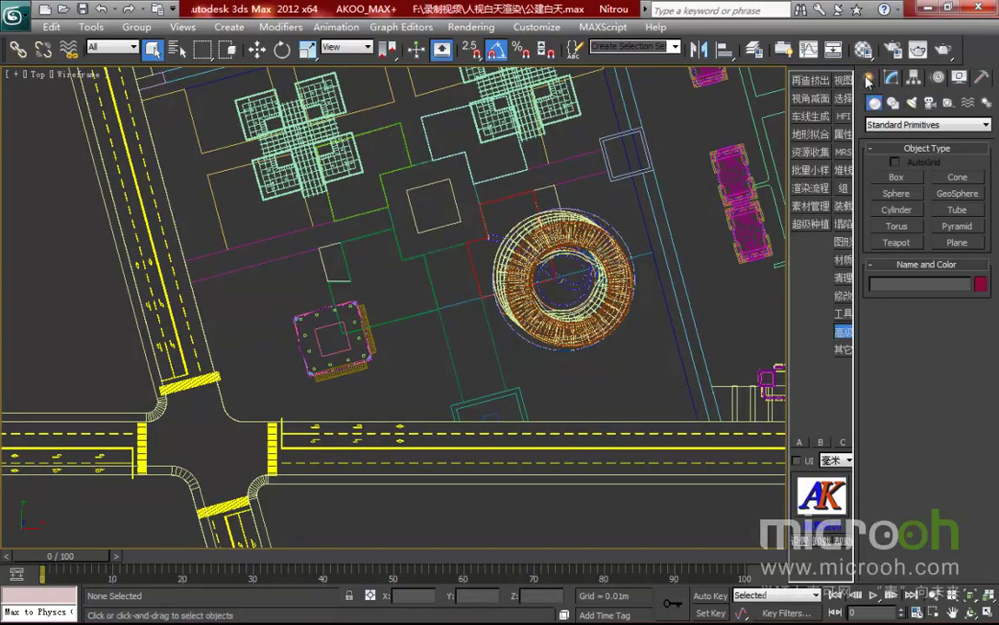
Place a target camera on the road below the round building, aimed diagonally into the plaza, with a 28 mm lens.
{"action": "left_click", "coordinate": [929, 103]}
{"action": "left_click", "coordinate": [897, 177]}
{"action": "middle_click_drag", "start_coordinate": [527, 420], "coordinate": [481, 375]}
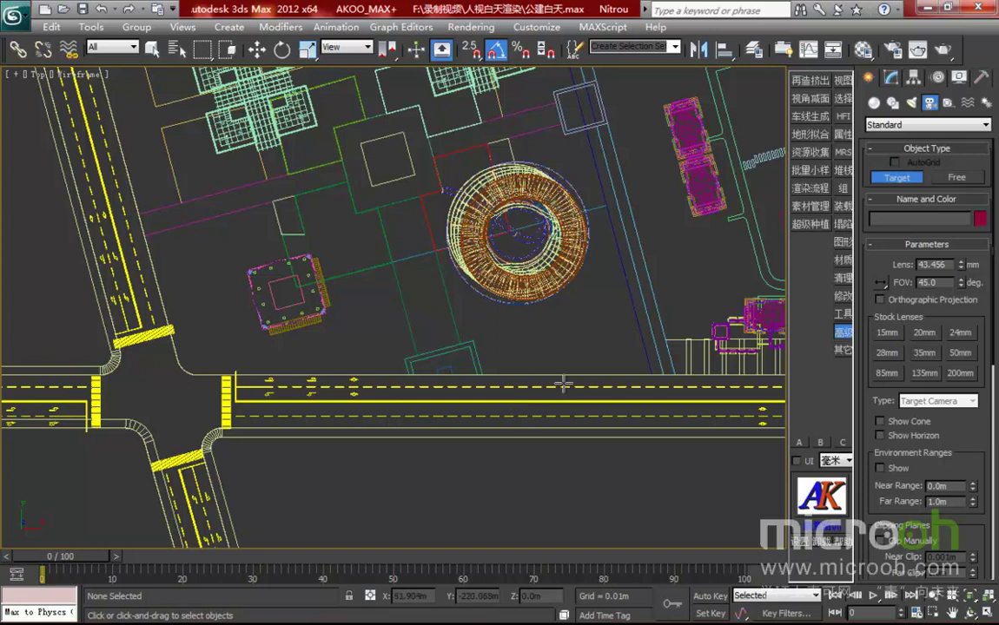
{"action": "left_click_drag", "start_coordinate": [580, 377], "coordinate": [378, 250]}
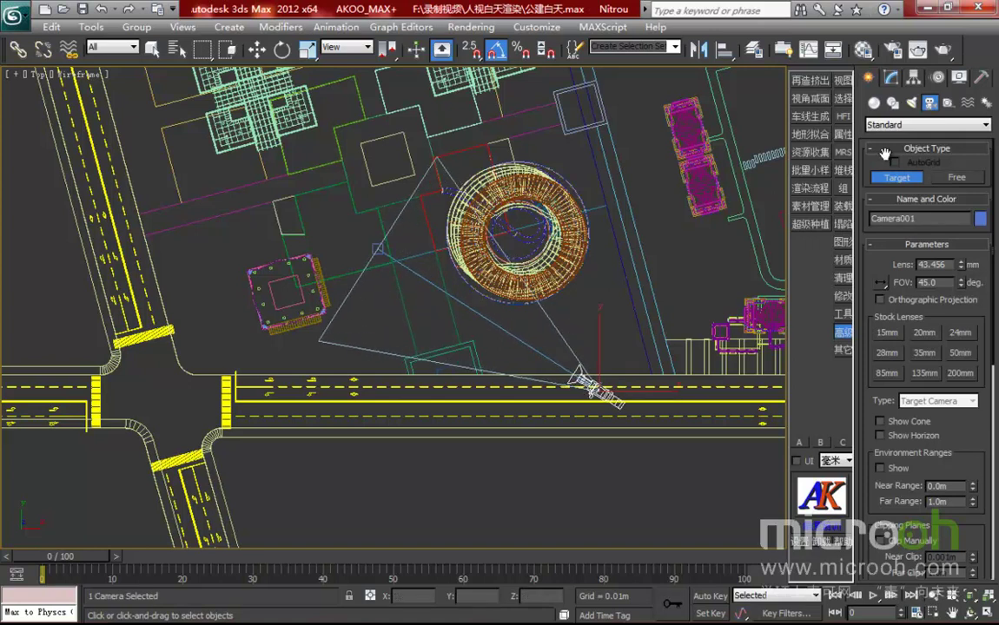
{"action": "left_click", "coordinate": [887, 356]}
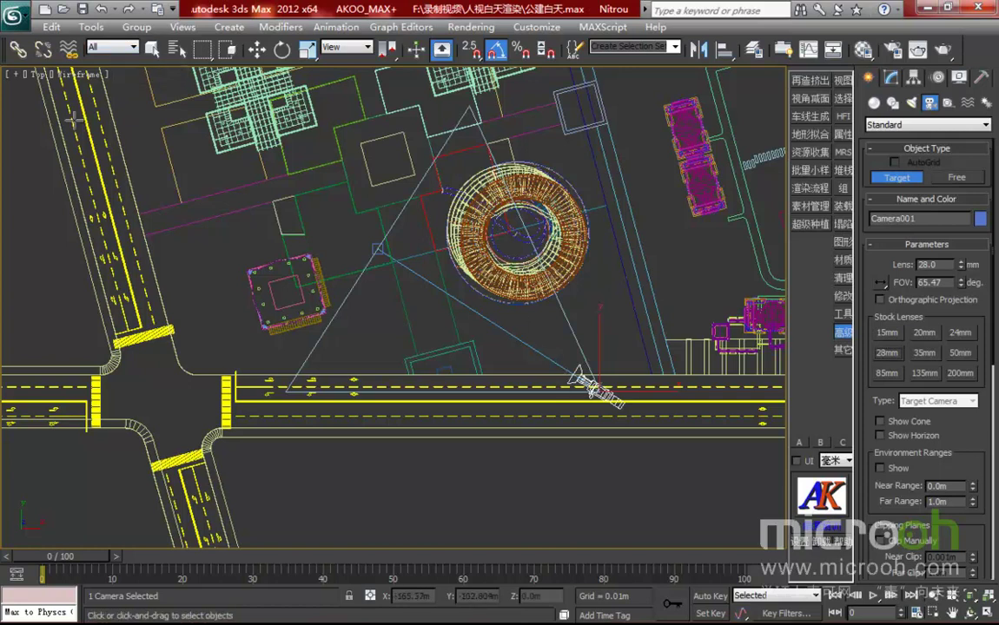
Limit selection to cameras and select the new camera together with its target for moving.
{"action": "left_click", "coordinate": [106, 49]}
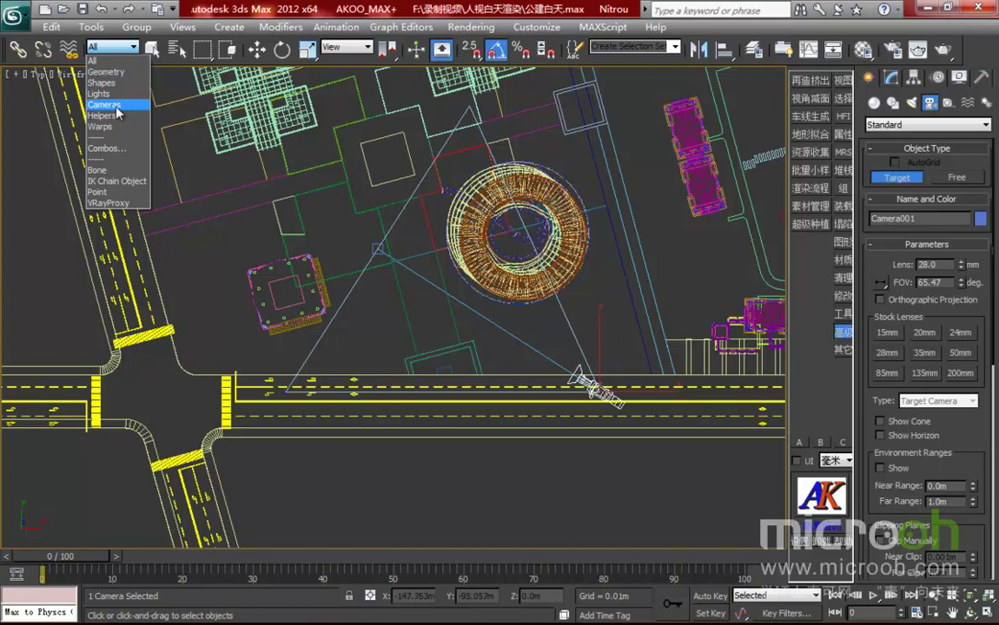
{"action": "left_click", "coordinate": [104, 105]}
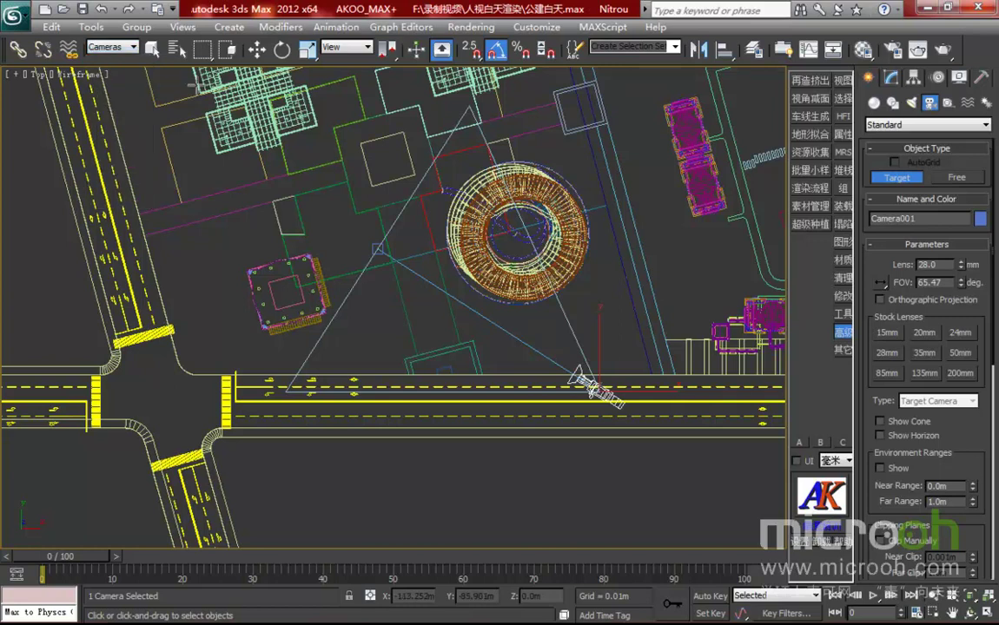
{"action": "left_click", "coordinate": [257, 50]}
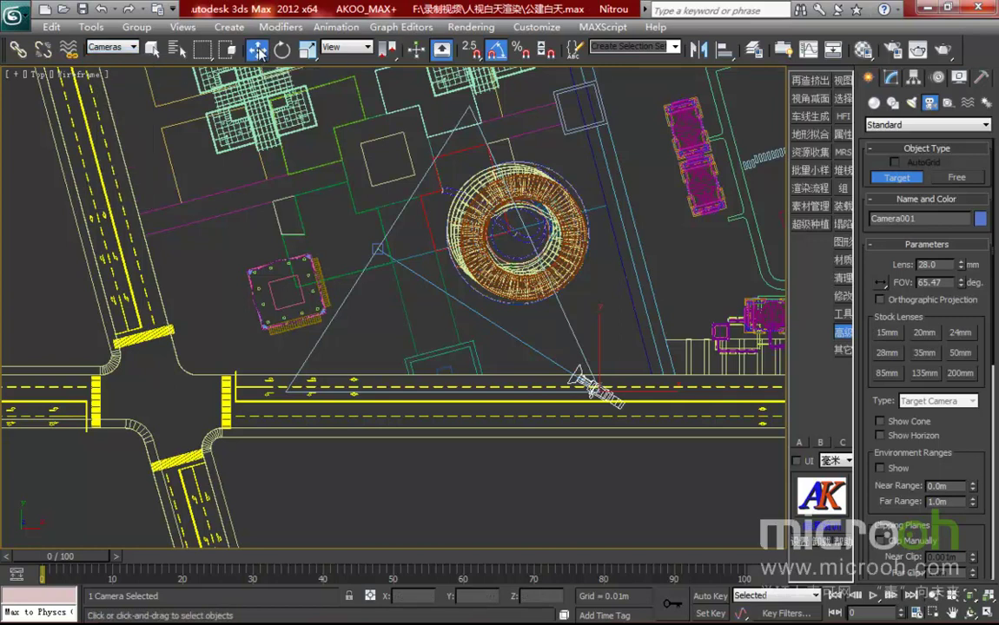
{"action": "middle_click_drag", "start_coordinate": [474, 317], "coordinate": [477, 334]}
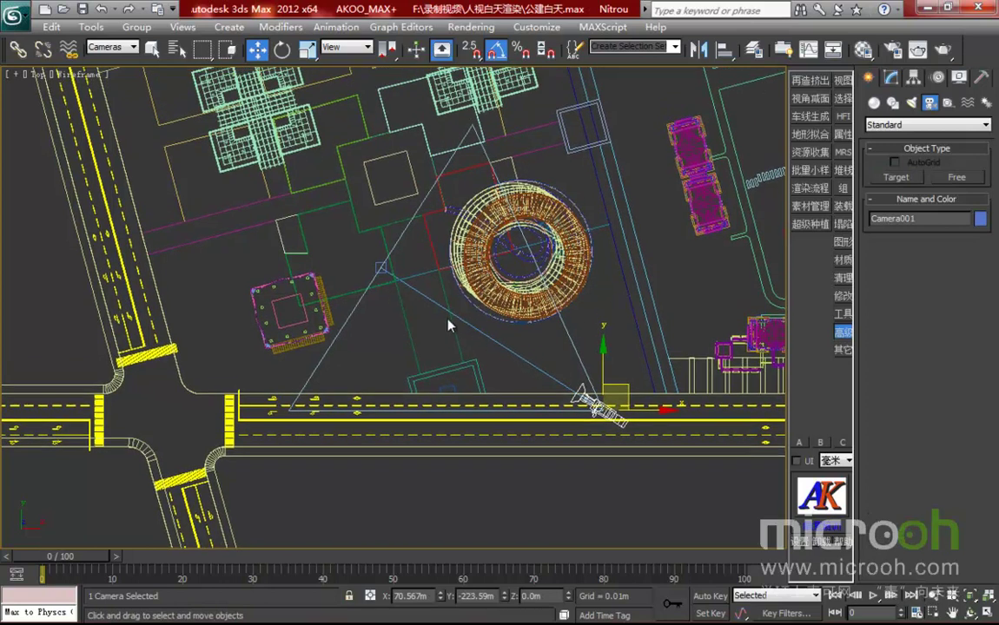
{"action": "left_click", "coordinate": [377, 268], "text": "ctrl"}
Raise the selected camera and its target together by 1.7 m in the front view.
{"action": "middle_click_drag", "start_coordinate": [522, 240], "coordinate": [560, 269]}
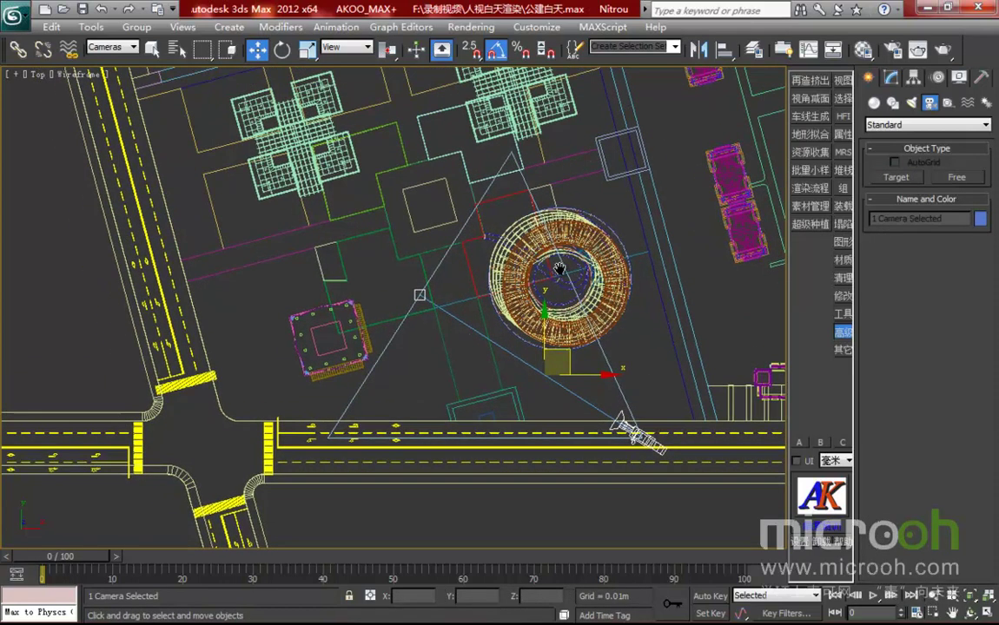
{"action": "key", "text": "f"}
{"action": "scroll", "coordinate": [438, 345], "scroll_direction": "up", "scroll_amount": 5}
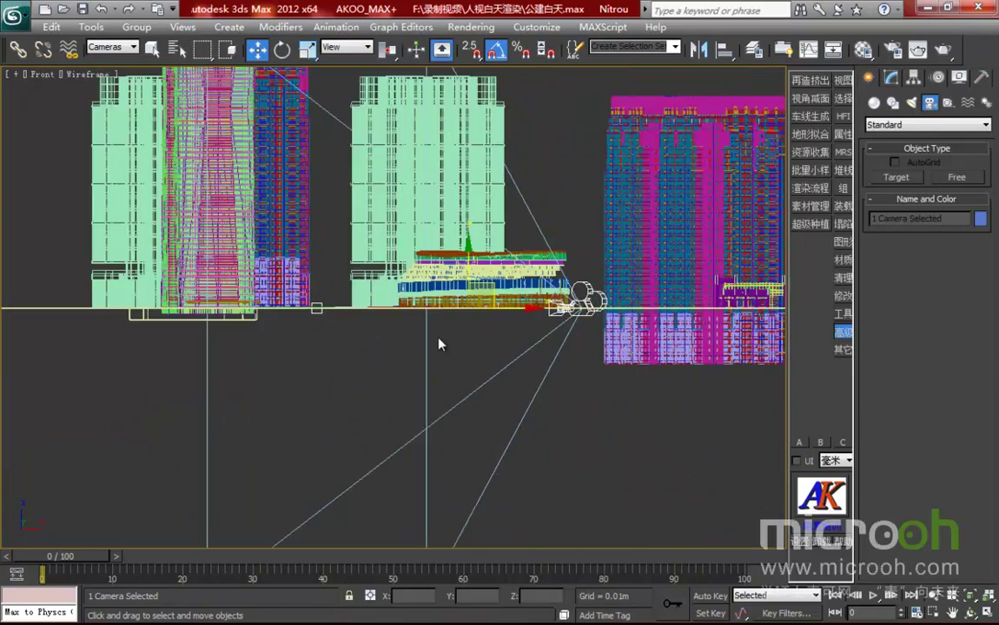
{"action": "middle_click_drag", "start_coordinate": [438, 345], "coordinate": [410, 372]}
{"action": "scroll", "coordinate": [628, 364], "scroll_direction": "up", "scroll_amount": 3}
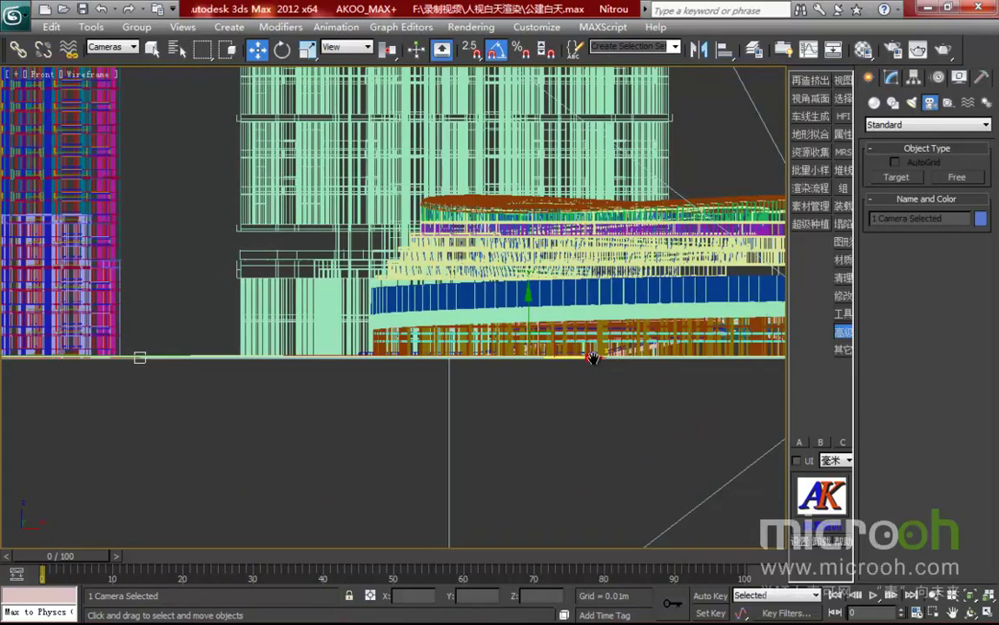
{"action": "middle_click_drag", "start_coordinate": [653, 376], "coordinate": [508, 376]}
{"action": "scroll", "coordinate": [510, 381], "scroll_direction": "down", "scroll_amount": 2}
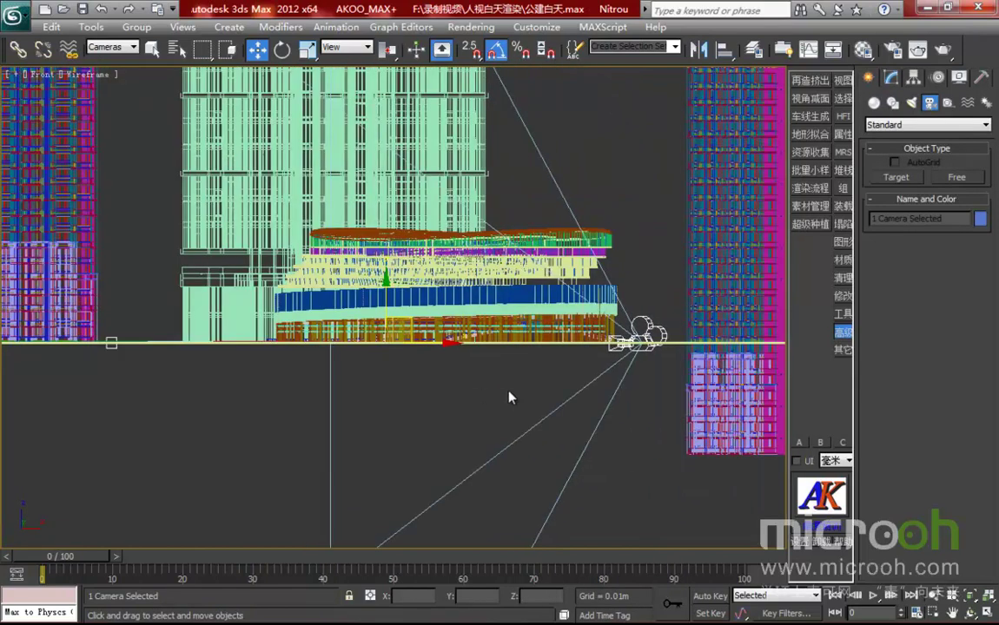
{"action": "middle_click_drag", "start_coordinate": [510, 397], "coordinate": [522, 404]}
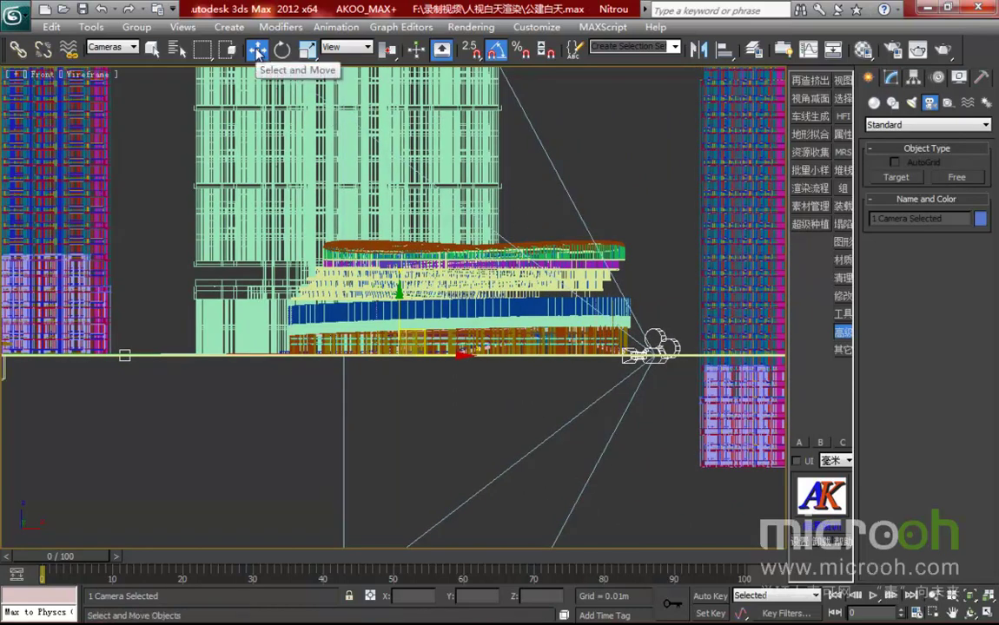
{"action": "right_click", "coordinate": [257, 53]}
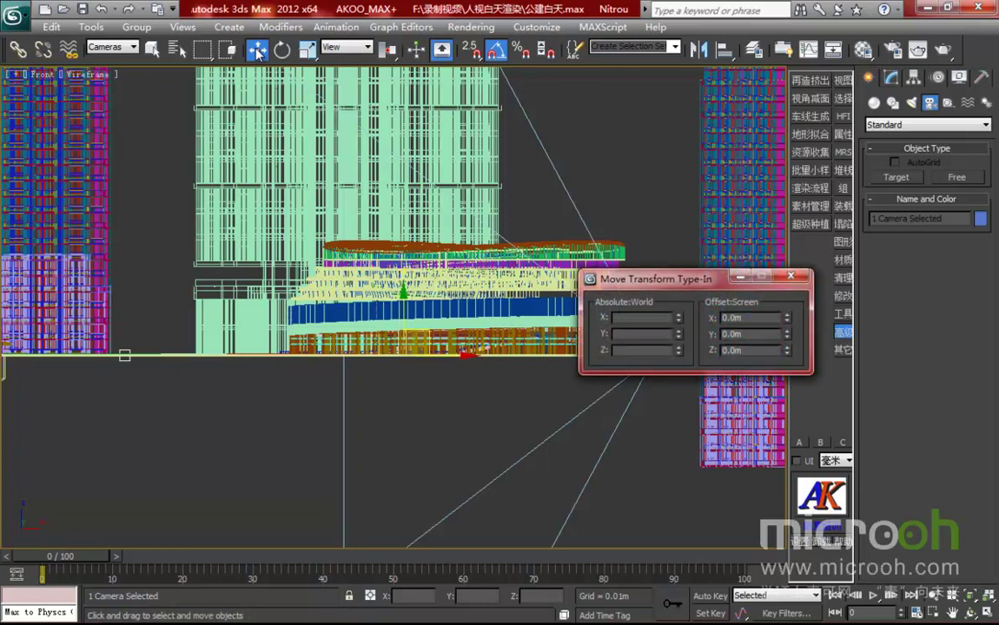
{"action": "double_click", "coordinate": [753, 337]}
{"action": "type", "text": "1.7"}
{"action": "key", "text": "Return"}
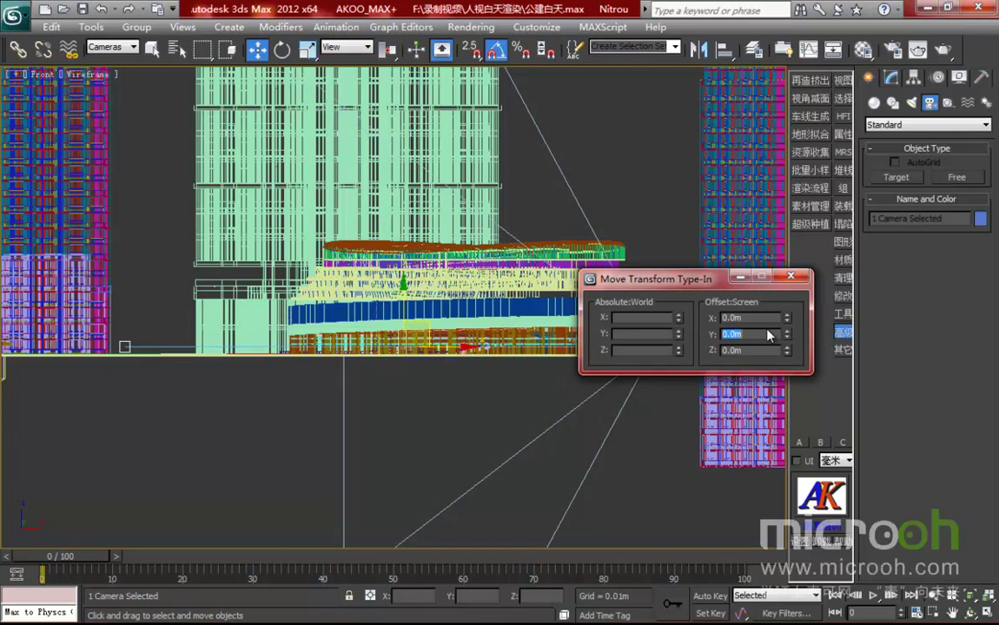
{"action": "left_click", "coordinate": [791, 276]}
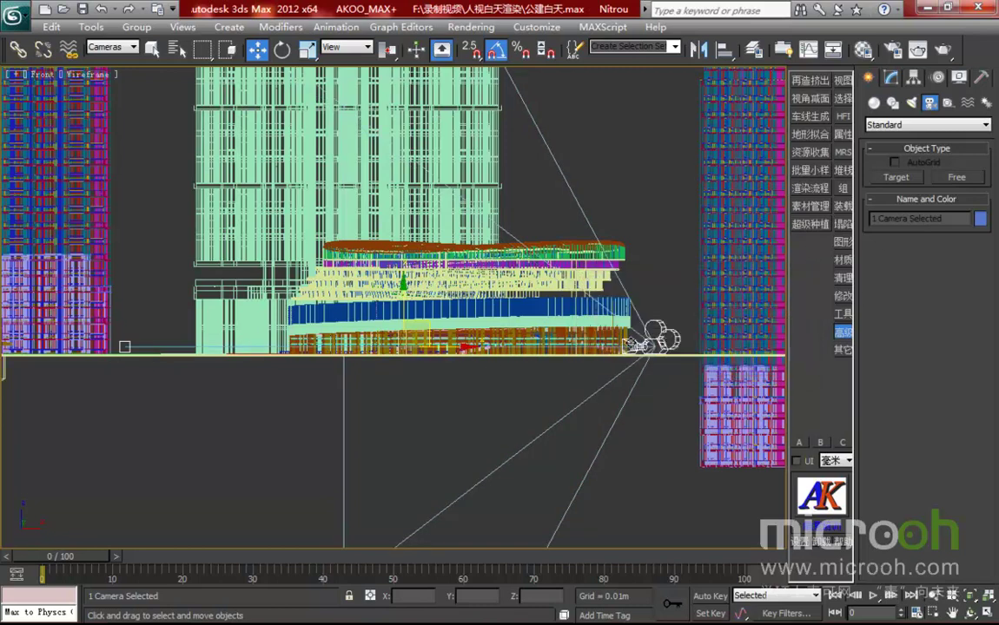
Switch the viewport to the new camera's view and display its safe frame.
{"action": "middle_click_drag", "start_coordinate": [571, 417], "coordinate": [572, 427]}
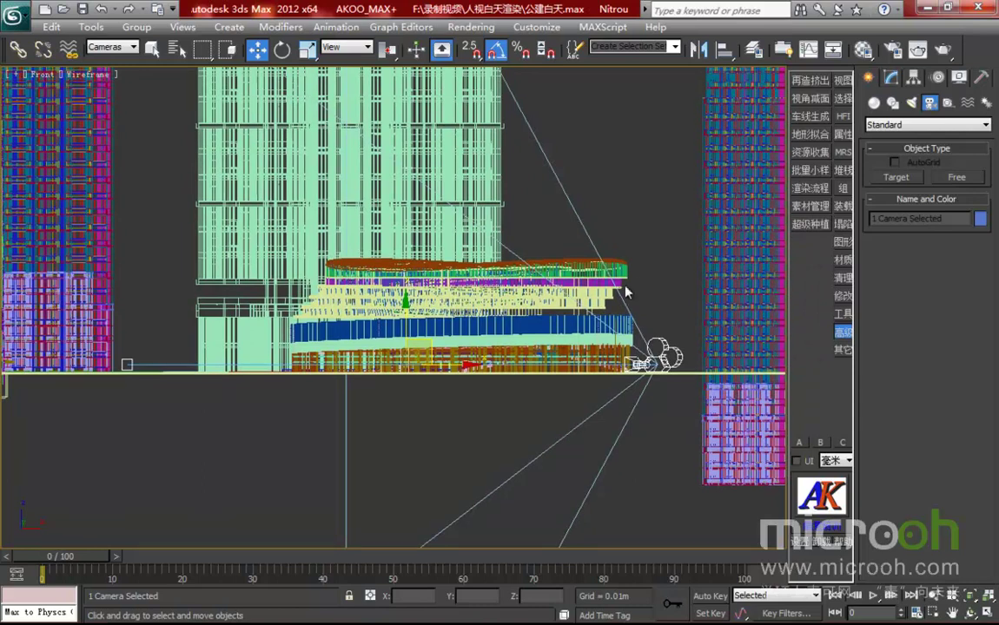
{"action": "scroll", "coordinate": [575, 254], "scroll_direction": "up", "scroll_amount": 4}
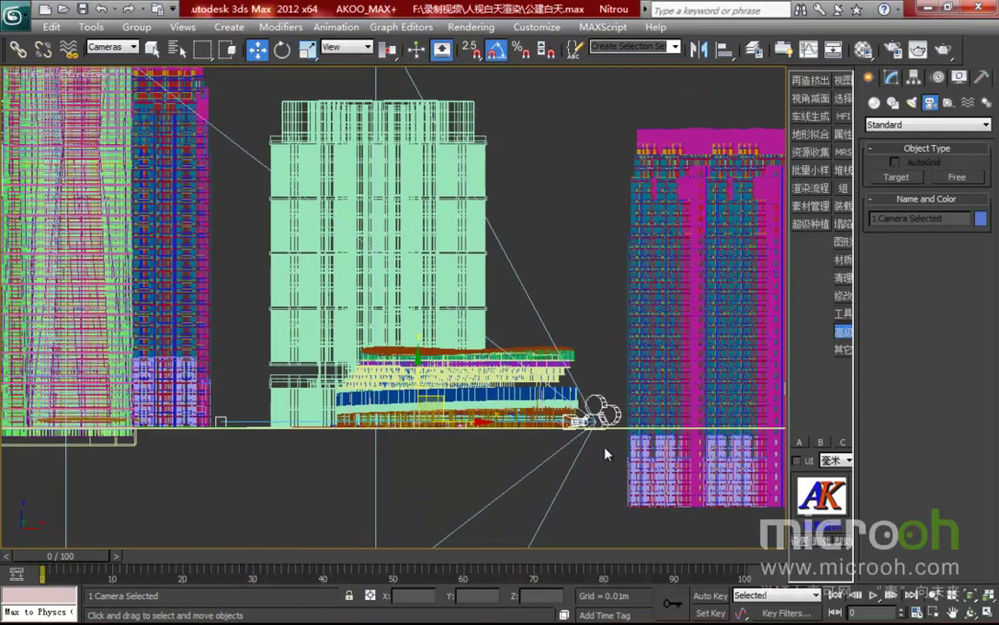
{"action": "scroll", "coordinate": [587, 399], "scroll_direction": "up", "scroll_amount": 2}
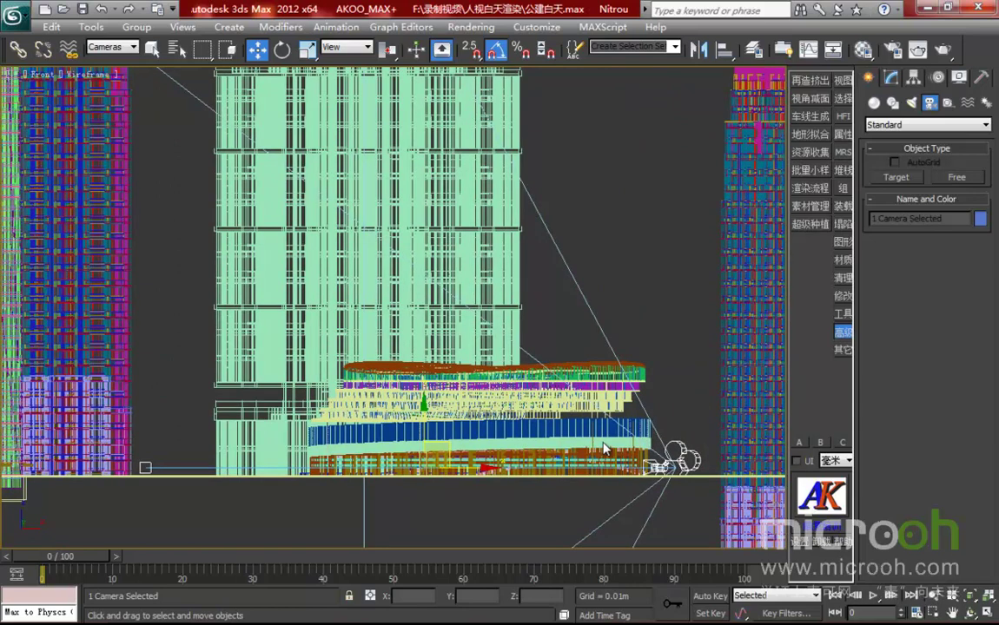
{"action": "key", "text": "c"}
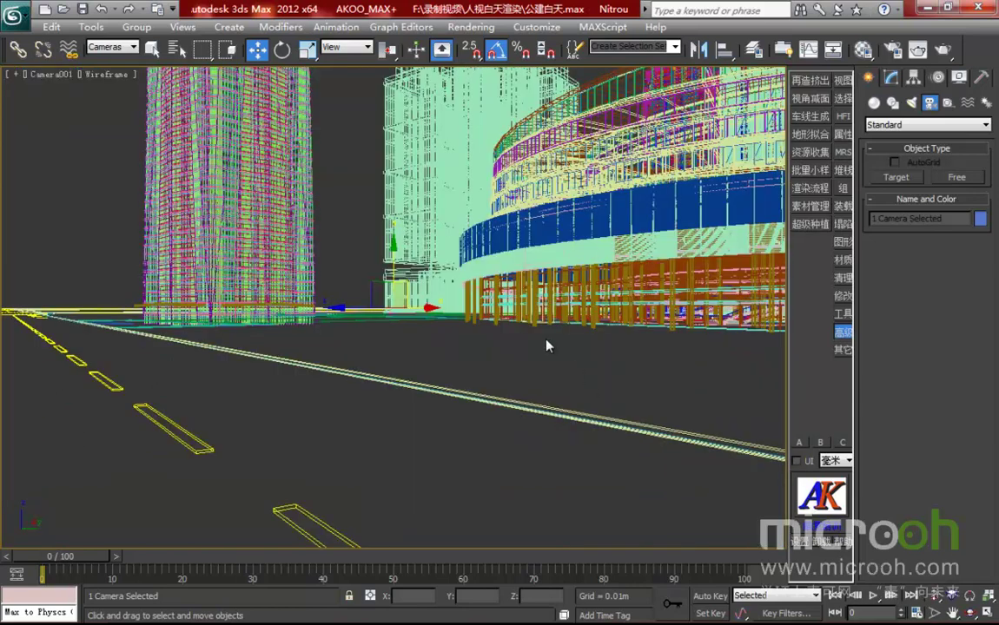
{"action": "key", "text": "shift+f"}
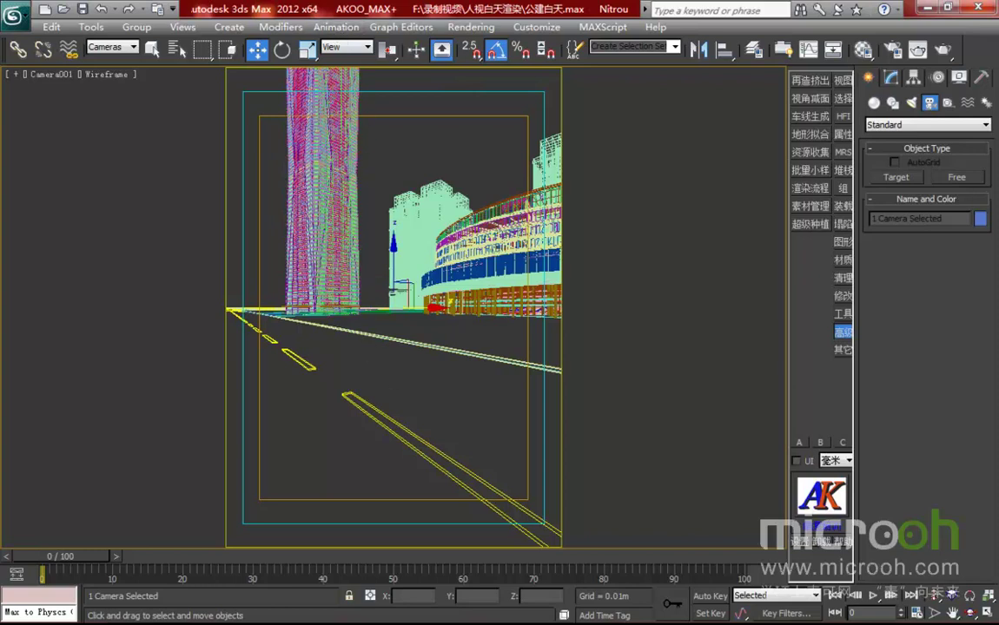
Show both viewports side by side and set the narrow one to the Camera001 view.
{"action": "left_click", "coordinate": [989, 613]}
{"action": "left_click", "coordinate": [157, 143]}
{"action": "left_click", "coordinate": [265, 143]}
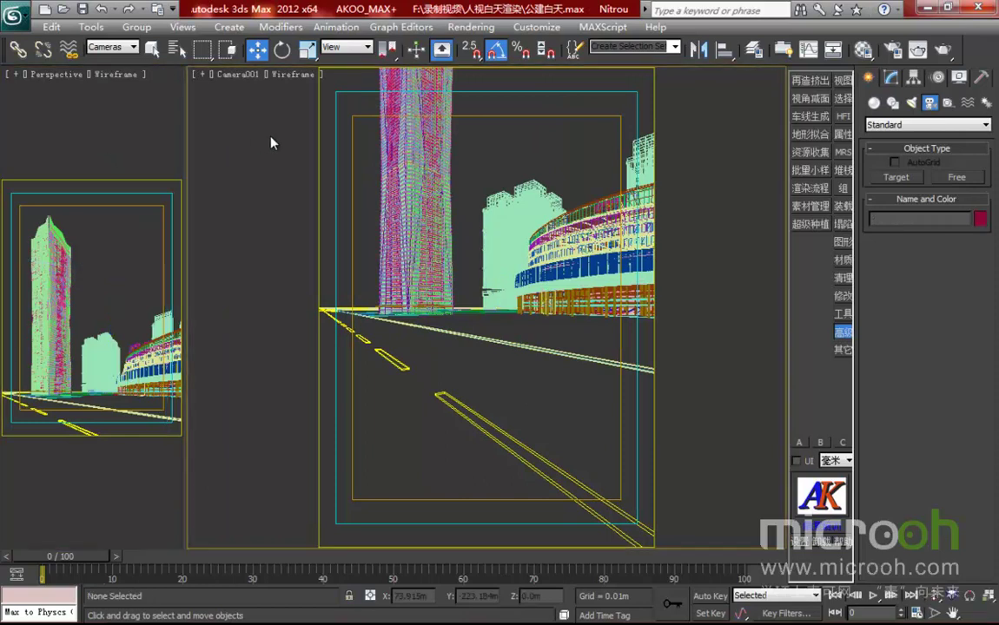
{"action": "left_click", "coordinate": [134, 136]}
{"action": "key", "text": "c"}
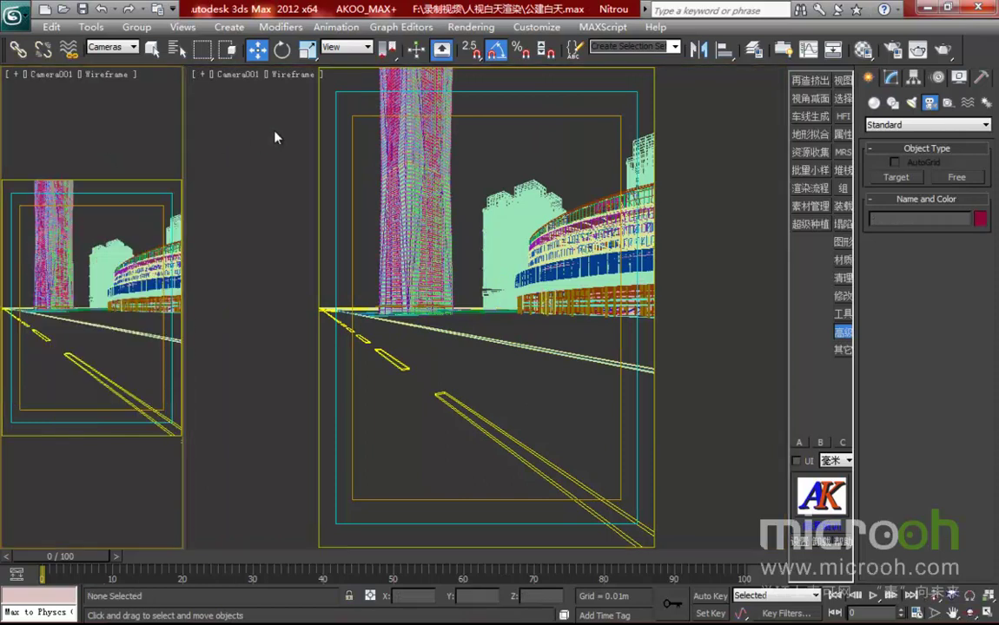
Set the large viewport to the front view and raise only the camera target to a Z height of about 50.1 m.
{"action": "left_click", "coordinate": [308, 154]}
{"action": "key", "text": "t"}
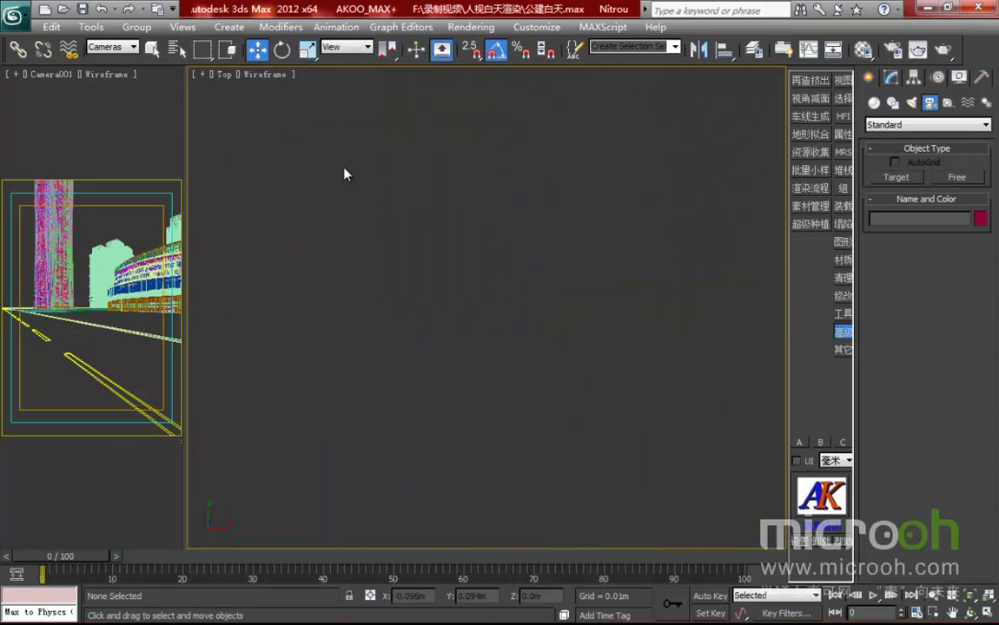
{"action": "key", "text": "z"}
{"action": "scroll", "coordinate": [513, 352], "scroll_direction": "up", "scroll_amount": 3}
{"action": "key", "text": "f"}
{"action": "scroll", "coordinate": [477, 357], "scroll_direction": "up", "scroll_amount": 10}
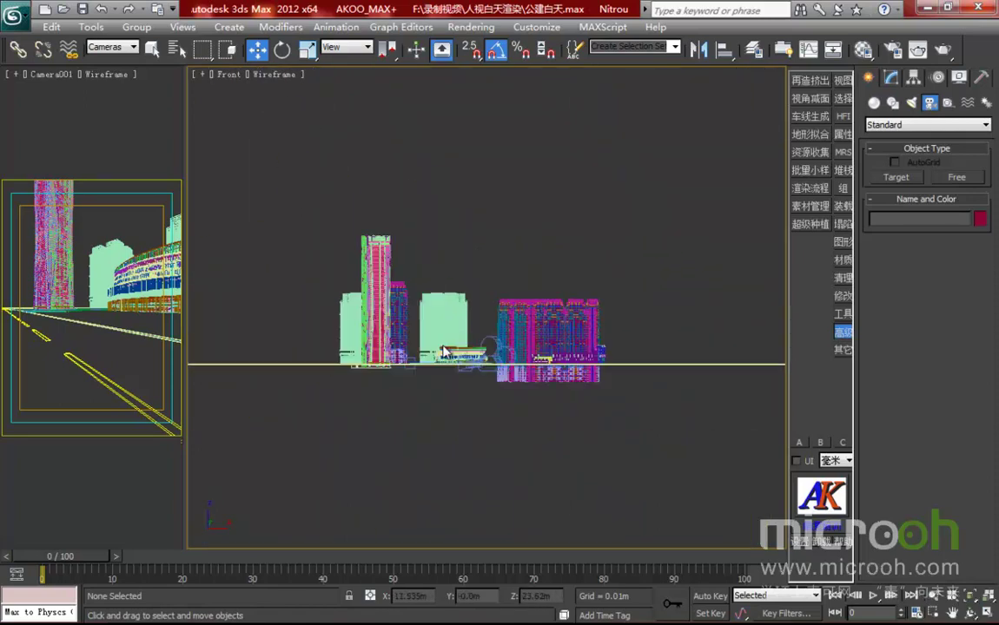
{"action": "middle_click_drag", "start_coordinate": [425, 351], "coordinate": [586, 283]}
{"action": "scroll", "coordinate": [518, 390], "scroll_direction": "up", "scroll_amount": 10}
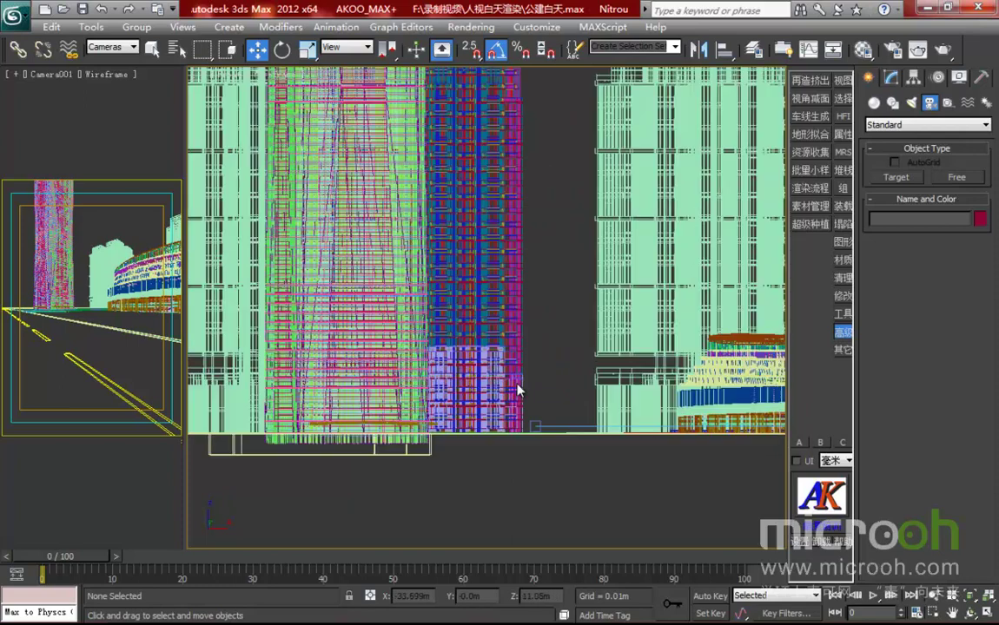
{"action": "left_click_drag", "start_coordinate": [517, 446], "coordinate": [454, 371]}
{"action": "middle_click_drag", "start_coordinate": [558, 285], "coordinate": [562, 317]}
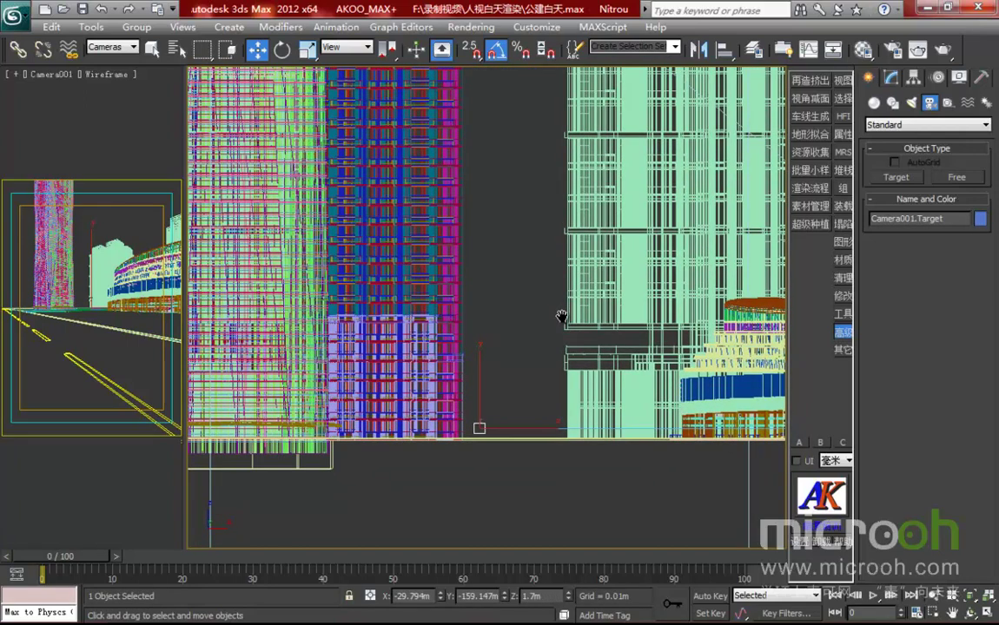
{"action": "left_click_drag", "start_coordinate": [481, 375], "coordinate": [501, 48]}
{"action": "middle_click_drag", "start_coordinate": [528, 223], "coordinate": [516, 357]}
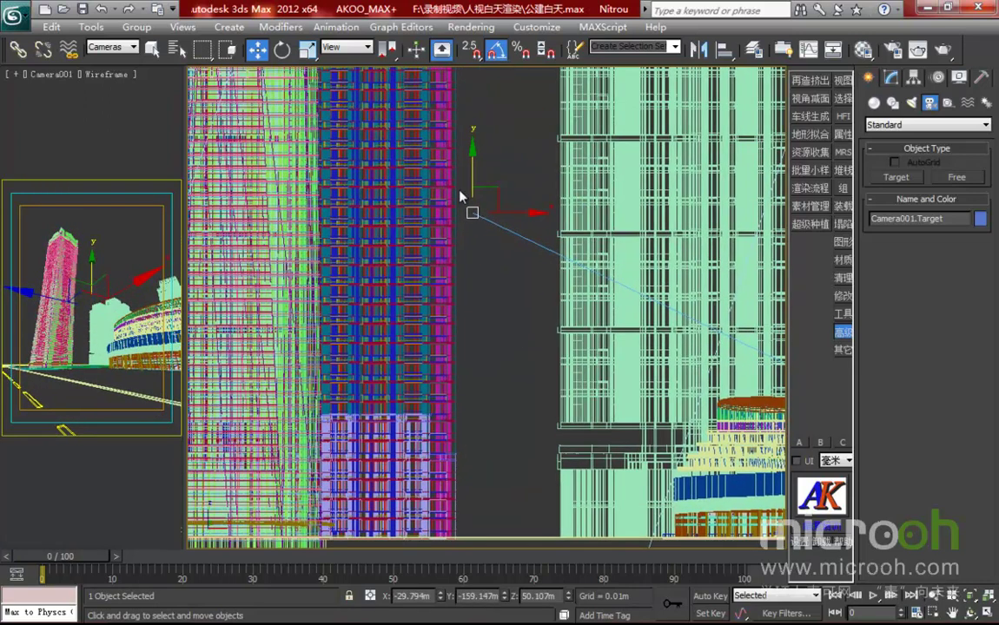
Raise the camera target further in the front view to a Z height of about 63.9 m.
{"action": "left_click_drag", "start_coordinate": [472, 165], "coordinate": [471, 80]}
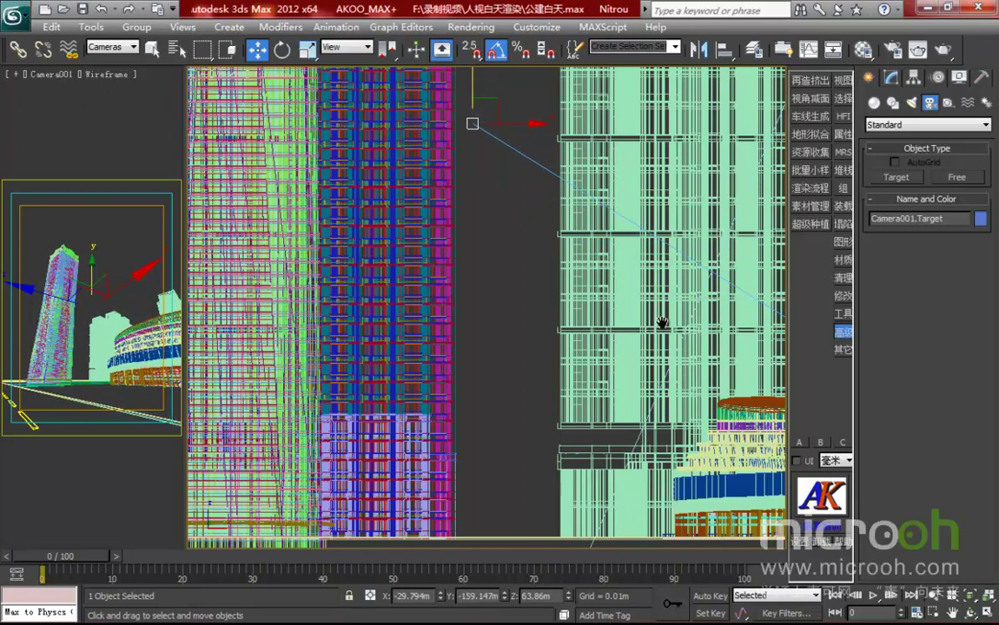
{"action": "scroll", "coordinate": [564, 319], "scroll_direction": "down", "scroll_amount": 4}
{"action": "scroll", "coordinate": [486, 334], "scroll_direction": "down", "scroll_amount": 2}
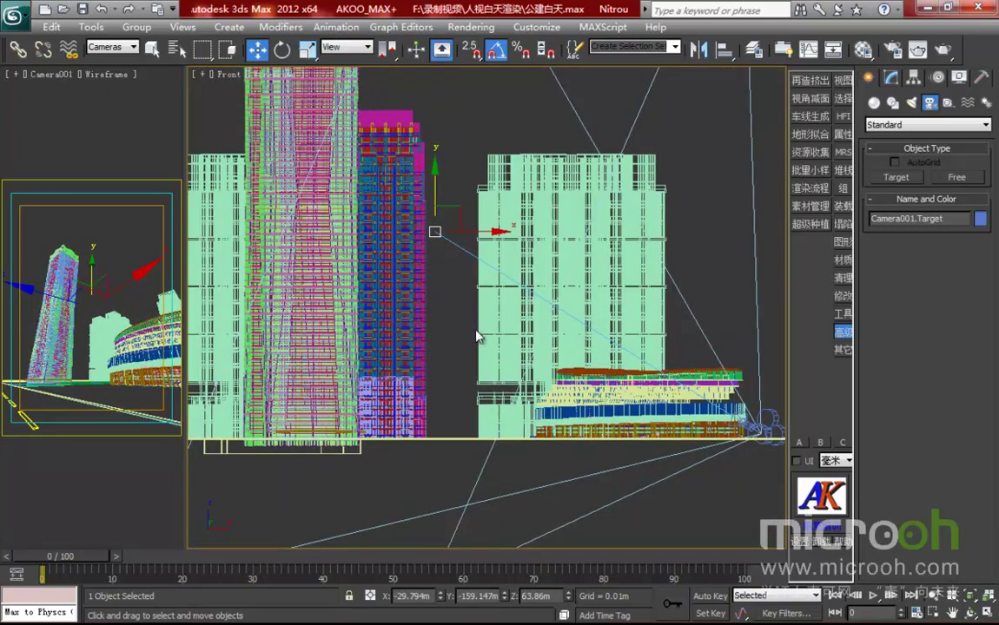
{"action": "scroll", "coordinate": [620, 431], "scroll_direction": "up", "scroll_amount": 2}
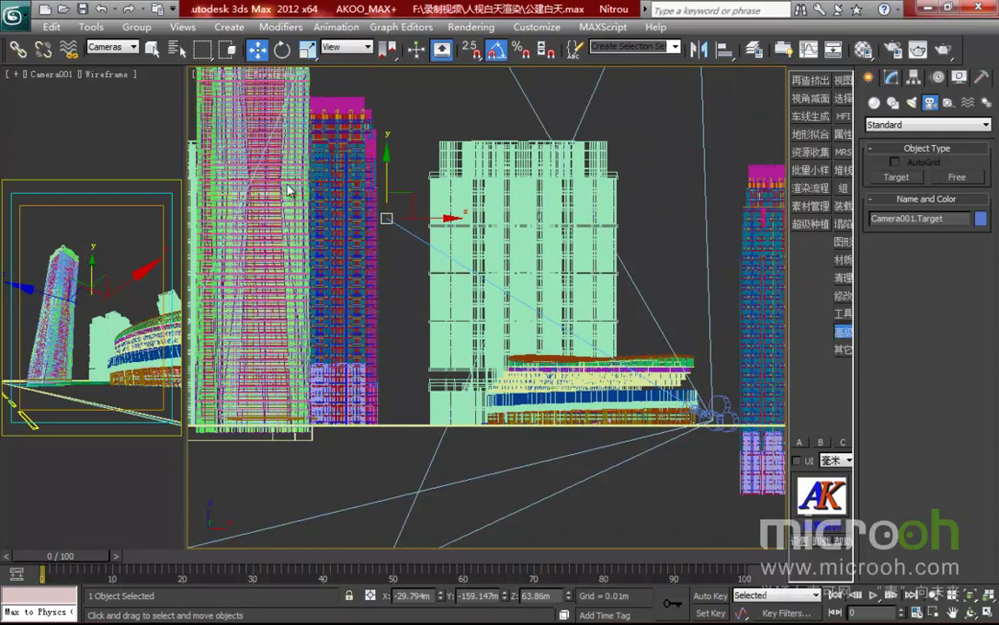
Select Camera001 in the front view and apply a Camera Correction modifier to straighten its verticals.
{"action": "left_click", "coordinate": [85, 123]}
{"action": "middle_click_drag", "start_coordinate": [426, 308], "coordinate": [361, 260]}
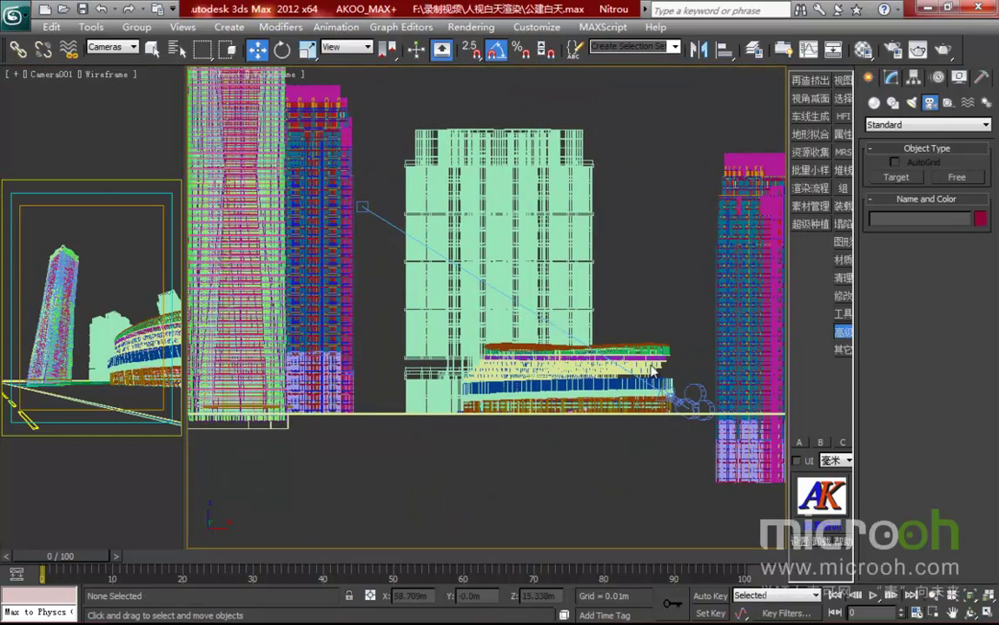
{"action": "middle_click_drag", "start_coordinate": [654, 371], "coordinate": [677, 398]}
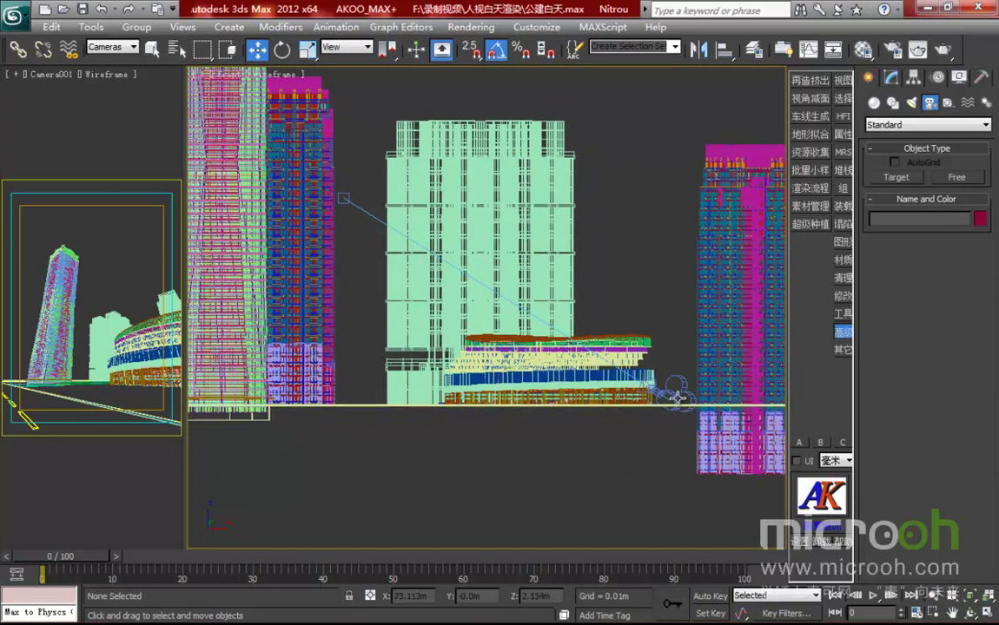
{"action": "left_click", "coordinate": [677, 398]}
{"action": "right_click", "coordinate": [671, 393]}
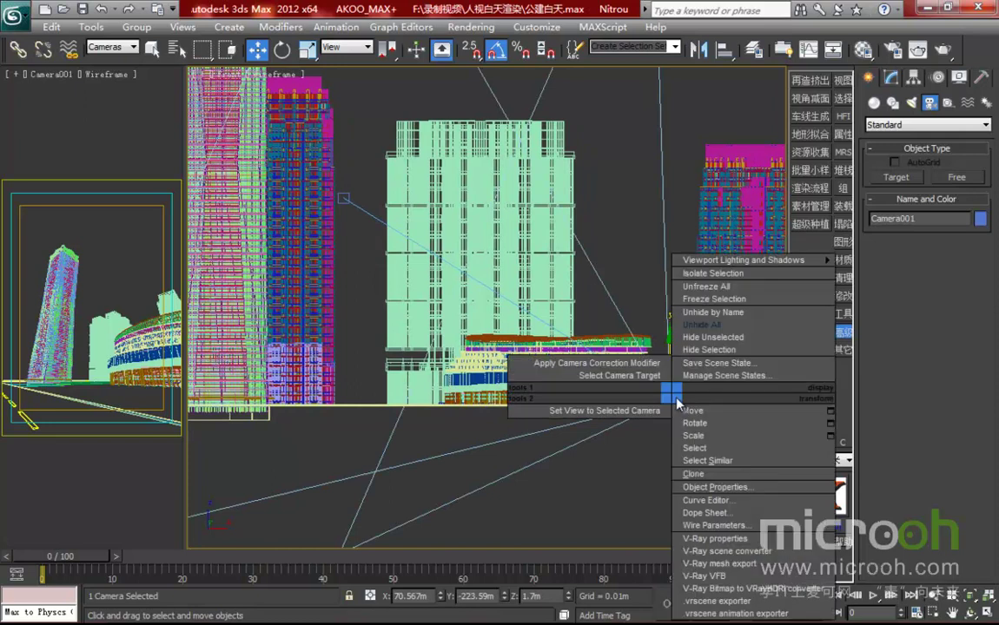
{"action": "left_click", "coordinate": [608, 365]}
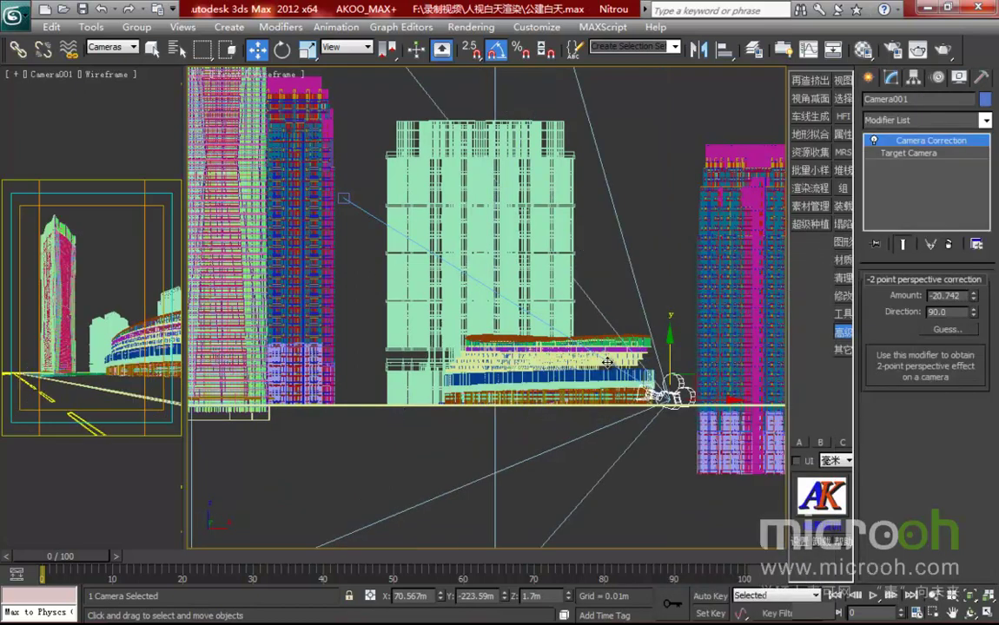
Examine the corrected composition in an enlarged Camera001 view and return to the two-viewport layout.
{"action": "left_click", "coordinate": [93, 123]}
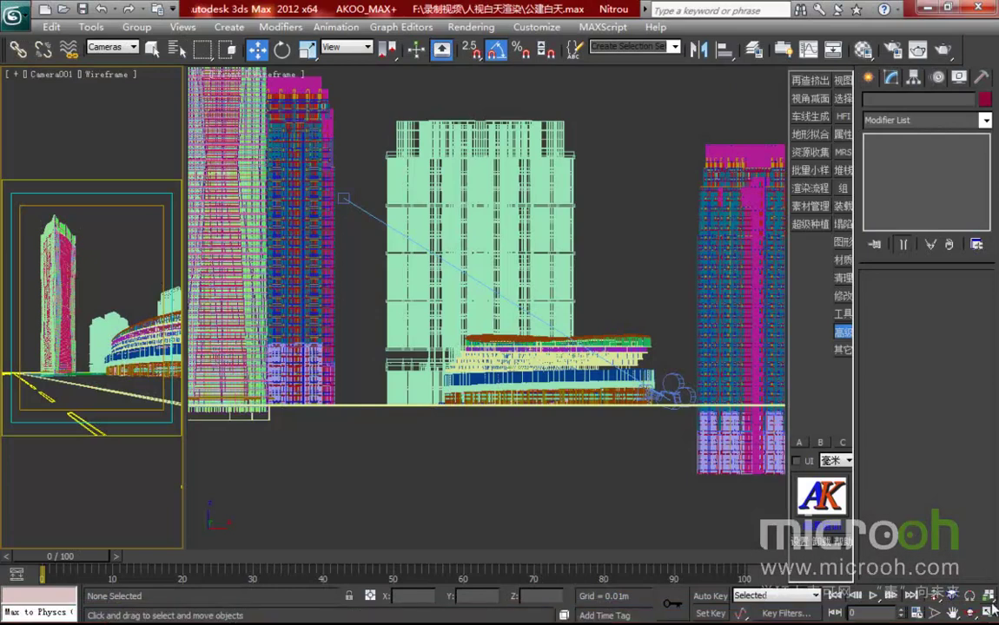
{"action": "left_click", "coordinate": [990, 611]}
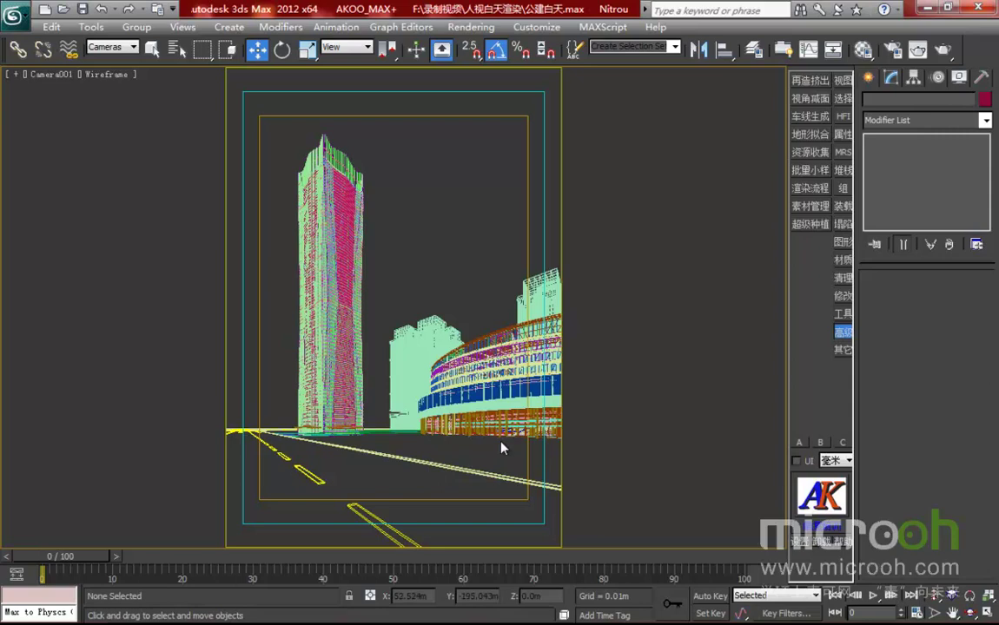
{"action": "left_click", "coordinate": [988, 613]}
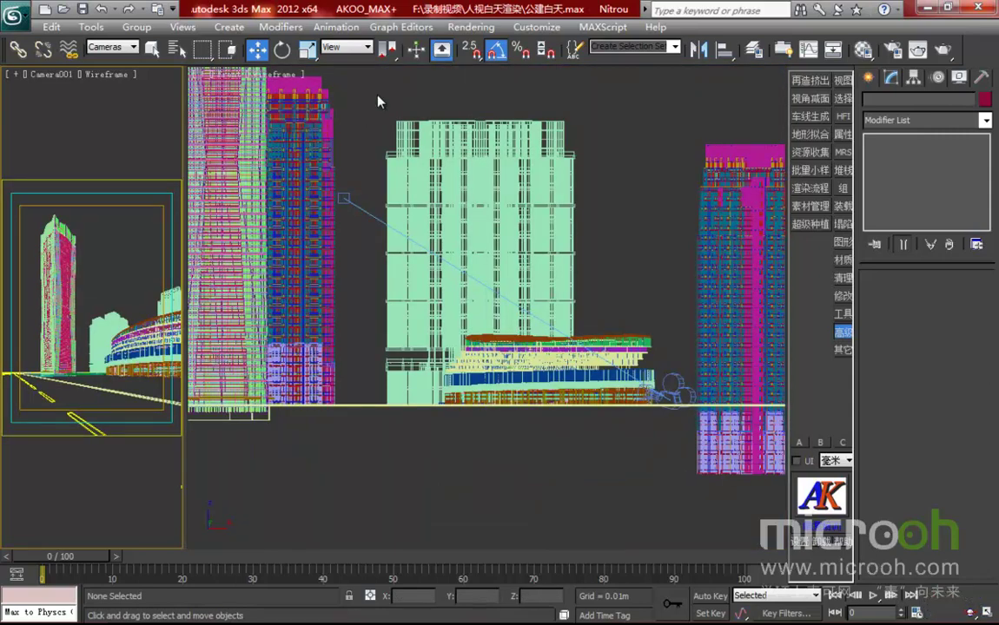
Switch the large viewport to the top view, framed on the tower, round building and camera, and save the scene.
{"action": "scroll", "coordinate": [569, 408], "scroll_direction": "up", "scroll_amount": 3}
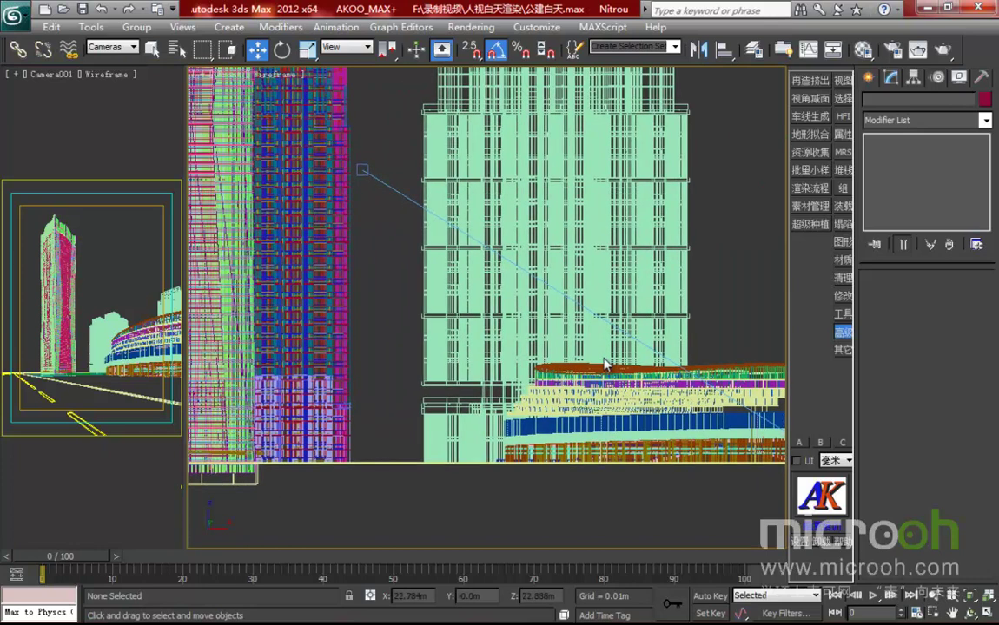
{"action": "key", "text": "t"}
{"action": "key", "text": "z"}
{"action": "scroll", "coordinate": [506, 337], "scroll_direction": "up", "scroll_amount": 2}
{"action": "scroll", "coordinate": [506, 337], "scroll_direction": "up", "scroll_amount": 6}
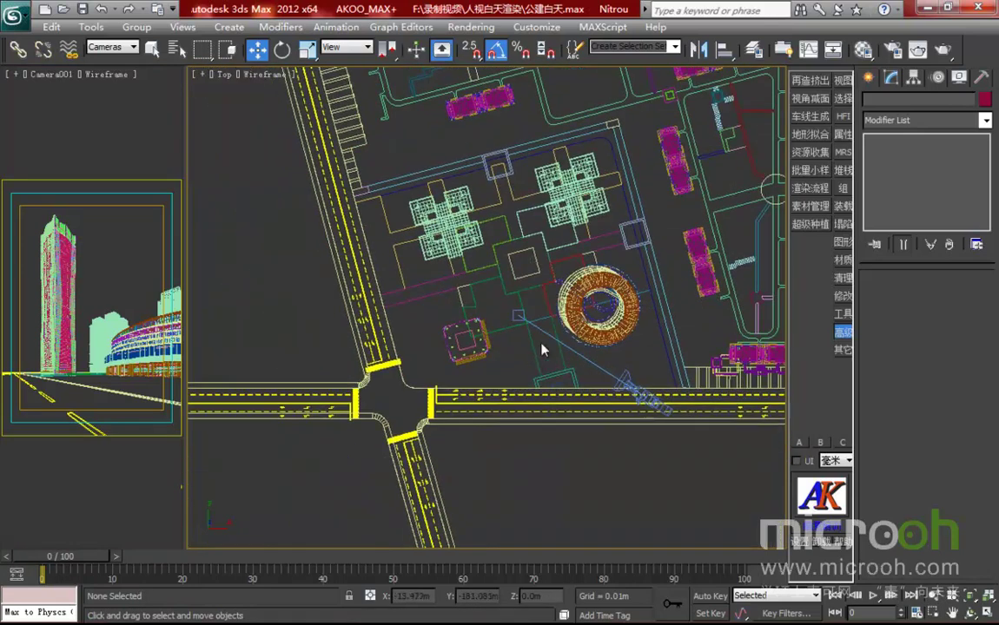
{"action": "scroll", "coordinate": [513, 343], "scroll_direction": "up", "scroll_amount": 3}
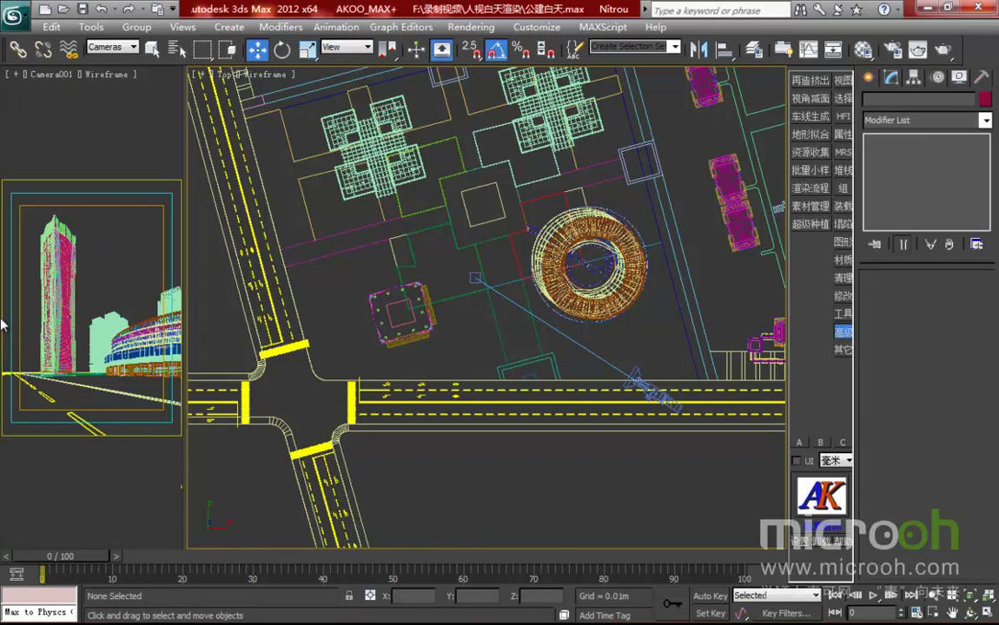
{"action": "key", "text": "ctrl+s"}
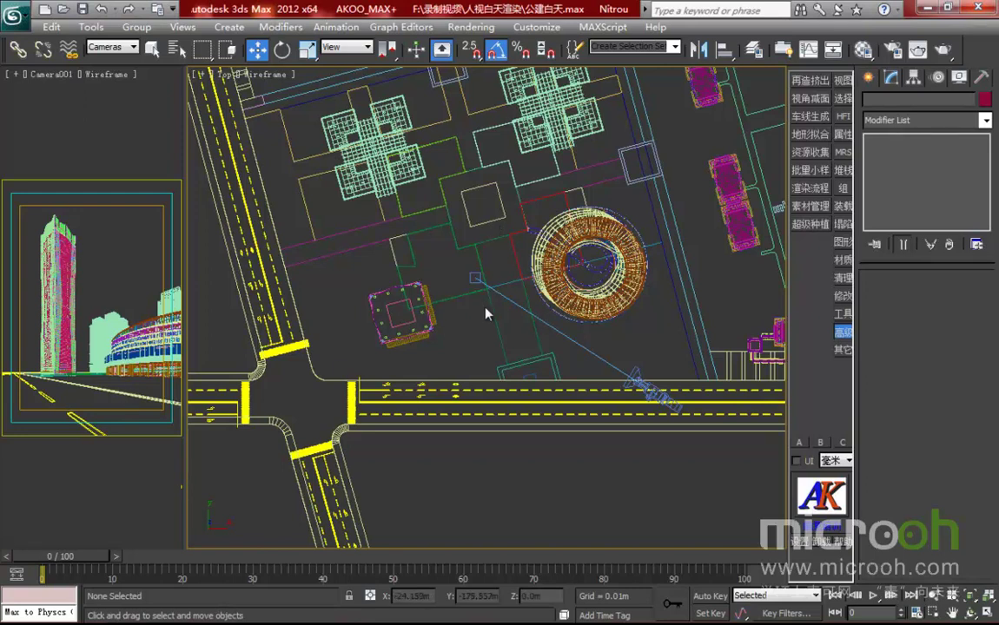
{"action": "scroll", "coordinate": [486, 313], "scroll_direction": "up", "scroll_amount": 4}
{"action": "middle_click_drag", "start_coordinate": [485, 318], "coordinate": [492, 341]}
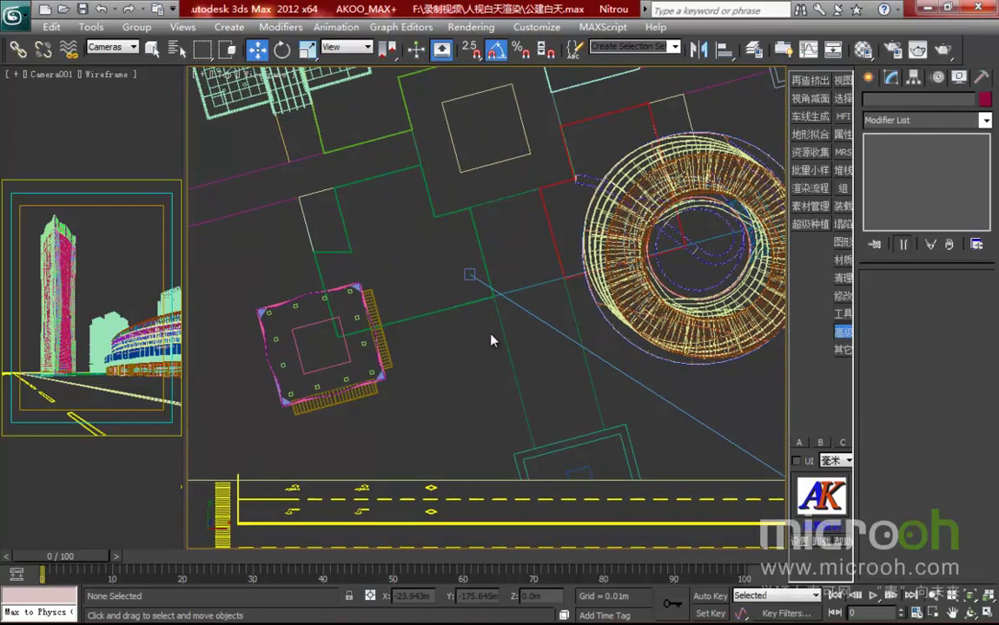
{"action": "scroll", "coordinate": [490, 341], "scroll_direction": "up", "scroll_amount": 2}
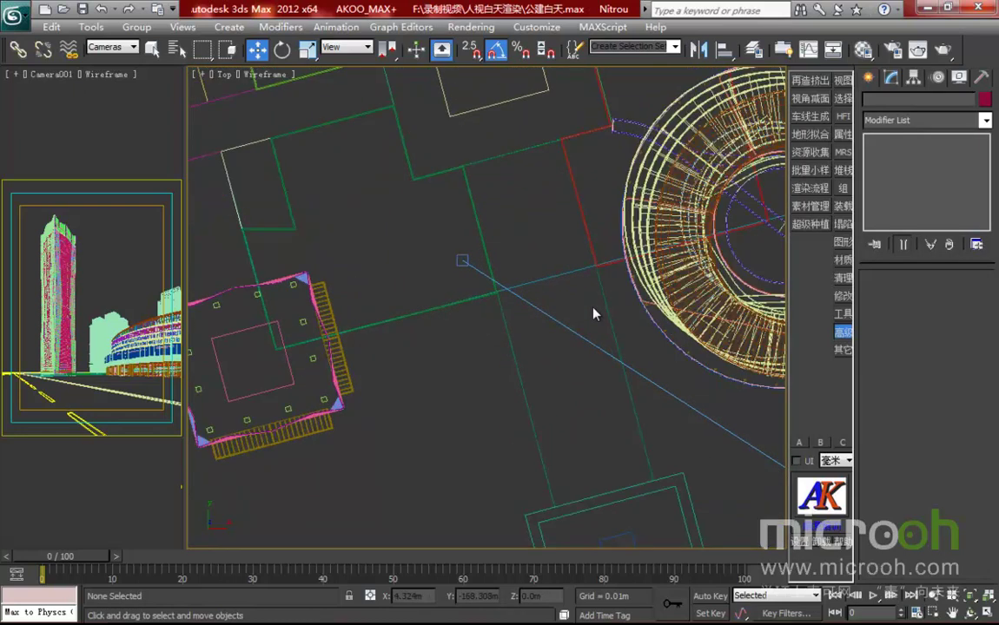
{"action": "middle_click_drag", "start_coordinate": [593, 312], "coordinate": [563, 393]}
{"action": "scroll", "coordinate": [562, 393], "scroll_direction": "down", "scroll_amount": 3}
{"action": "scroll", "coordinate": [467, 368], "scroll_direction": "up", "scroll_amount": 3}
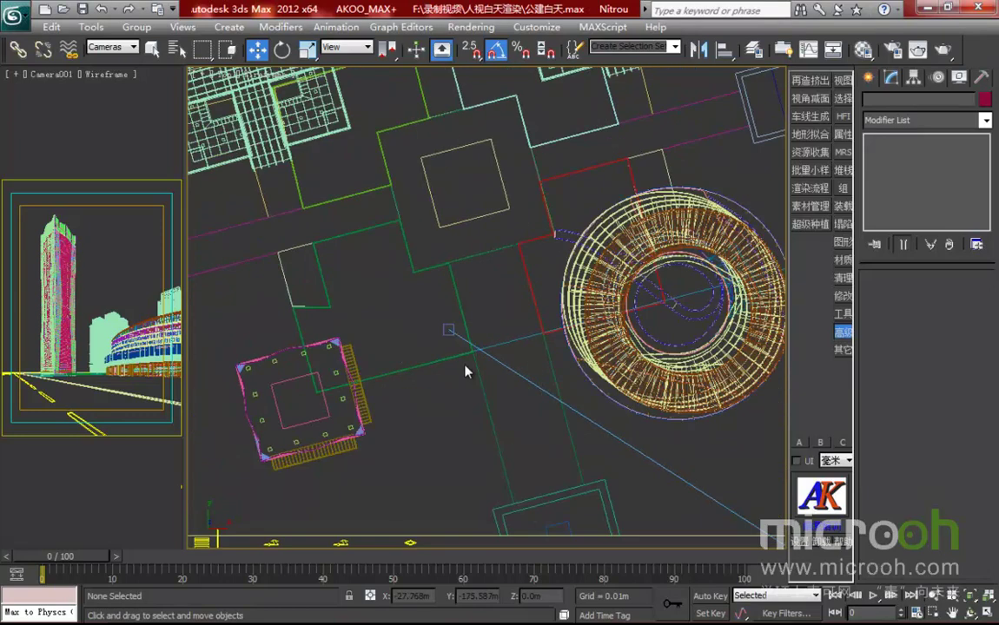
{"action": "middle_click_drag", "start_coordinate": [467, 369], "coordinate": [474, 380]}
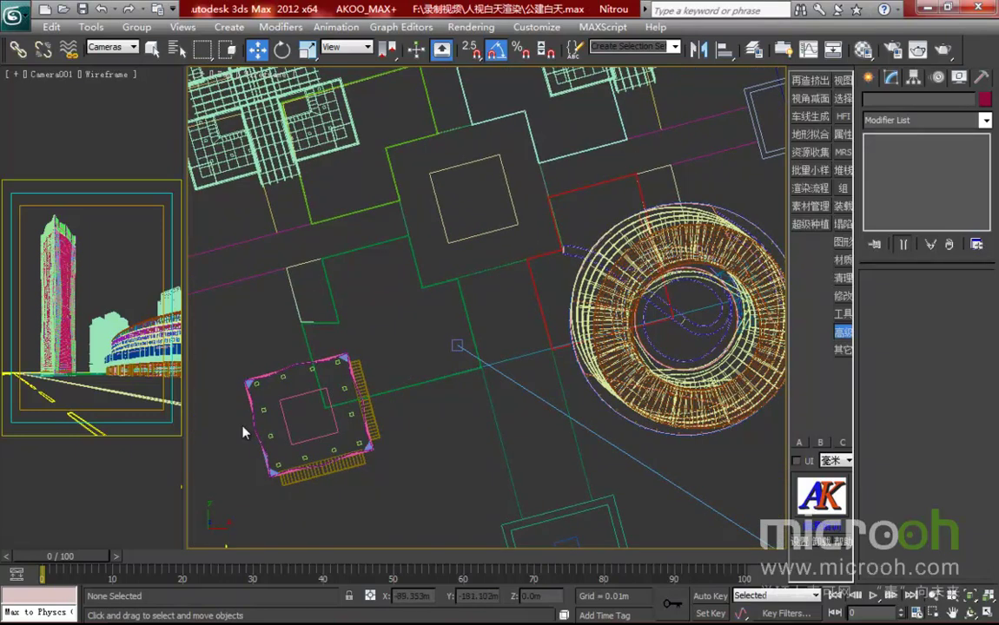
{"action": "mouse_move", "coordinate": [295, 623]}
{"action": "left_click", "coordinate": [148, 615]}
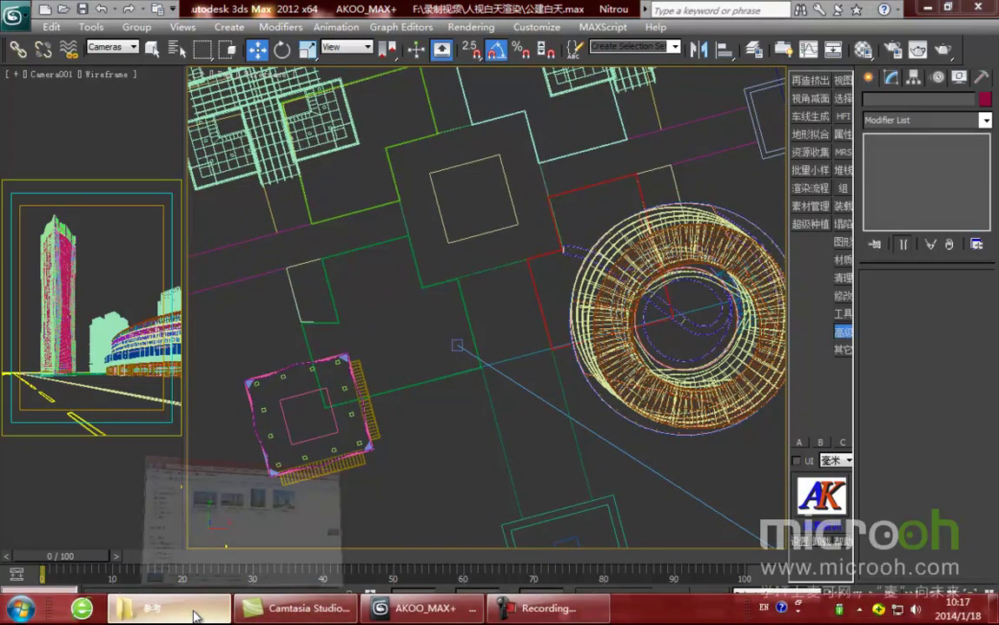
{"action": "left_click", "coordinate": [606, 277]}
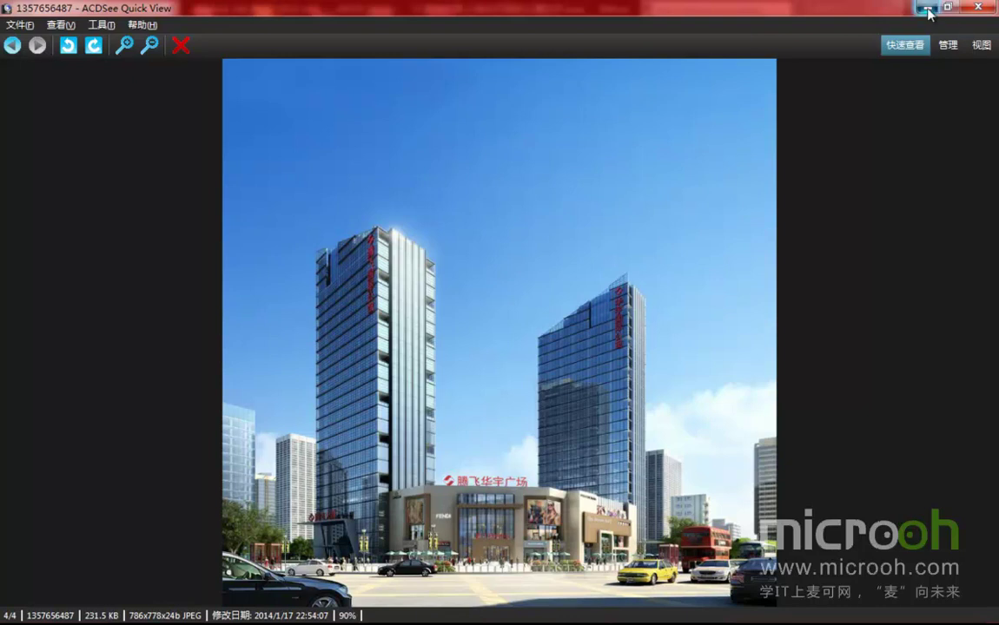
{"action": "key", "text": "Escape"}
{"action": "key", "text": "alt+F4"}
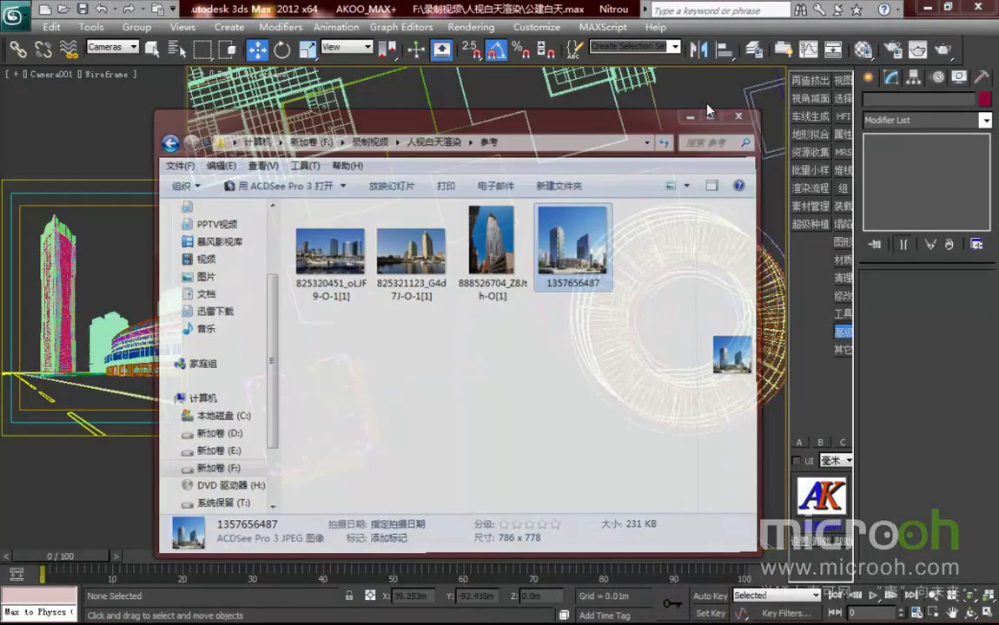
{"action": "scroll", "coordinate": [554, 328], "scroll_direction": "up", "scroll_amount": 5}
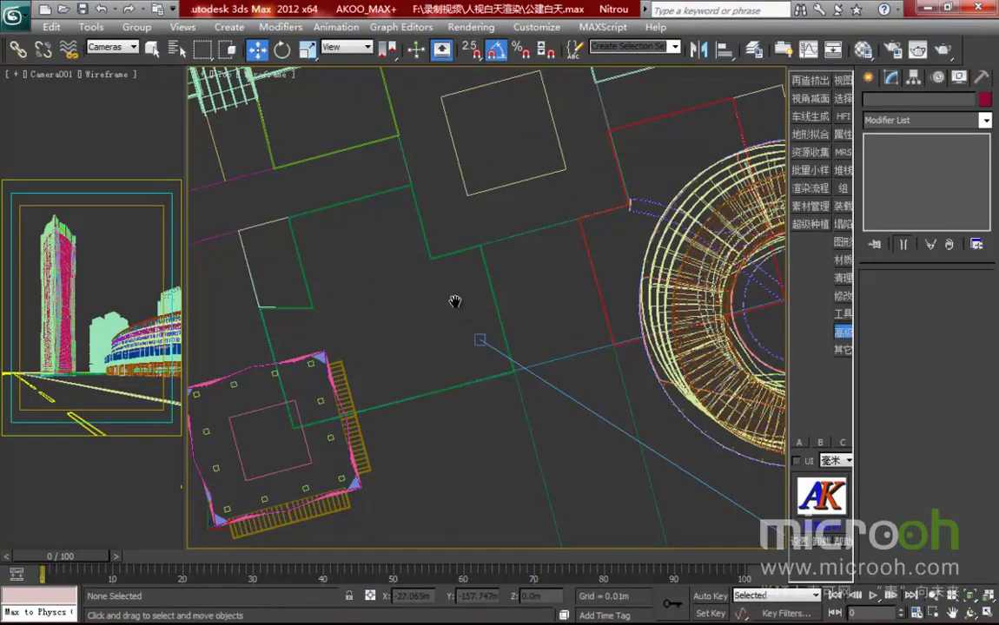
{"action": "scroll", "coordinate": [460, 310], "scroll_direction": "down", "scroll_amount": 4}
{"action": "scroll", "coordinate": [519, 374], "scroll_direction": "down", "scroll_amount": 2}
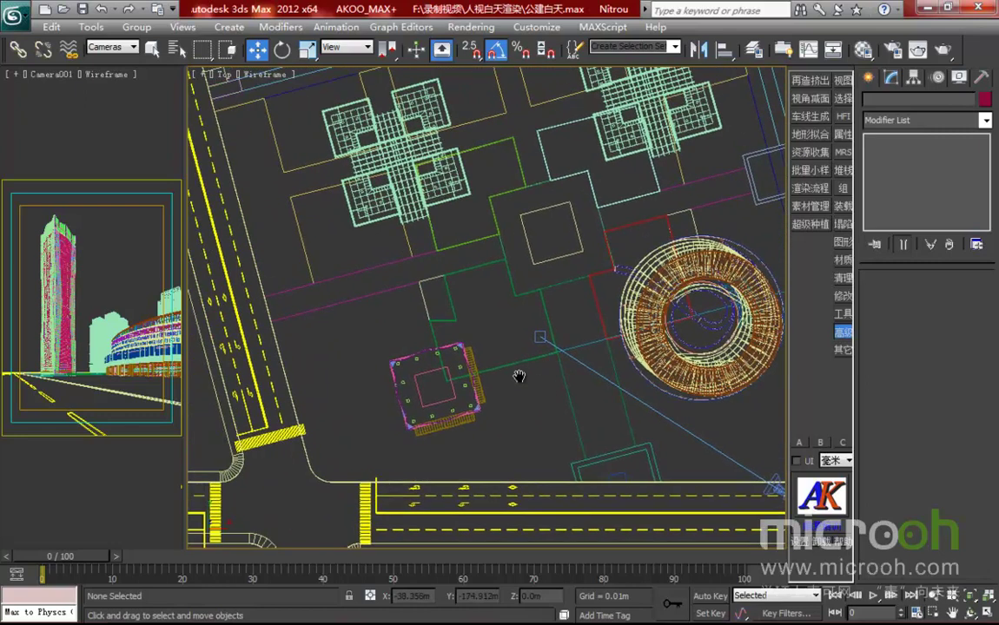
{"action": "scroll", "coordinate": [527, 371], "scroll_direction": "up", "scroll_amount": 2}
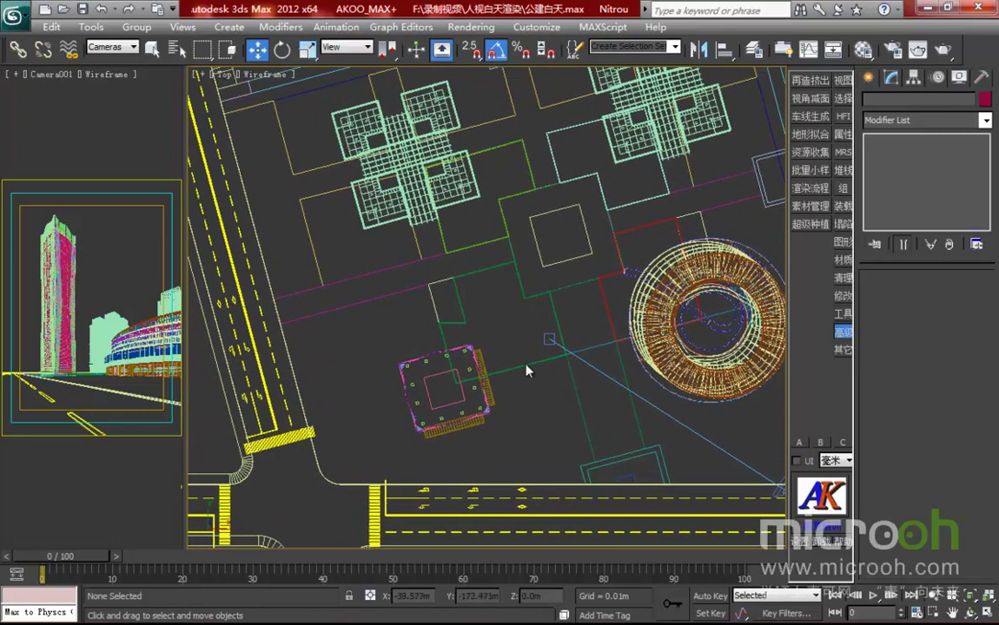
Open the Environment and Effects settings and place the dialog clear of the camera view.
{"action": "left_click", "coordinate": [470, 27]}
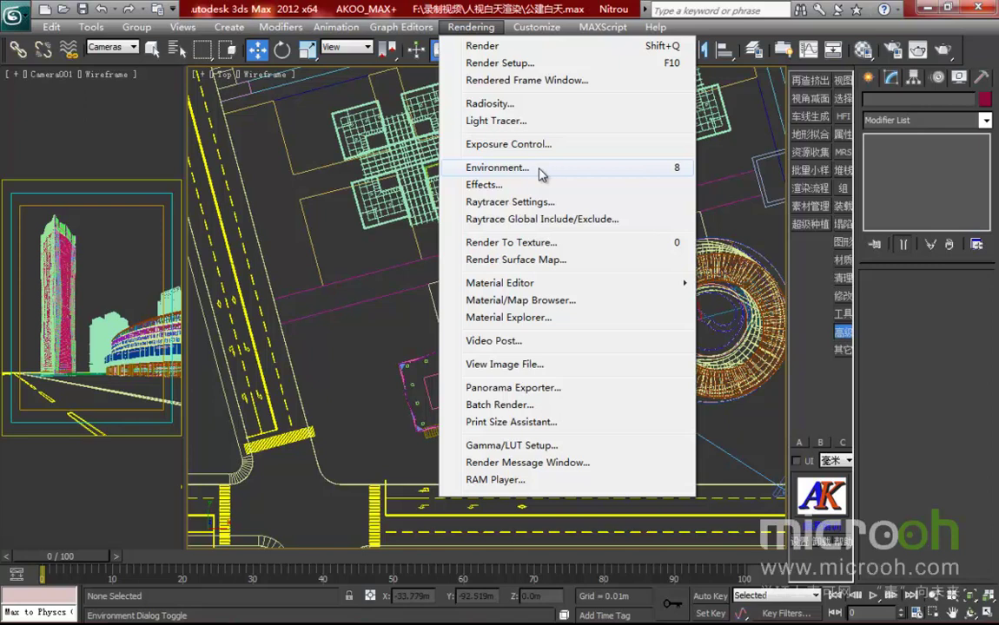
{"action": "key", "text": "Up"}
{"action": "key", "text": "Up"}
{"action": "key", "text": "Up"}
{"action": "key", "text": "Up"}
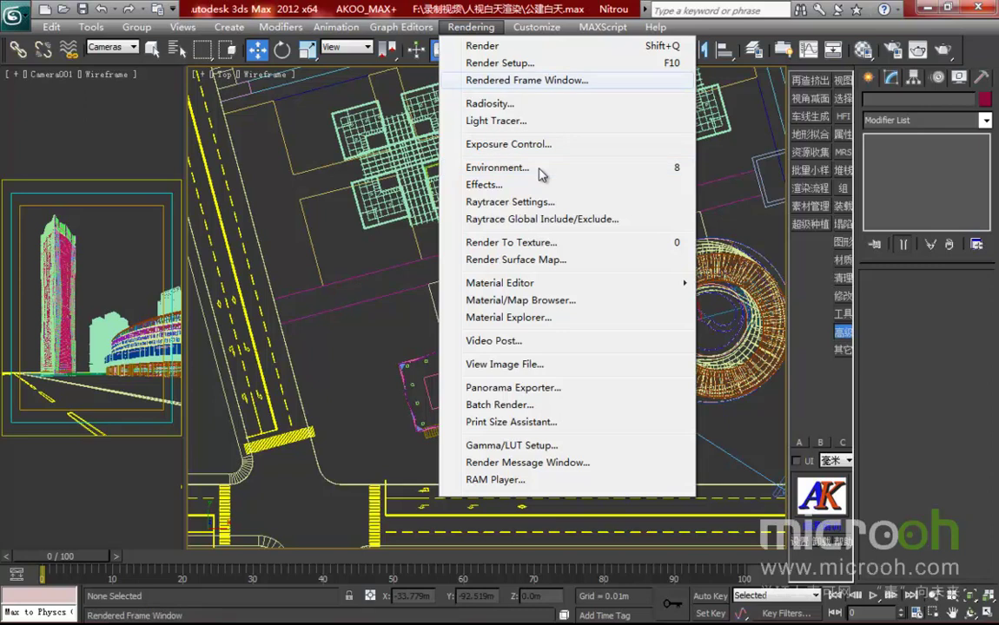
{"action": "left_click", "coordinate": [497, 167]}
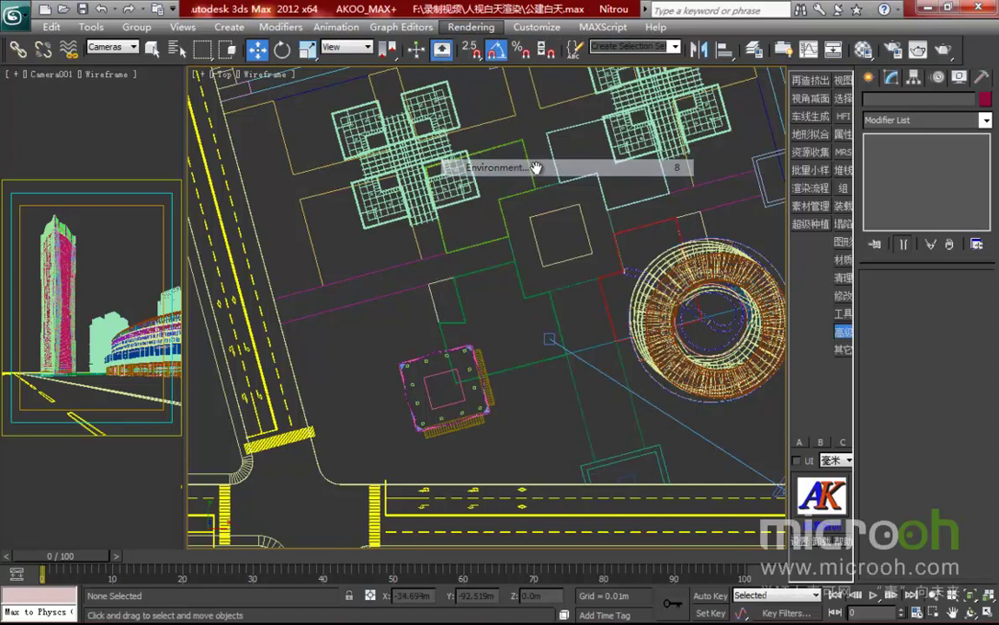
{"action": "left_click_drag", "start_coordinate": [471, 108], "coordinate": [454, 93]}
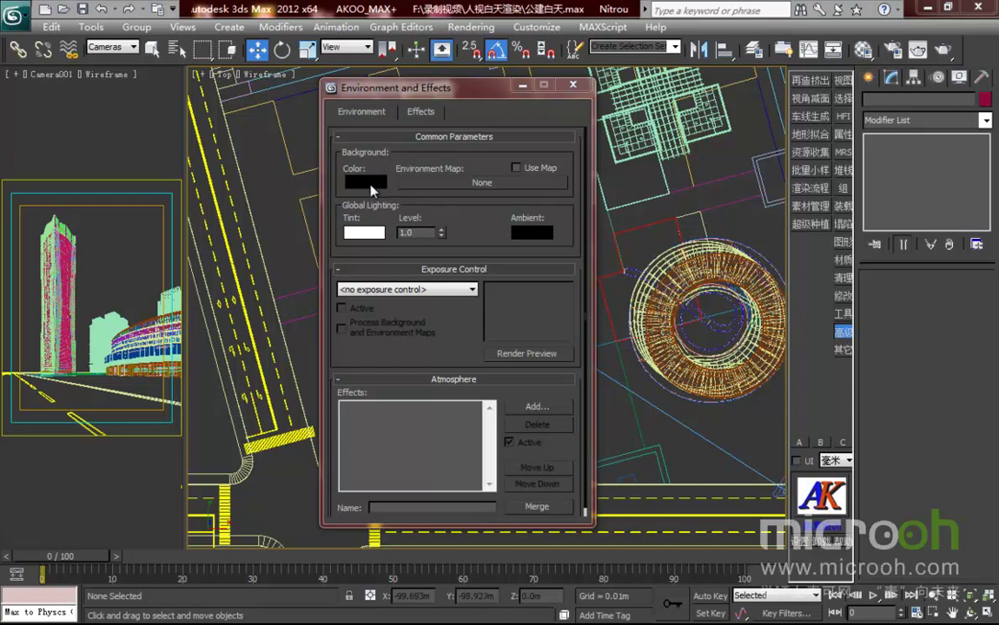
{"action": "left_click_drag", "start_coordinate": [381, 90], "coordinate": [419, 90]}
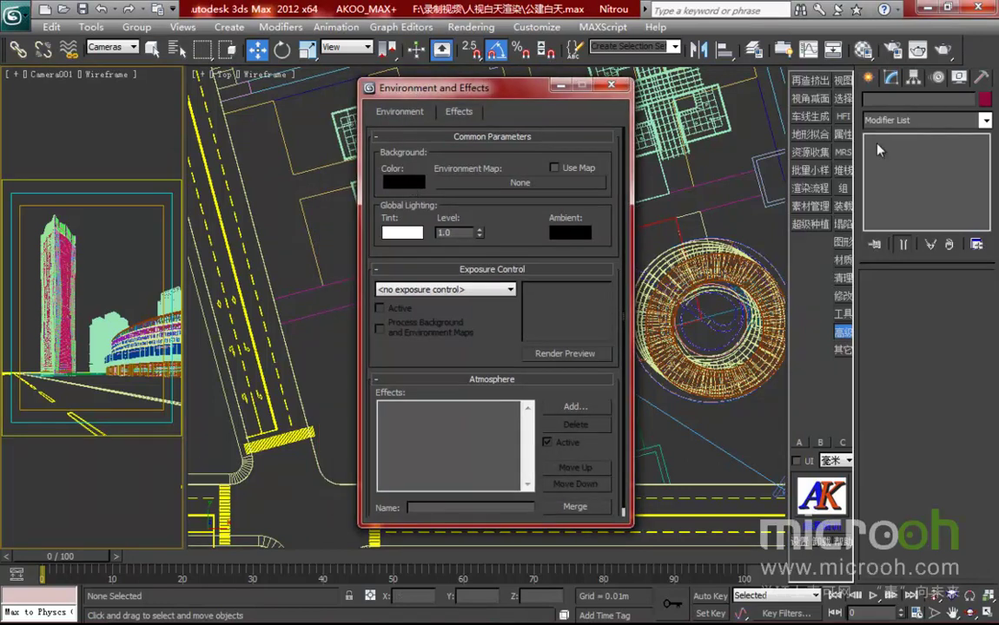
Open the Render Setup settings and arrange them side by side with the Environment and Effects dialog.
{"action": "left_click", "coordinate": [894, 51]}
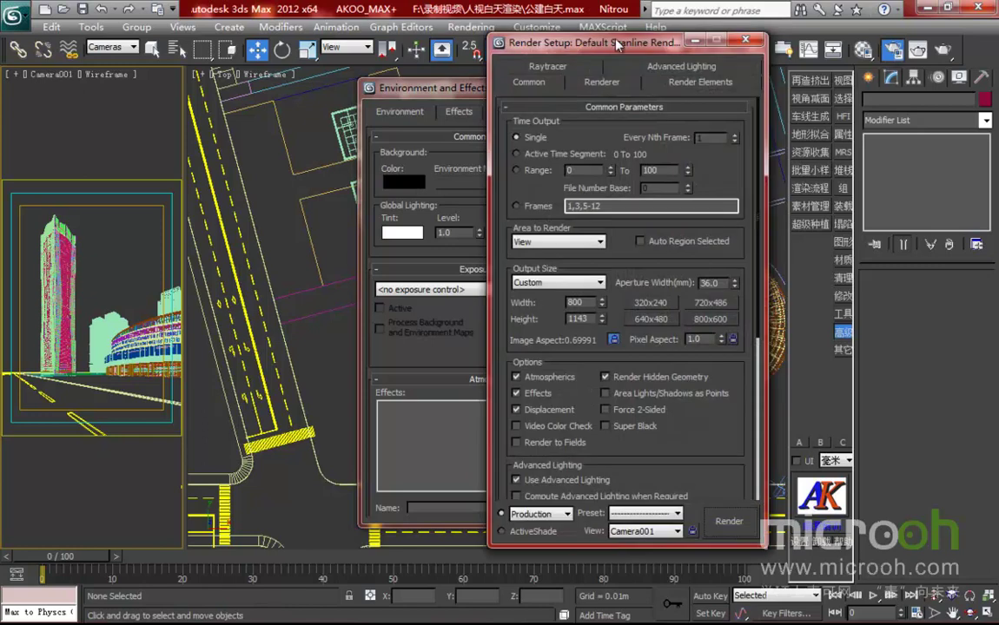
{"action": "left_click_drag", "start_coordinate": [784, 33], "coordinate": [662, 38]}
{"action": "left_click_drag", "start_coordinate": [500, 96], "coordinate": [387, 98]}
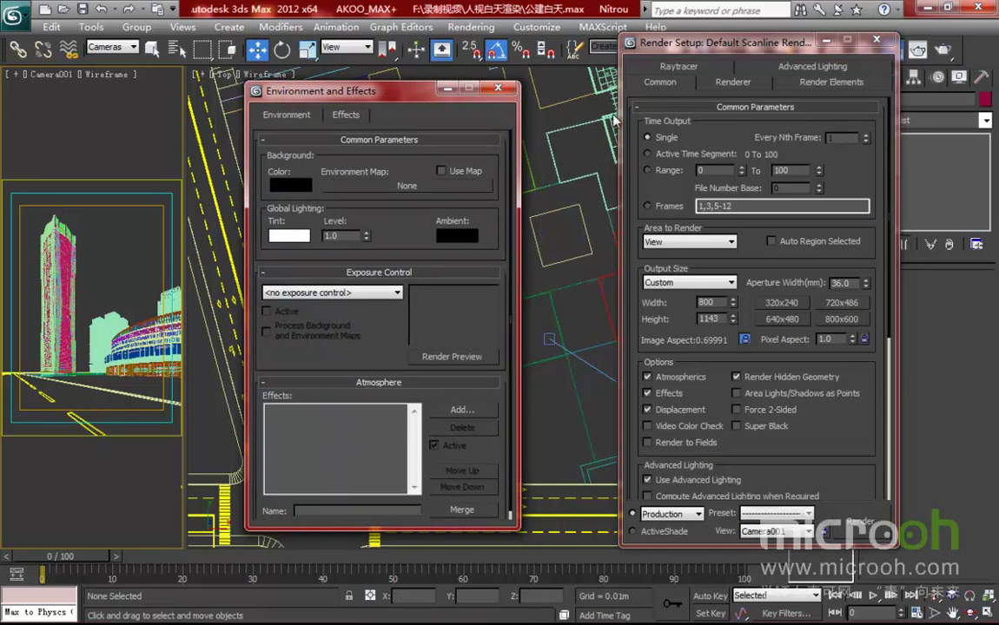
{"action": "left_click_drag", "start_coordinate": [677, 41], "coordinate": [615, 48]}
Assign V-Ray Adv 2.10.01 as the production renderer and bring the output size settings back into view.
{"action": "scroll", "coordinate": [771, 465], "scroll_direction": "down", "scroll_amount": 5}
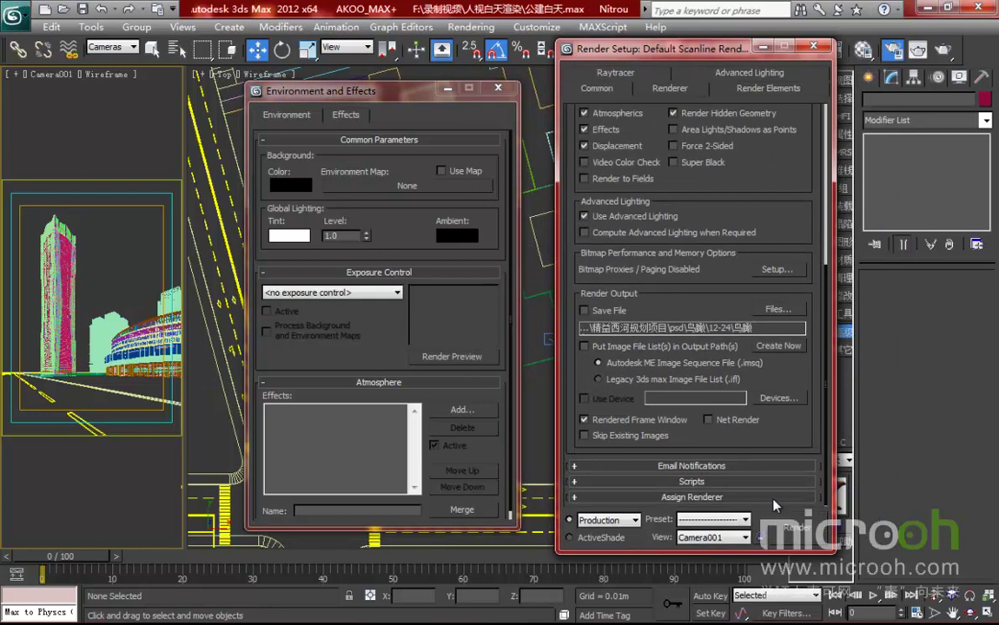
{"action": "scroll", "coordinate": [766, 454], "scroll_direction": "down", "scroll_amount": 2}
{"action": "left_click", "coordinate": [780, 430]}
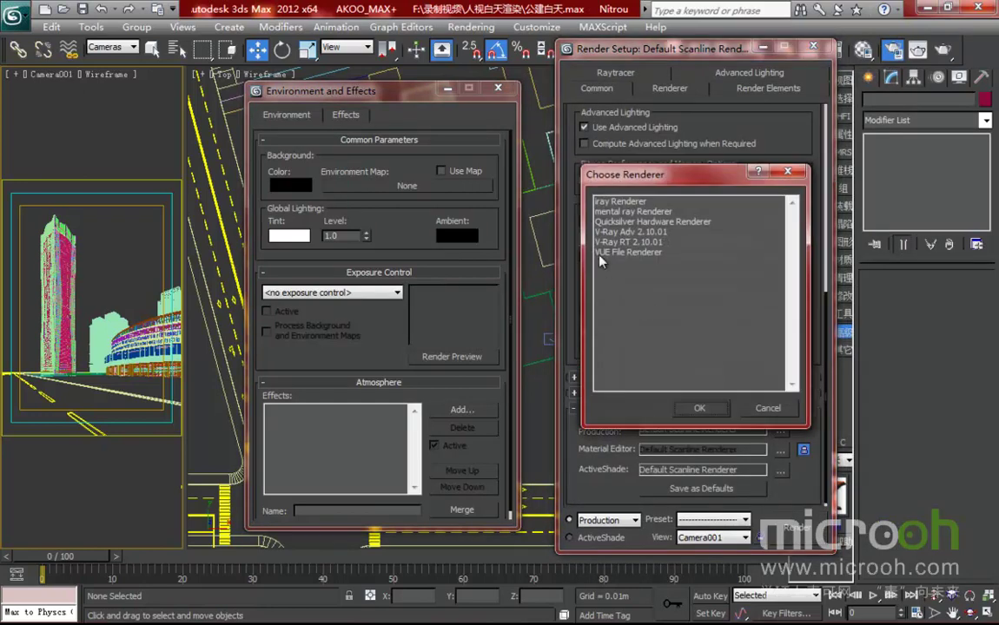
{"action": "double_click", "coordinate": [620, 233]}
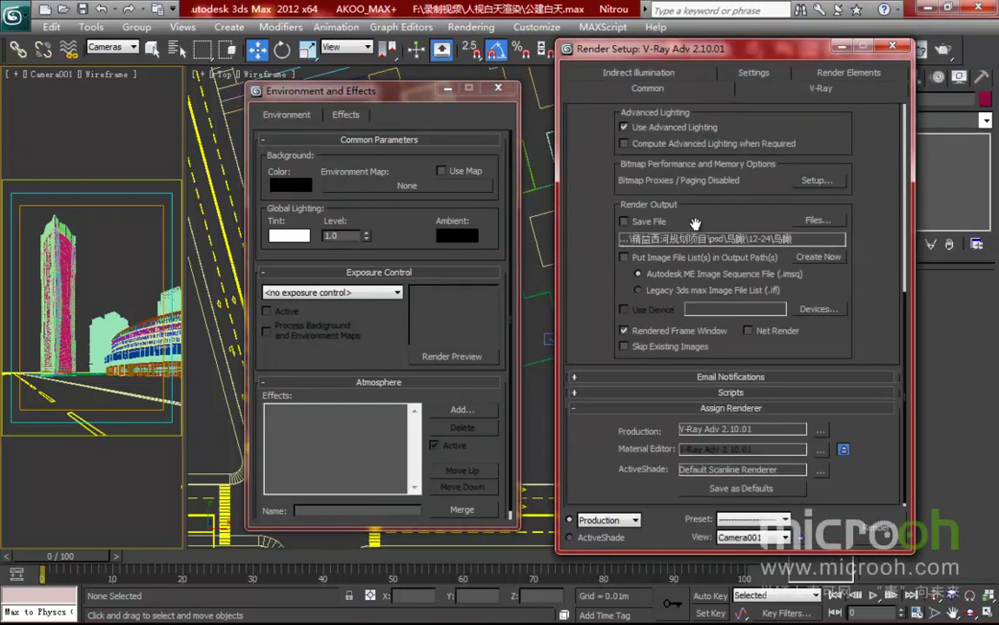
{"action": "scroll", "coordinate": [597, 259], "scroll_direction": "up", "scroll_amount": 6}
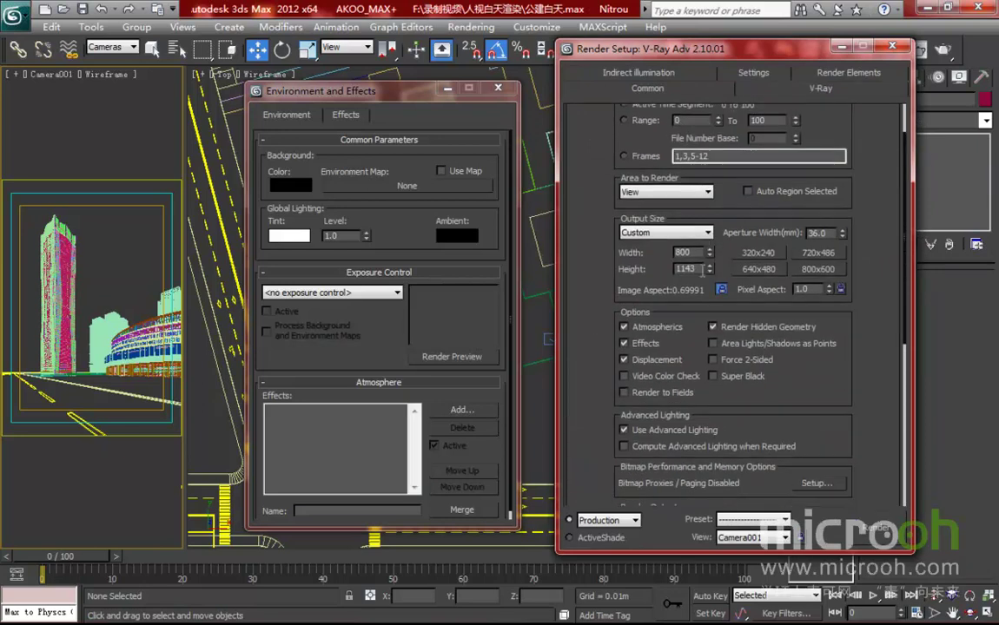
Set the render output height to 800 with the image aspect ratio locked.
{"action": "double_click", "coordinate": [700, 269]}
{"action": "type", "text": "800"}
{"action": "key", "text": "Return"}
{"action": "scroll", "coordinate": [608, 147], "scroll_direction": "up", "scroll_amount": 2}
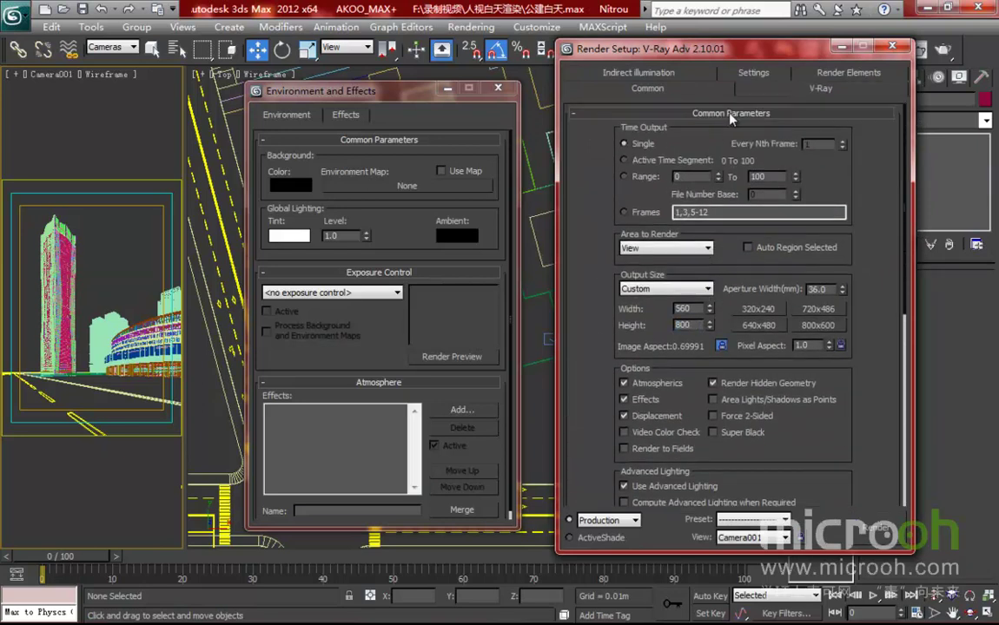
Set the V-Ray image sampler to Fixed, disable the antialiasing filter, and expand the V-Ray environment override settings.
{"action": "left_click", "coordinate": [821, 88]}
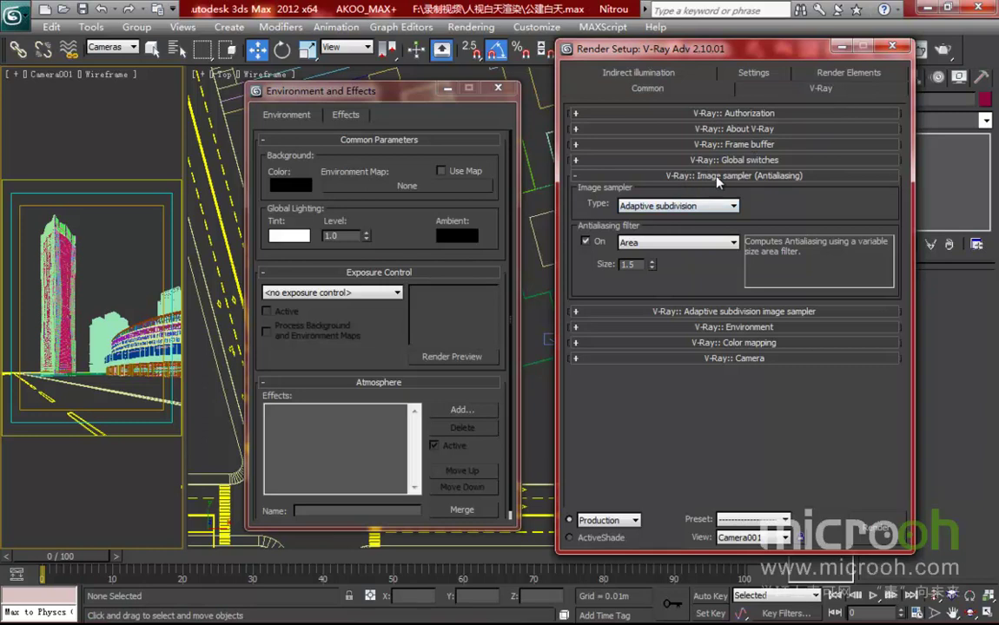
{"action": "left_click", "coordinate": [674, 206]}
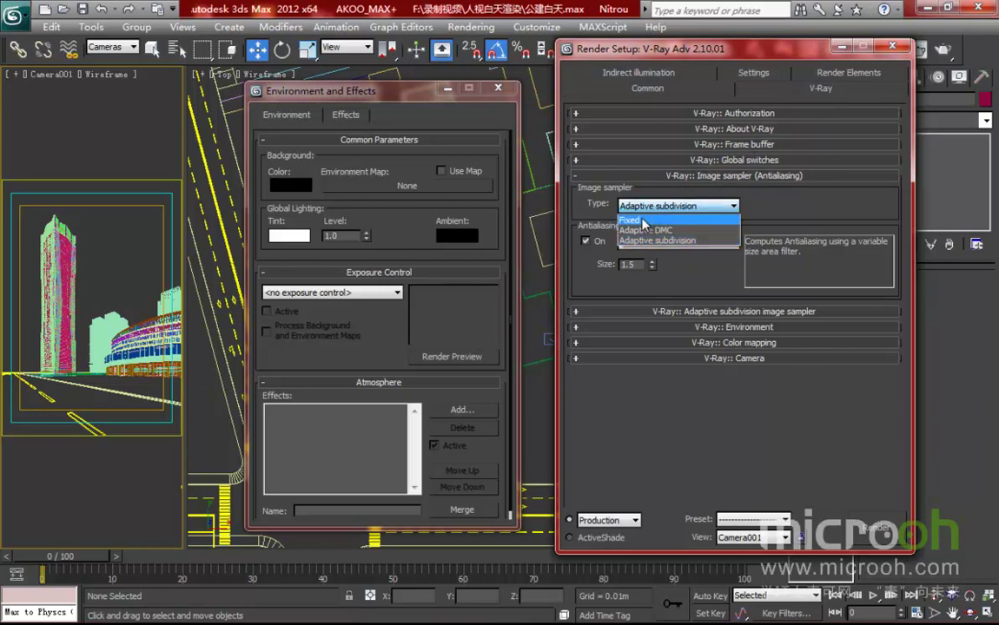
{"action": "left_click", "coordinate": [643, 216]}
{"action": "left_click", "coordinate": [586, 241]}
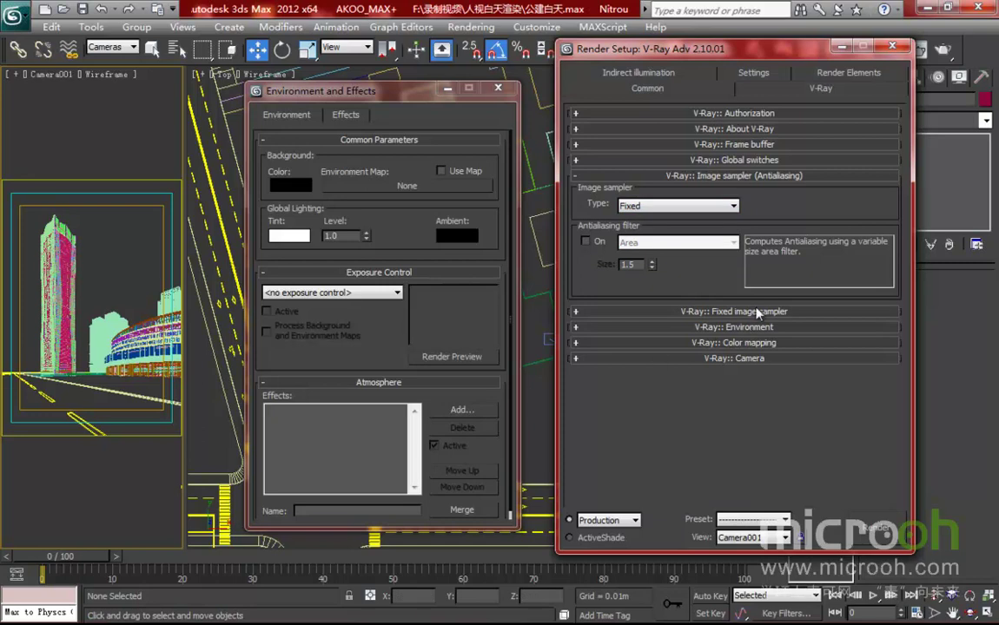
{"action": "left_click", "coordinate": [690, 328]}
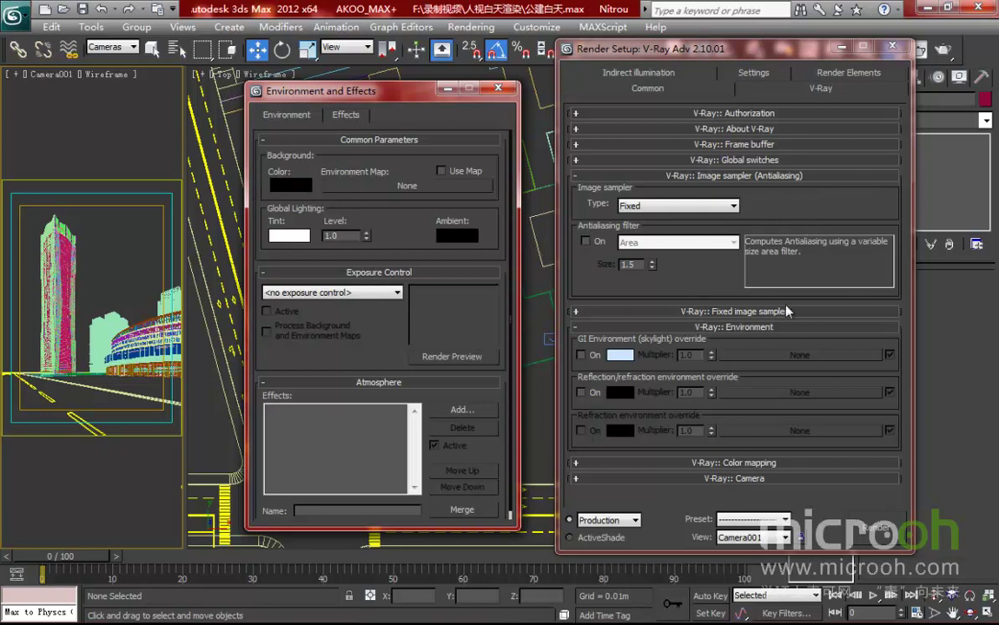
Turn on V-Ray indirect illumination and enable Show calc. phase and Show direct light for the irradiance map.
{"action": "left_click", "coordinate": [657, 76]}
{"action": "left_click", "coordinate": [578, 134]}
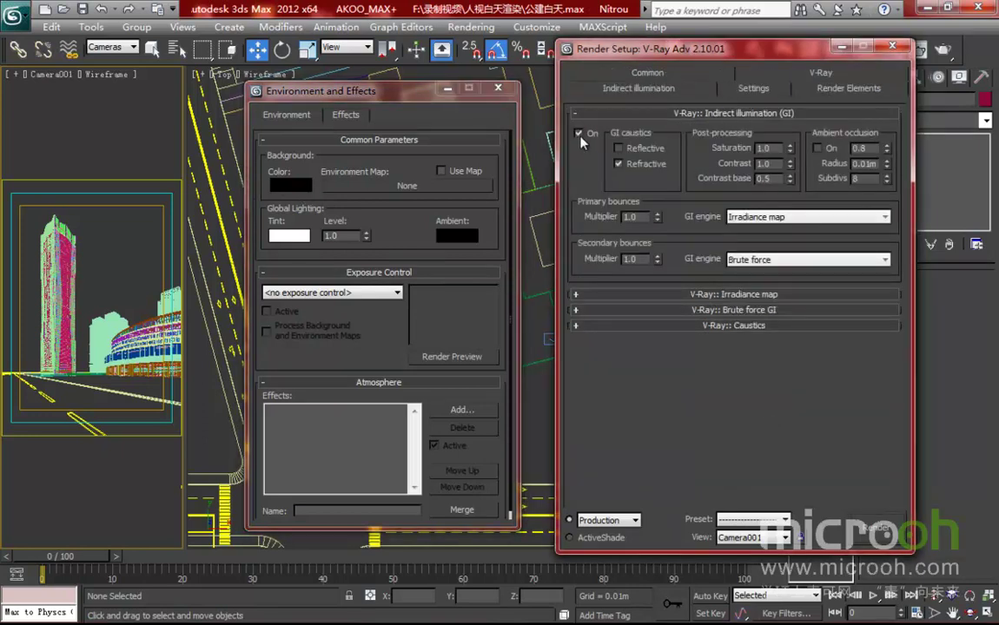
{"action": "left_click", "coordinate": [686, 295]}
{"action": "left_click", "coordinate": [686, 140]}
{"action": "left_click", "coordinate": [673, 148]}
{"action": "left_click", "coordinate": [885, 174]}
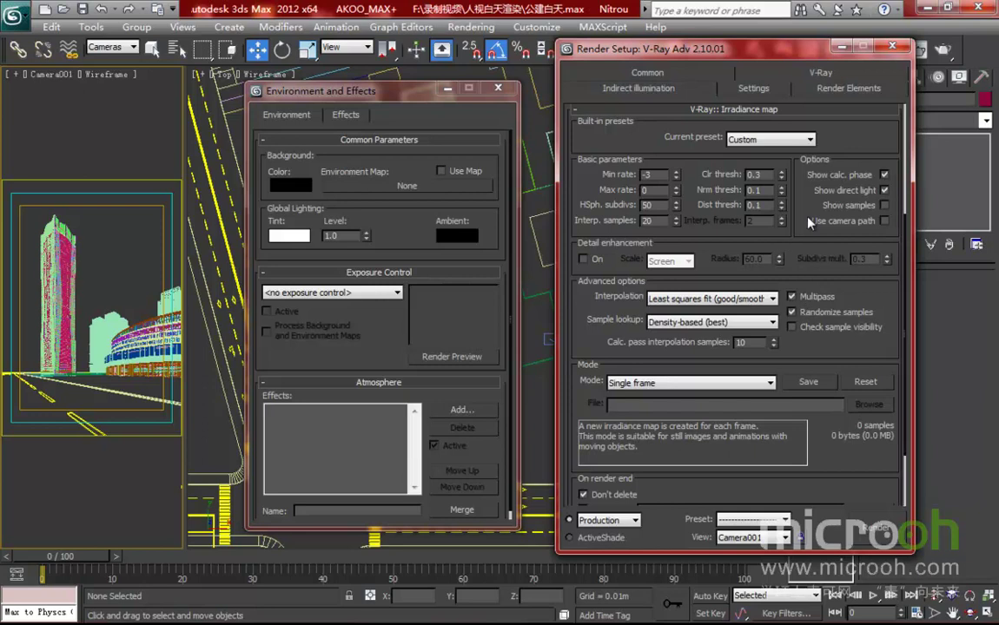
Set the irradiance map's min rate to -5 and max rate to -4.
{"action": "left_click", "coordinate": [678, 178]}
{"action": "left_click", "coordinate": [677, 193]}
{"action": "left_click", "coordinate": [677, 193]}
{"action": "left_click", "coordinate": [677, 194]}
{"action": "scroll", "coordinate": [782, 235], "scroll_direction": "up", "scroll_amount": 3}
{"action": "scroll", "coordinate": [815, 243], "scroll_direction": "up", "scroll_amount": 1}
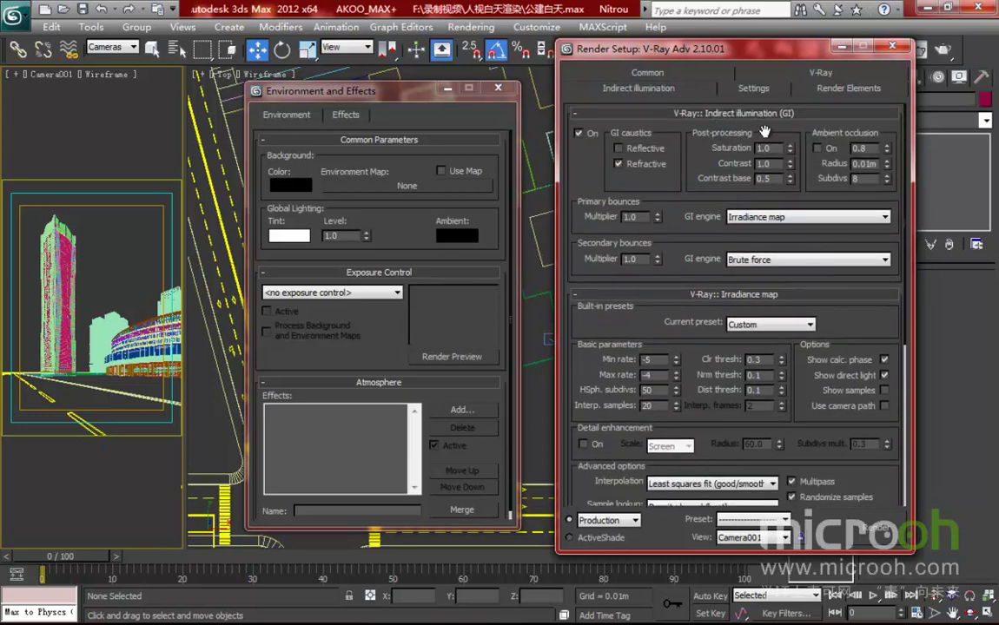
Set the secondary bounces GI engine to Light cache and look over the remaining indirect illumination settings.
{"action": "left_click", "coordinate": [769, 260]}
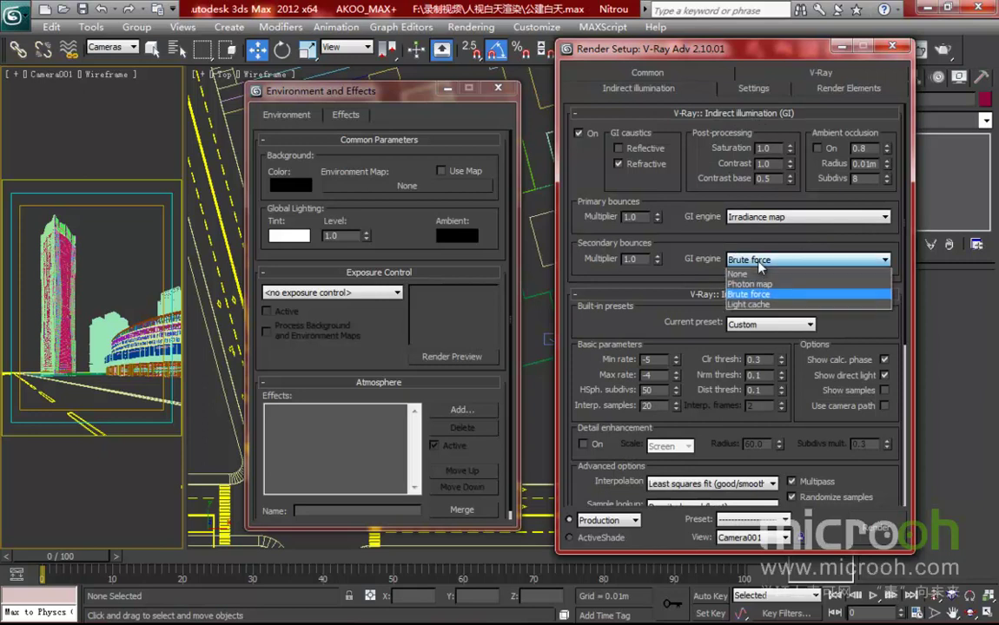
{"action": "left_click", "coordinate": [765, 306]}
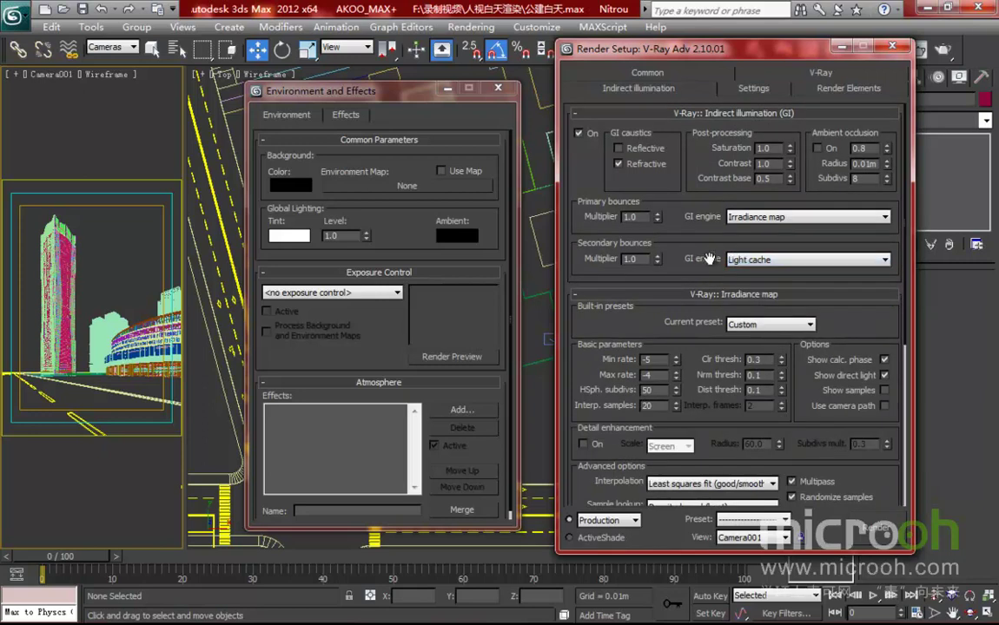
{"action": "scroll", "coordinate": [710, 202], "scroll_direction": "down", "scroll_amount": 1}
{"action": "scroll", "coordinate": [711, 202], "scroll_direction": "down", "scroll_amount": 5}
{"action": "scroll", "coordinate": [710, 202], "scroll_direction": "up", "scroll_amount": 6}
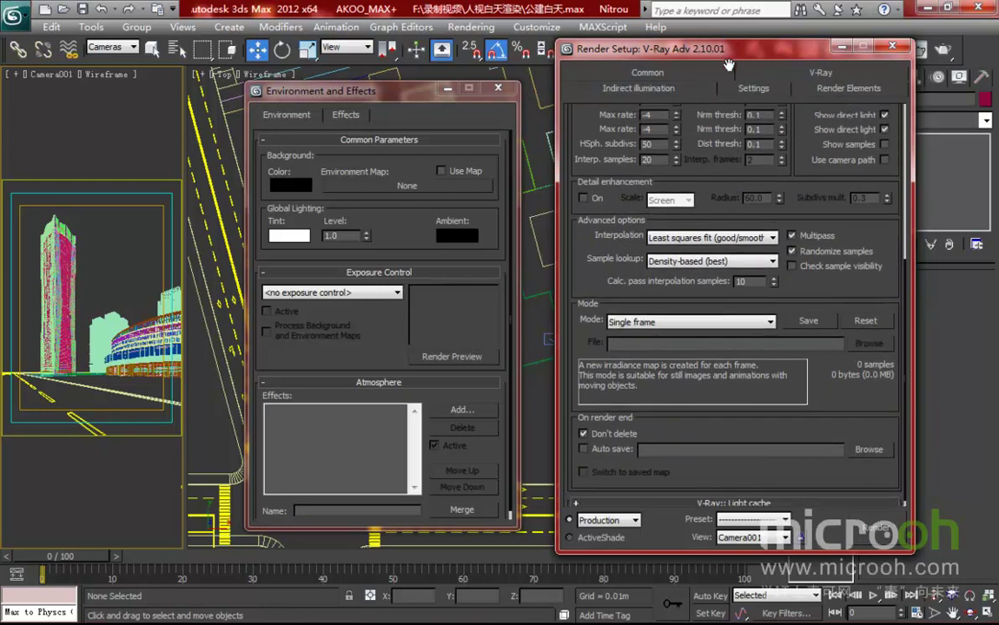
Close the Environment and Effects dialog and render a test of the Camera001 view.
{"action": "left_click_drag", "start_coordinate": [328, 96], "coordinate": [353, 95]}
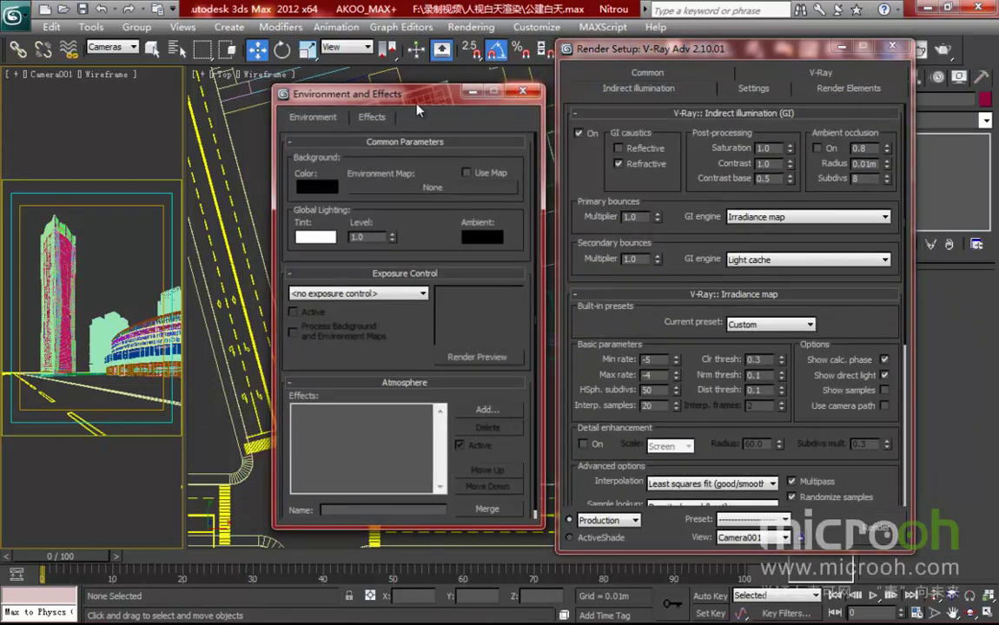
{"action": "left_click", "coordinate": [524, 88]}
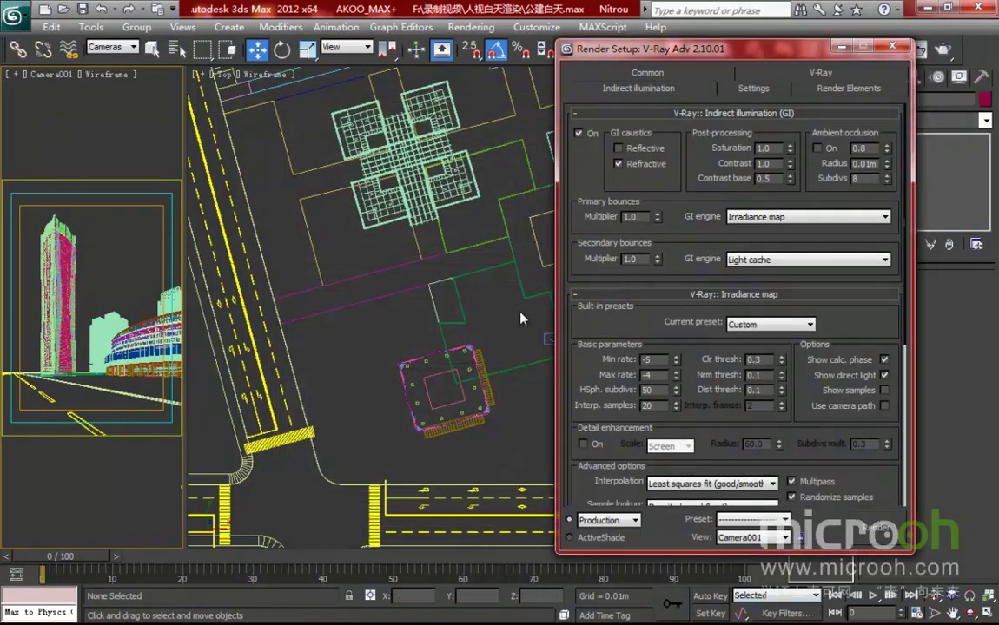
{"action": "key", "text": "shift+q"}
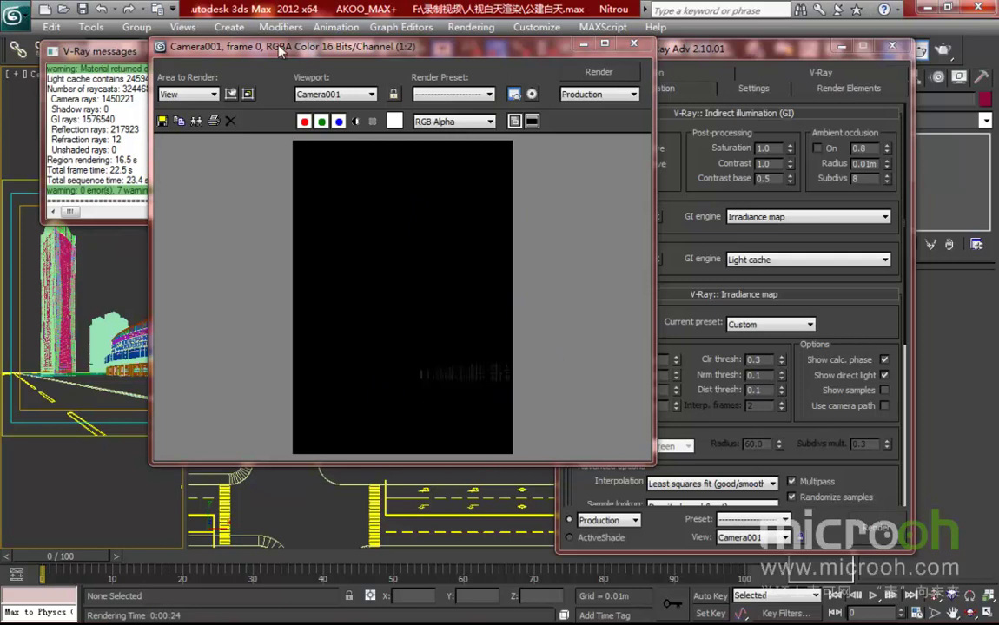
Examine the test render and the V-Ray messages side by side, and close the rendered frame.
{"action": "left_click", "coordinate": [98, 59]}
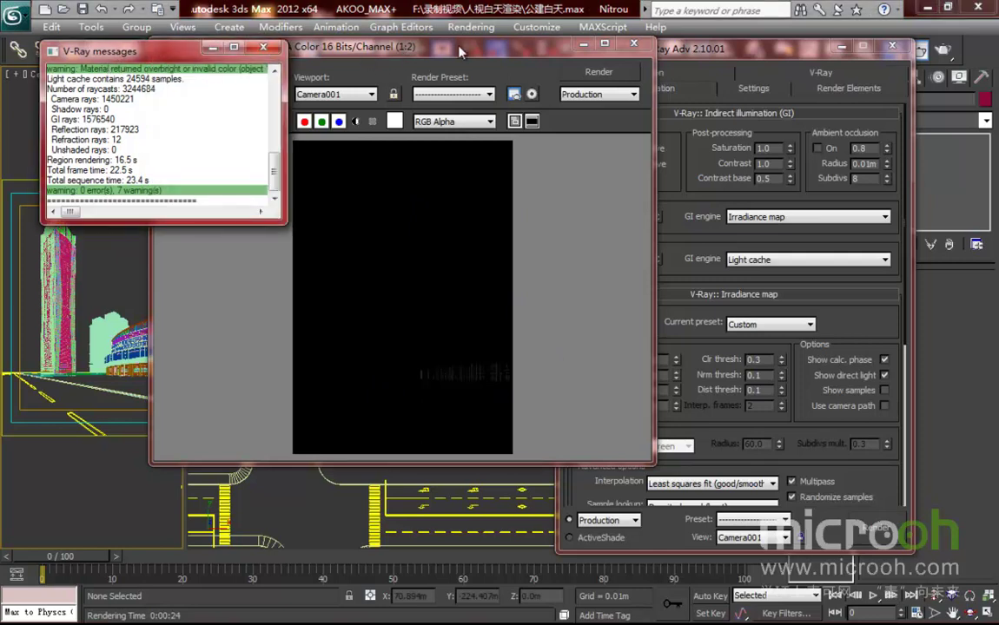
{"action": "left_click_drag", "start_coordinate": [460, 53], "coordinate": [382, 153]}
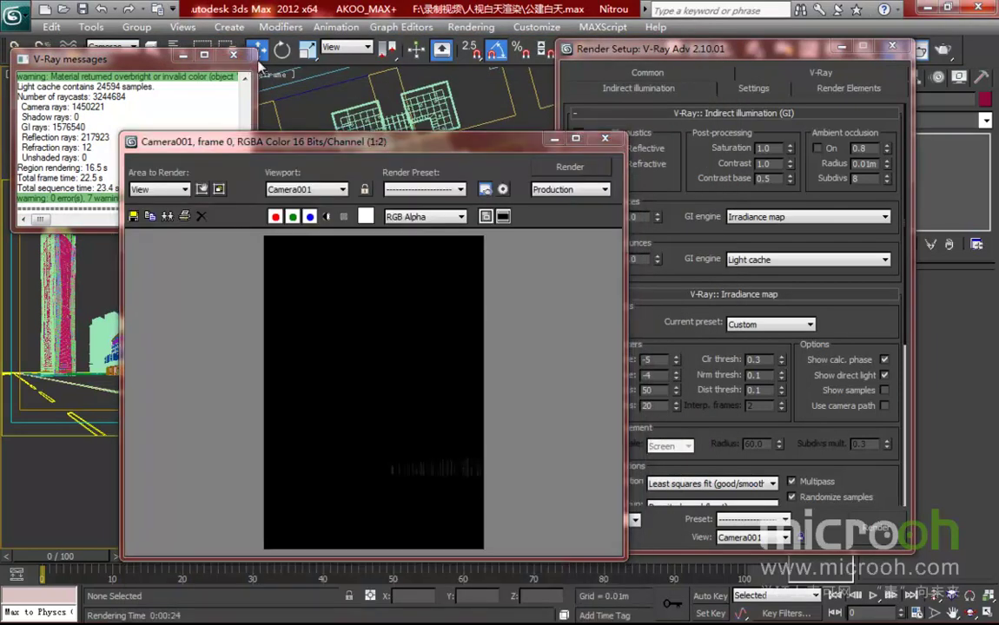
{"action": "left_click", "coordinate": [212, 53]}
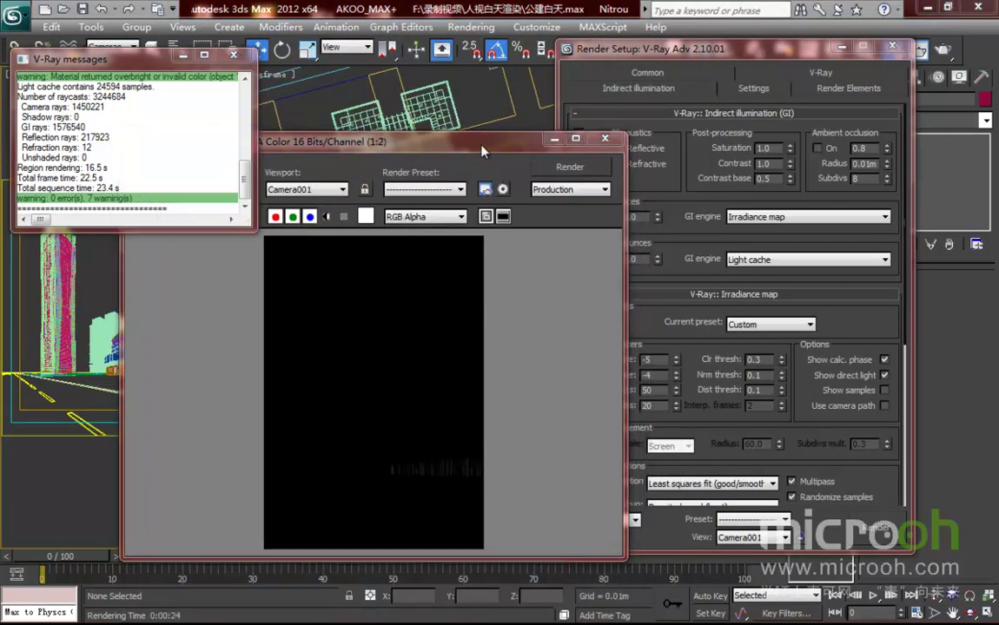
{"action": "left_click", "coordinate": [521, 160]}
{"action": "left_click_drag", "start_coordinate": [460, 139], "coordinate": [477, 123]}
{"action": "left_click", "coordinate": [606, 120]}
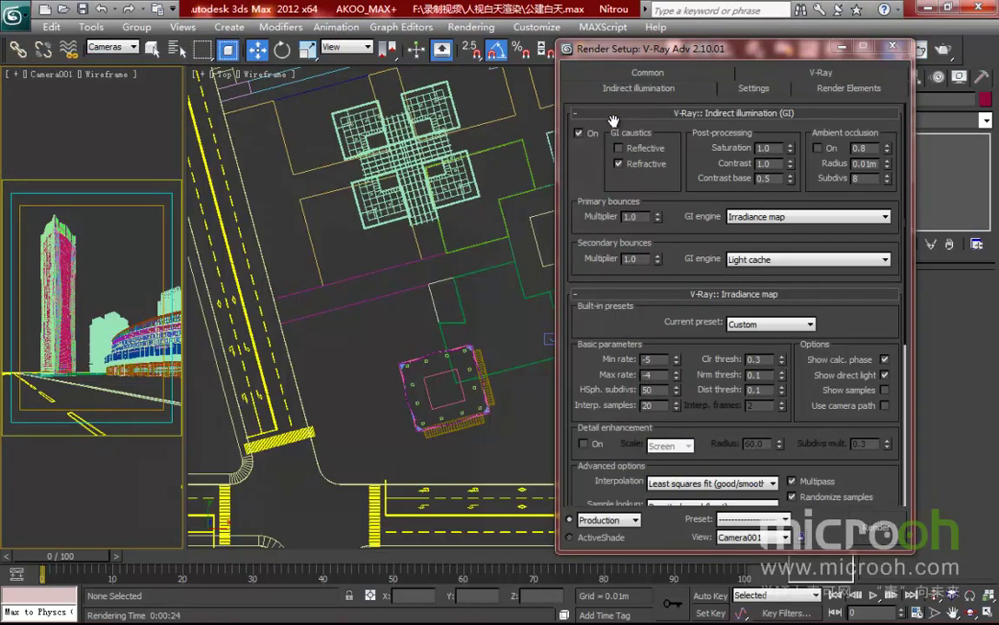
Close Render Setup, reopen the Environment and Effects settings, and place the dialog farther from the camera view.
{"action": "left_click", "coordinate": [895, 48]}
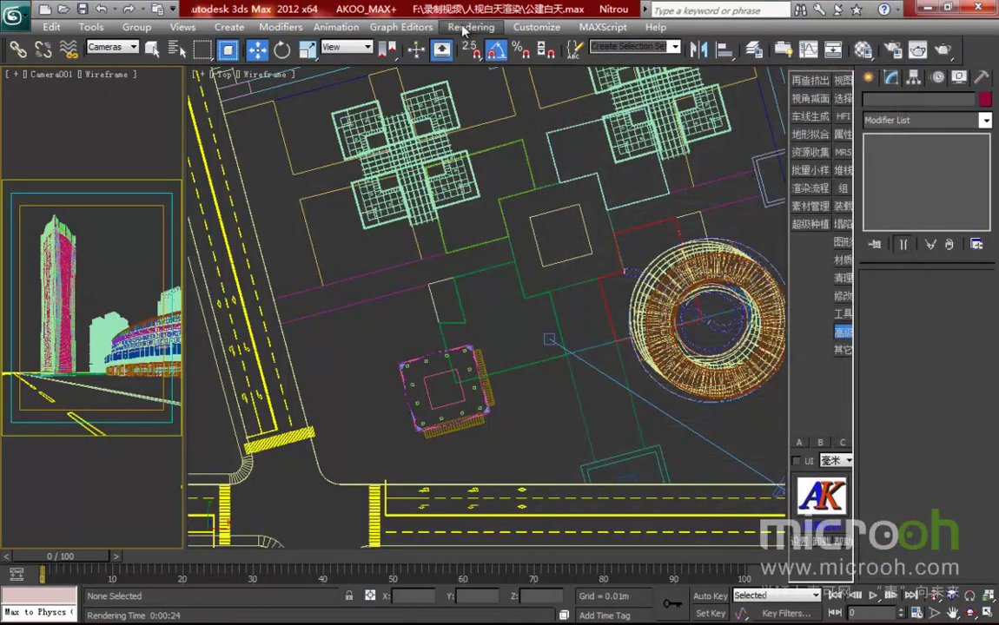
{"action": "left_click", "coordinate": [471, 27]}
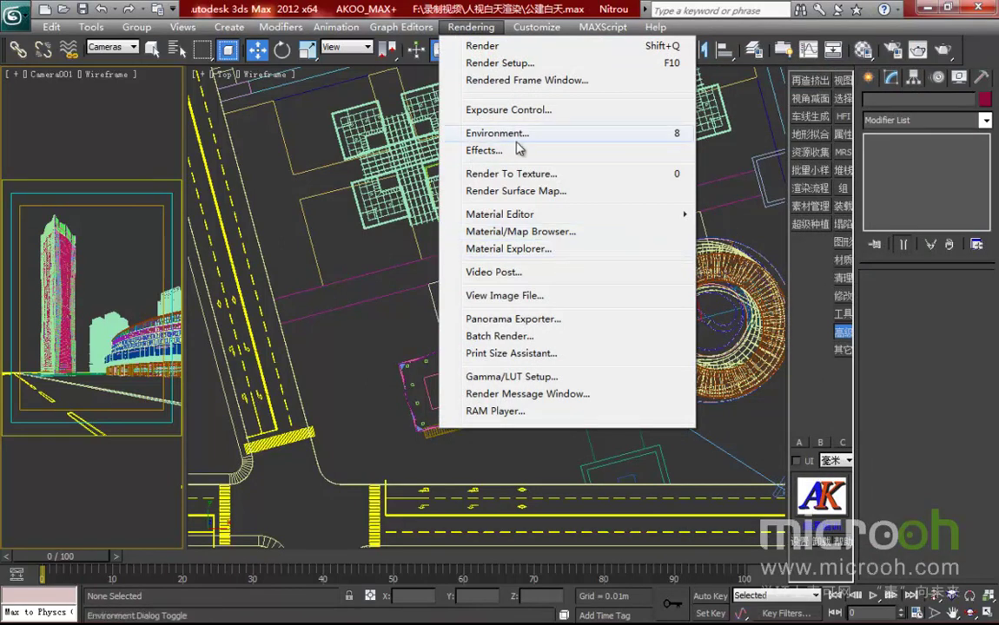
{"action": "key", "text": "Up"}
{"action": "key", "text": "Up"}
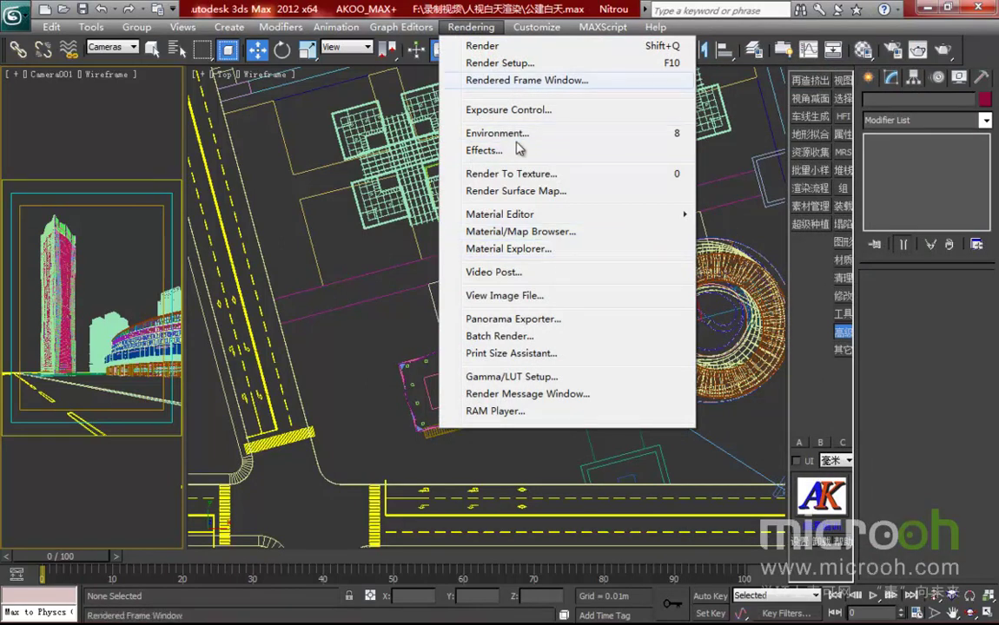
{"action": "left_click", "coordinate": [514, 135]}
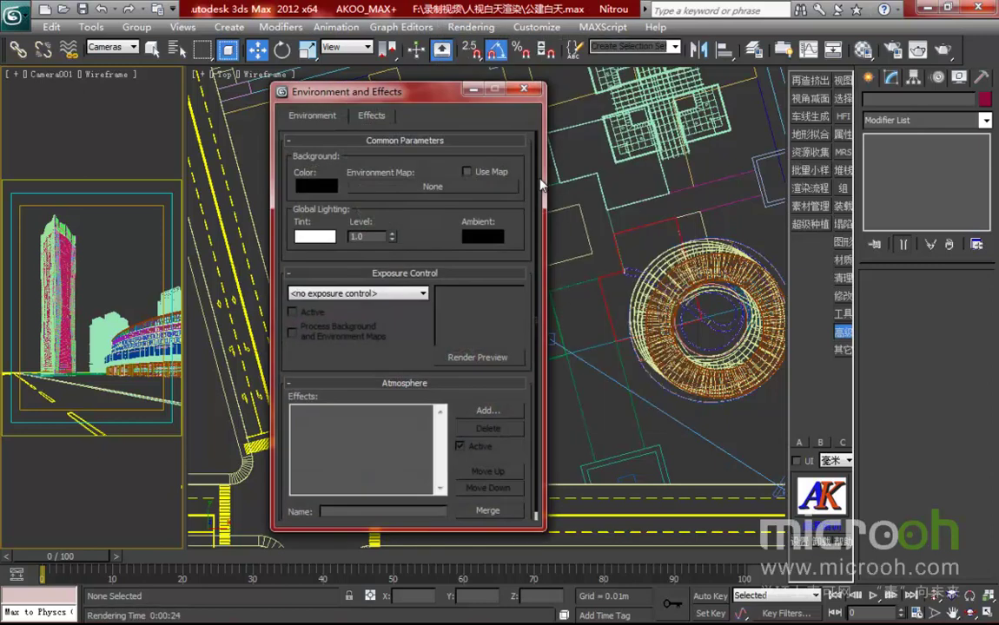
{"action": "left_click_drag", "start_coordinate": [392, 97], "coordinate": [516, 99]}
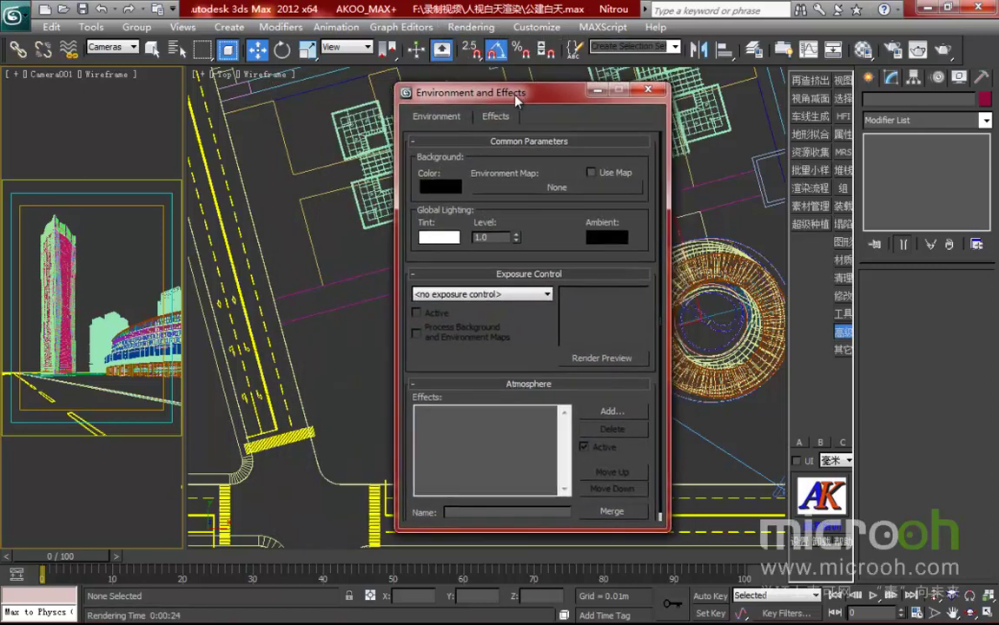
Set the environment background color to a light blue with RGB 153, 186, 207.
{"action": "left_click", "coordinate": [455, 191]}
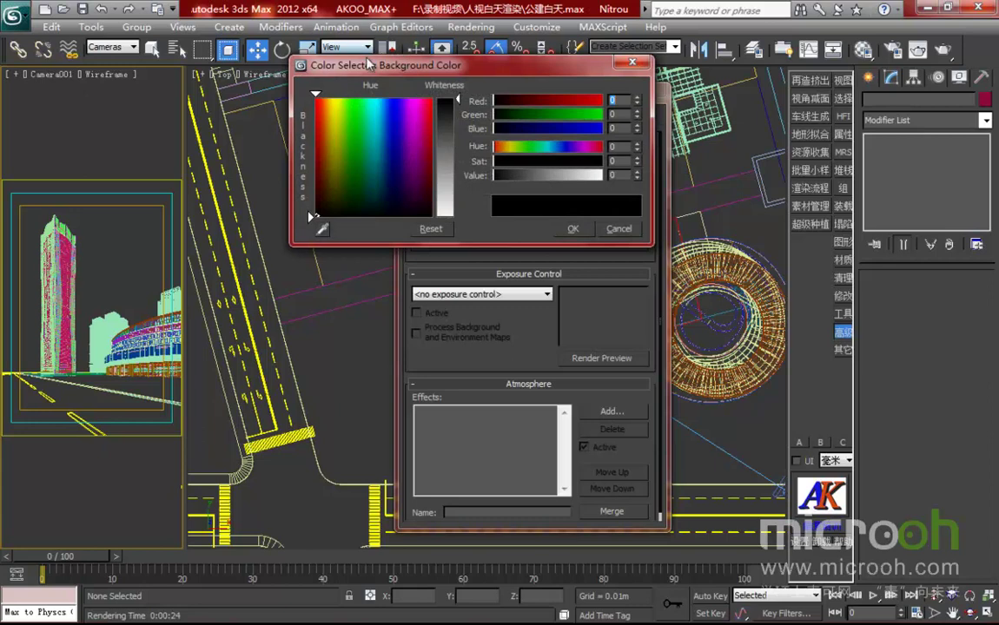
{"action": "left_click_drag", "start_coordinate": [363, 70], "coordinate": [665, 70]}
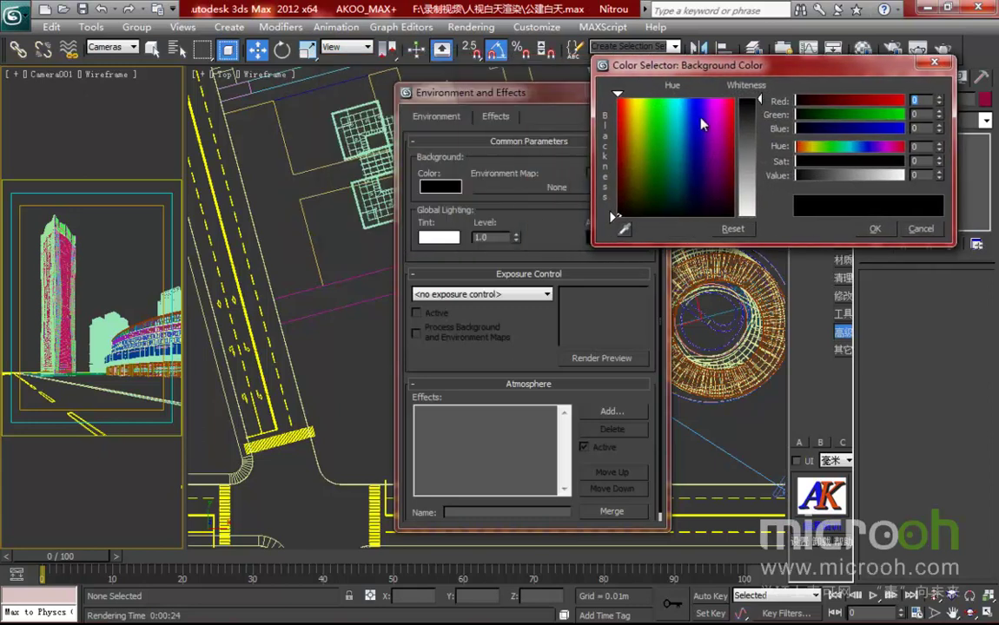
{"action": "left_click", "coordinate": [685, 160]}
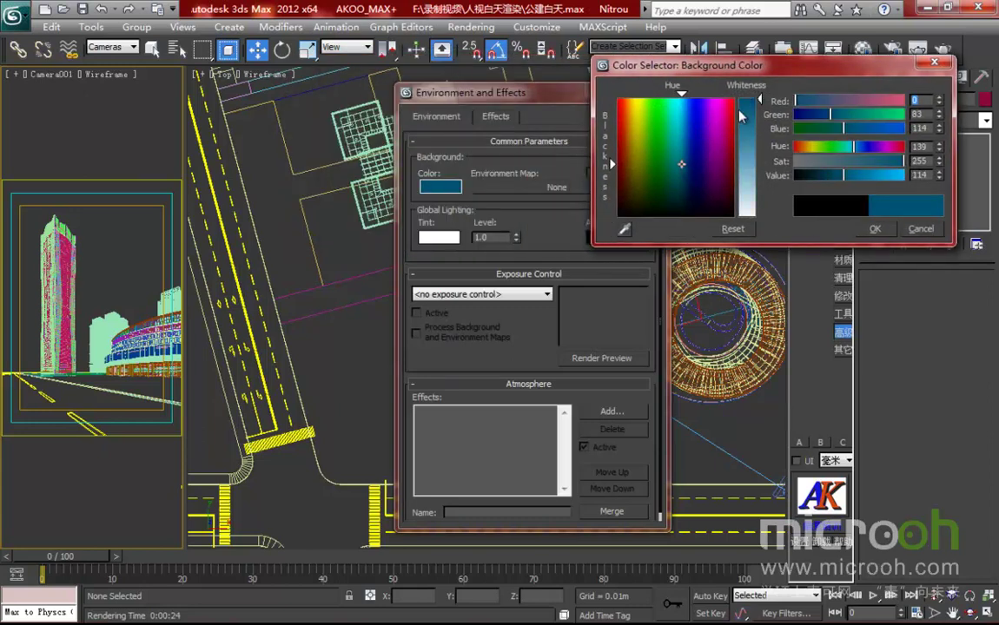
{"action": "left_click_drag", "start_coordinate": [760, 101], "coordinate": [761, 175]}
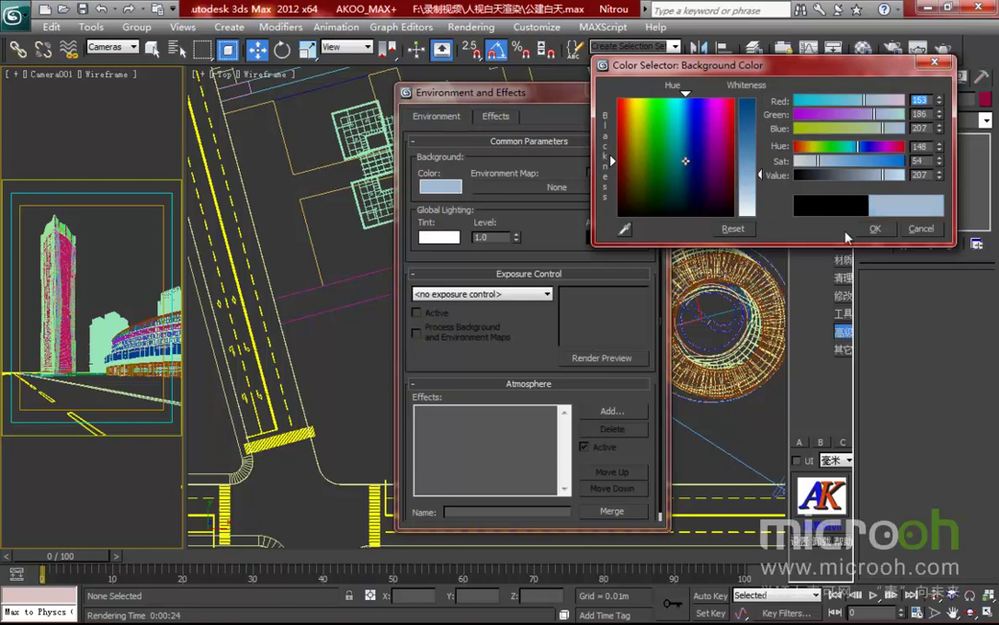
{"action": "left_click", "coordinate": [874, 229]}
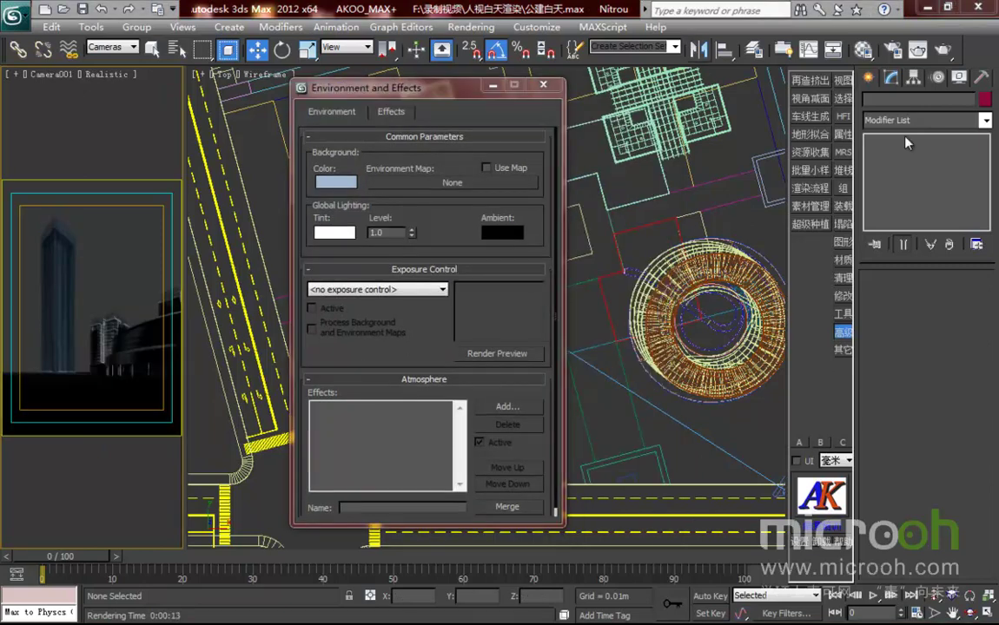
Render Camera001 with the new background, compare the image alongside the environment settings, and close the rendered frame.
{"action": "left_click", "coordinate": [943, 50]}
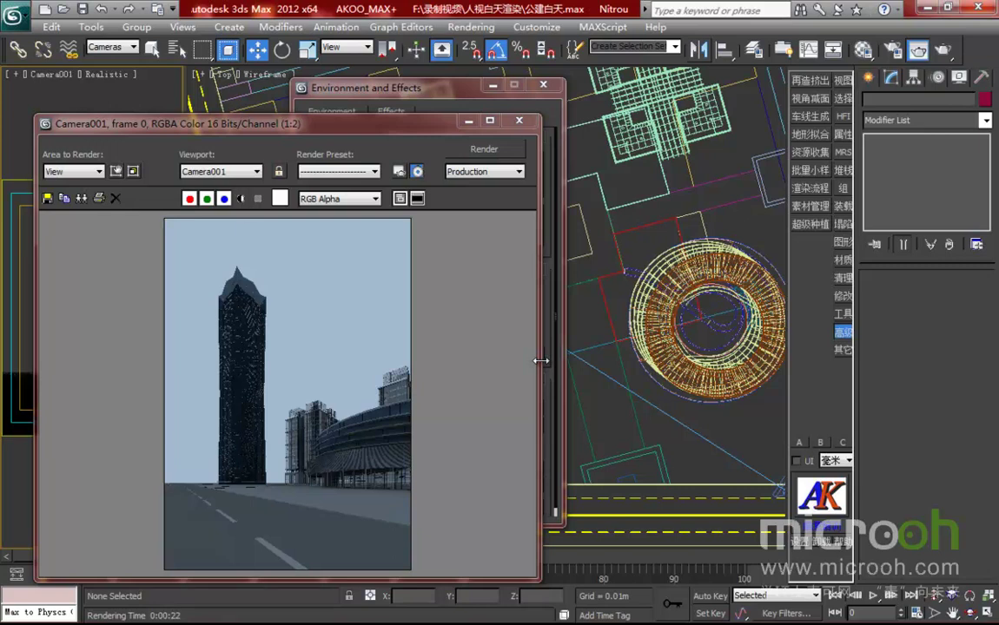
{"action": "left_click_drag", "start_coordinate": [293, 130], "coordinate": [791, 88]}
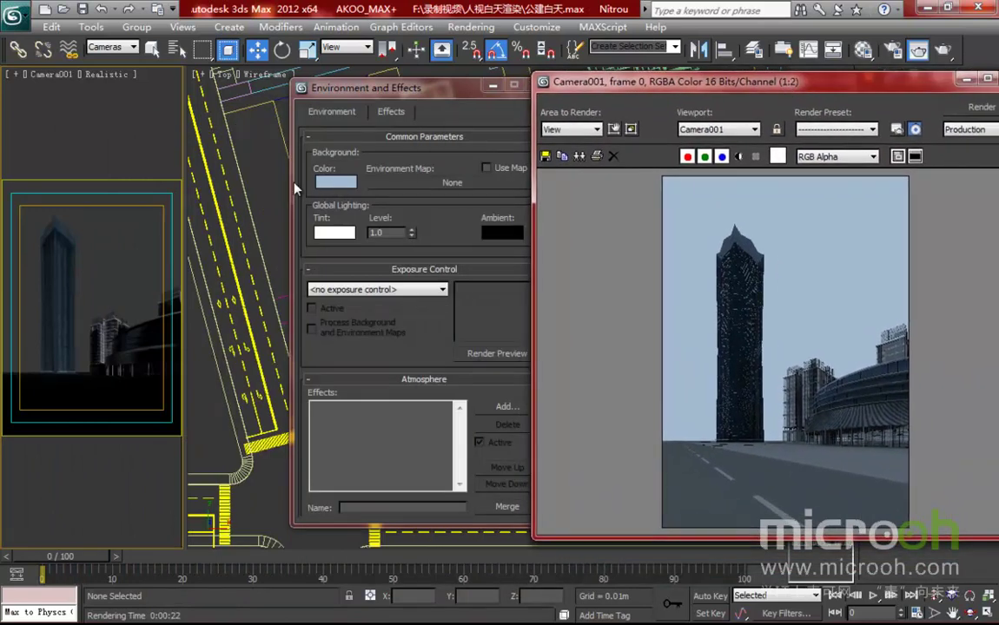
{"action": "left_click_drag", "start_coordinate": [634, 90], "coordinate": [606, 86]}
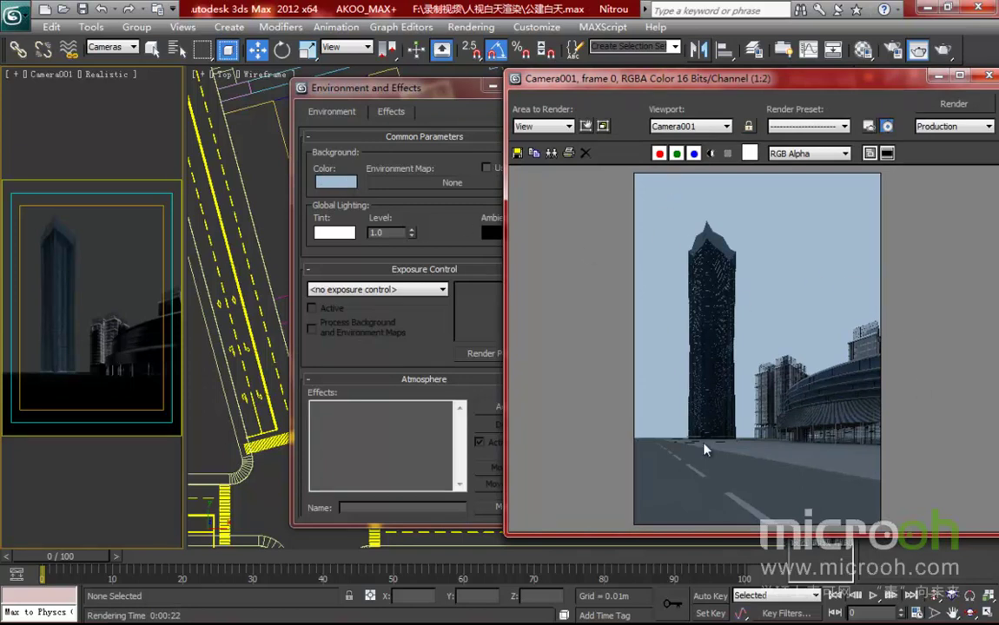
{"action": "left_click_drag", "start_coordinate": [458, 88], "coordinate": [370, 90]}
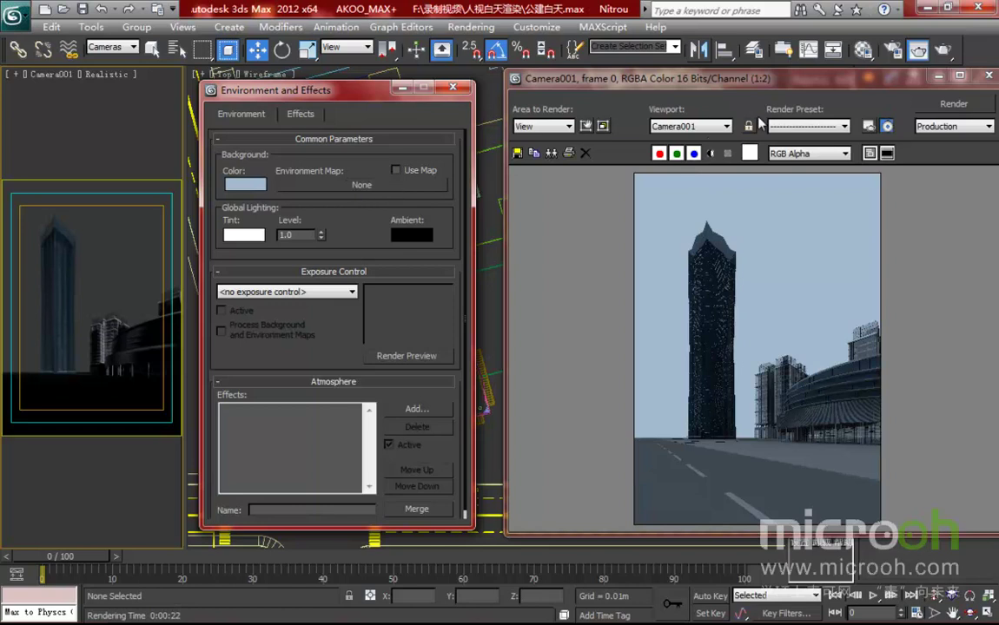
{"action": "left_click_drag", "start_coordinate": [681, 77], "coordinate": [513, 83]}
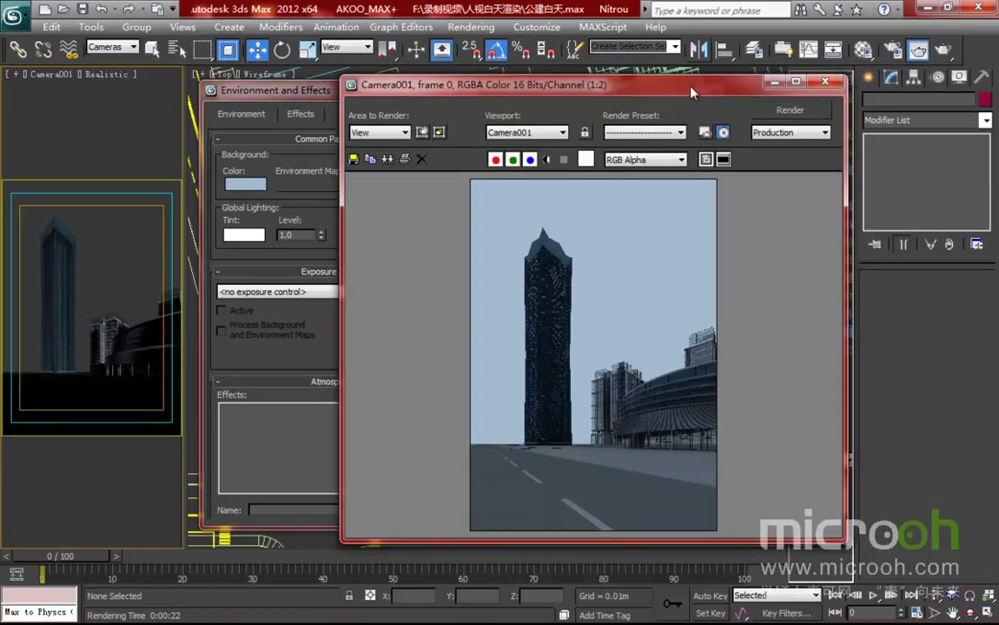
{"action": "left_click", "coordinate": [826, 84]}
Move the Environment and Effects dialog clear of the camera view and choose Bitmap as the environment map type.
{"action": "left_click_drag", "start_coordinate": [328, 90], "coordinate": [444, 94]}
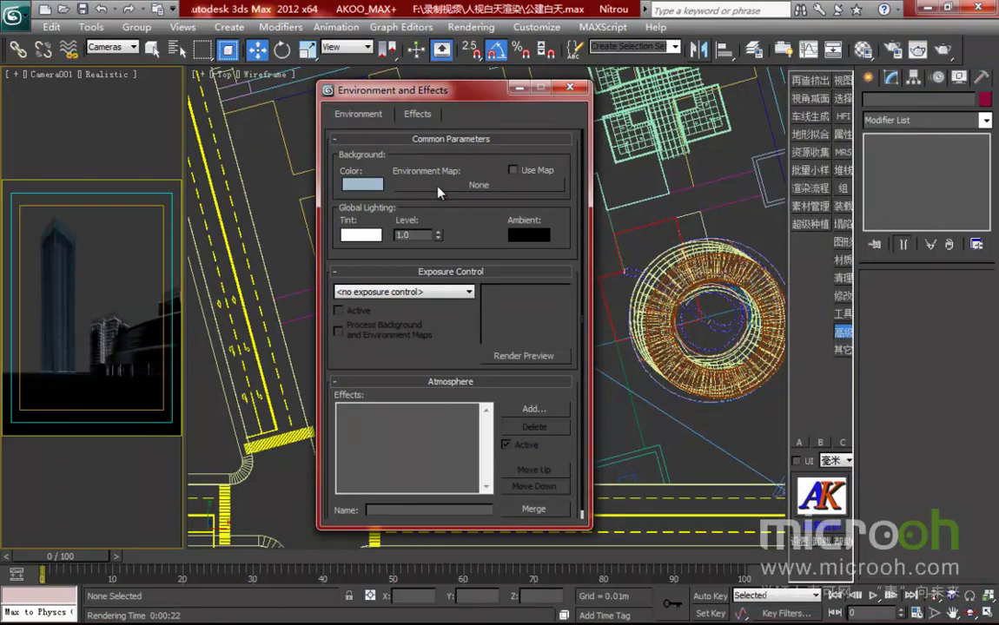
{"action": "left_click", "coordinate": [493, 190]}
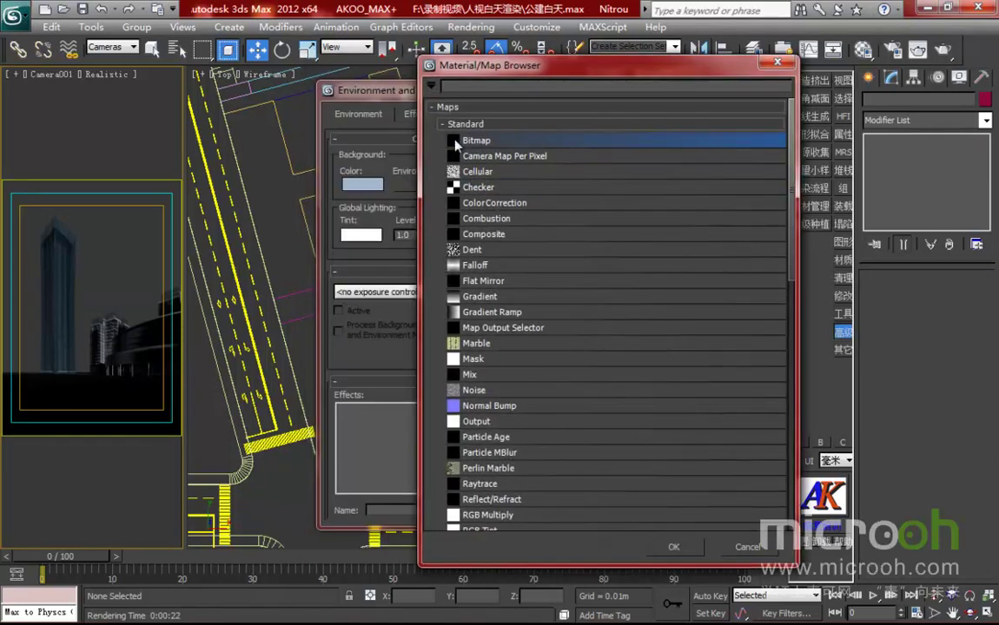
{"action": "double_click", "coordinate": [441, 141]}
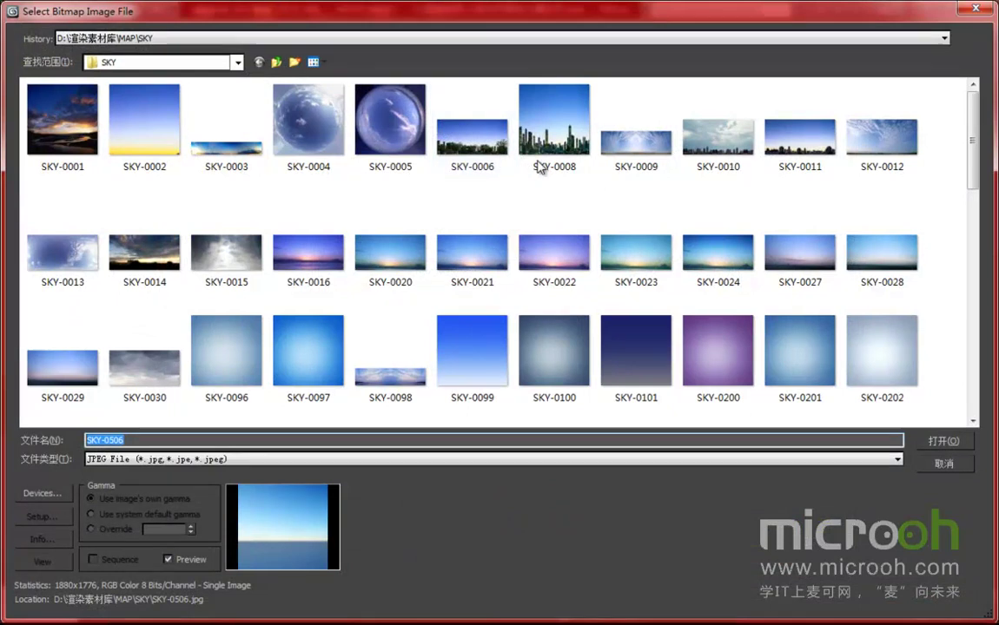
Browse the sky images in the SKY folder, compare Sky-0505 with SKY-0506, and select SKY-0506.
{"action": "left_click", "coordinate": [879, 156]}
{"action": "scroll", "coordinate": [874, 234], "scroll_direction": "down", "scroll_amount": 4}
{"action": "scroll", "coordinate": [807, 207], "scroll_direction": "up", "scroll_amount": 4}
{"action": "scroll", "coordinate": [538, 295], "scroll_direction": "down", "scroll_amount": 2}
{"action": "left_click", "coordinate": [469, 291]}
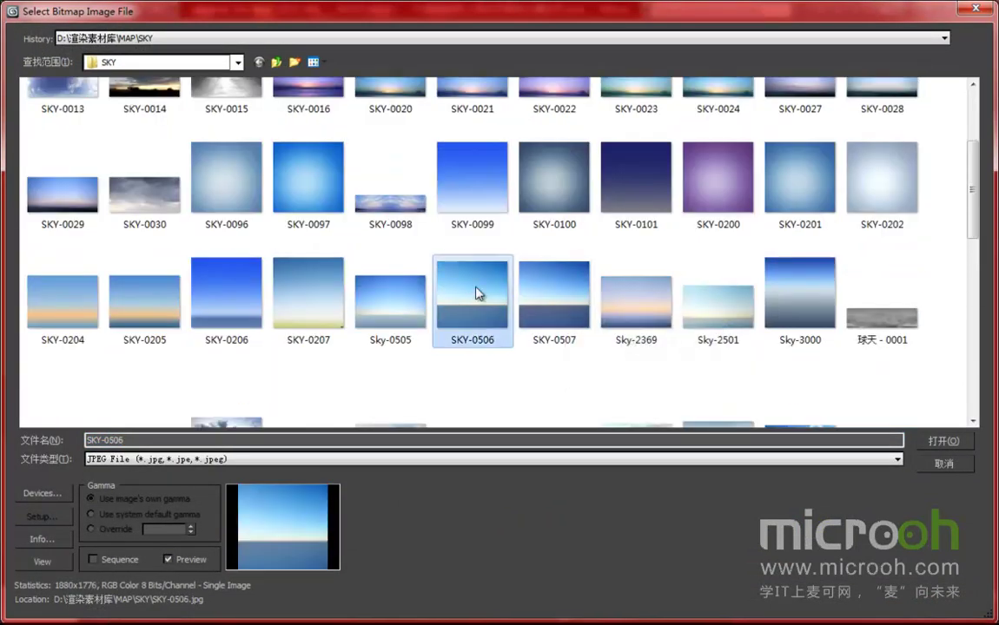
{"action": "left_click", "coordinate": [402, 308]}
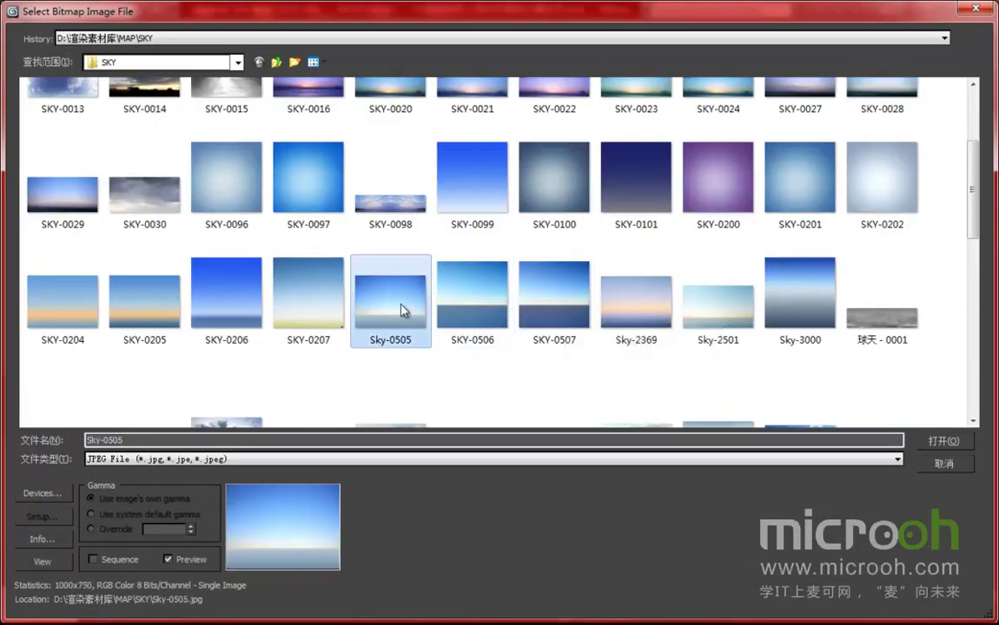
{"action": "left_click", "coordinate": [469, 304]}
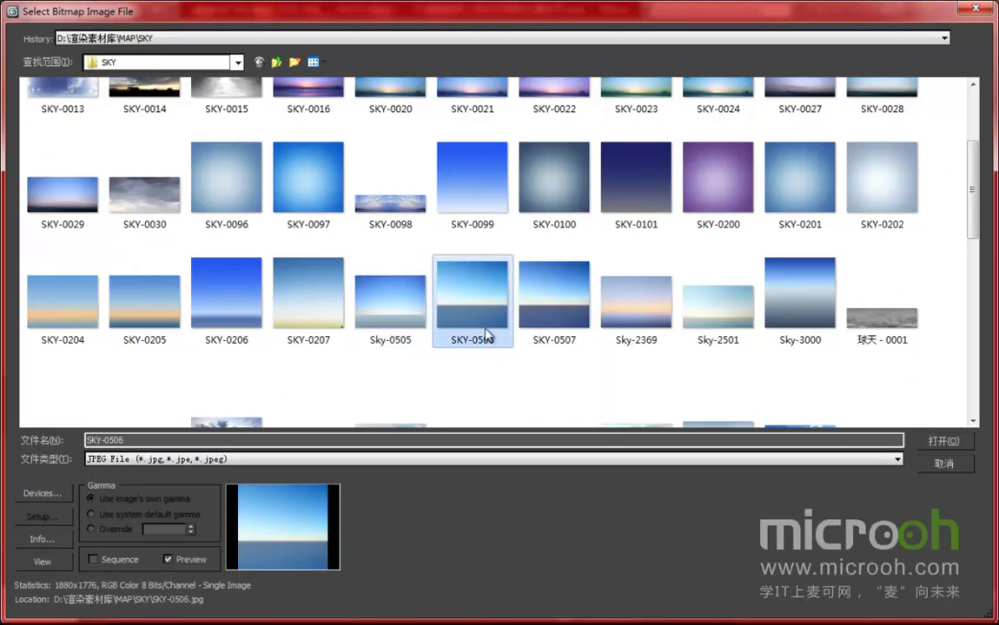
View SKY-0506 in a separate image window, enlarge the window to examine the sky gradient and horizon, and close it.
{"action": "left_click", "coordinate": [44, 561]}
{"action": "left_click_drag", "start_coordinate": [469, 128], "coordinate": [313, 78]}
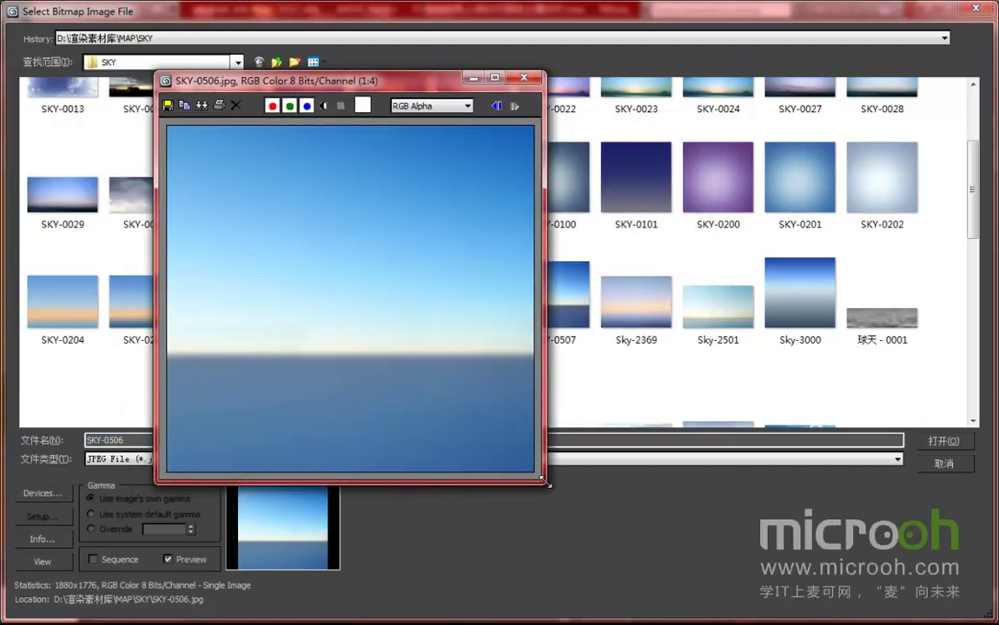
{"action": "left_click_drag", "start_coordinate": [545, 483], "coordinate": [753, 536]}
{"action": "left_click_drag", "start_coordinate": [475, 84], "coordinate": [491, 85]}
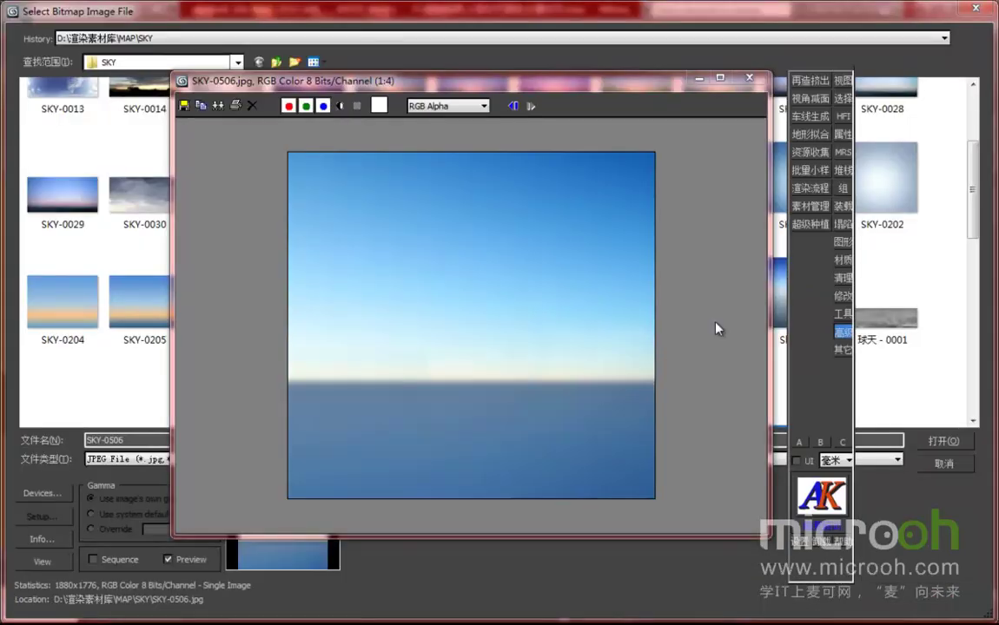
{"action": "left_click", "coordinate": [758, 82]}
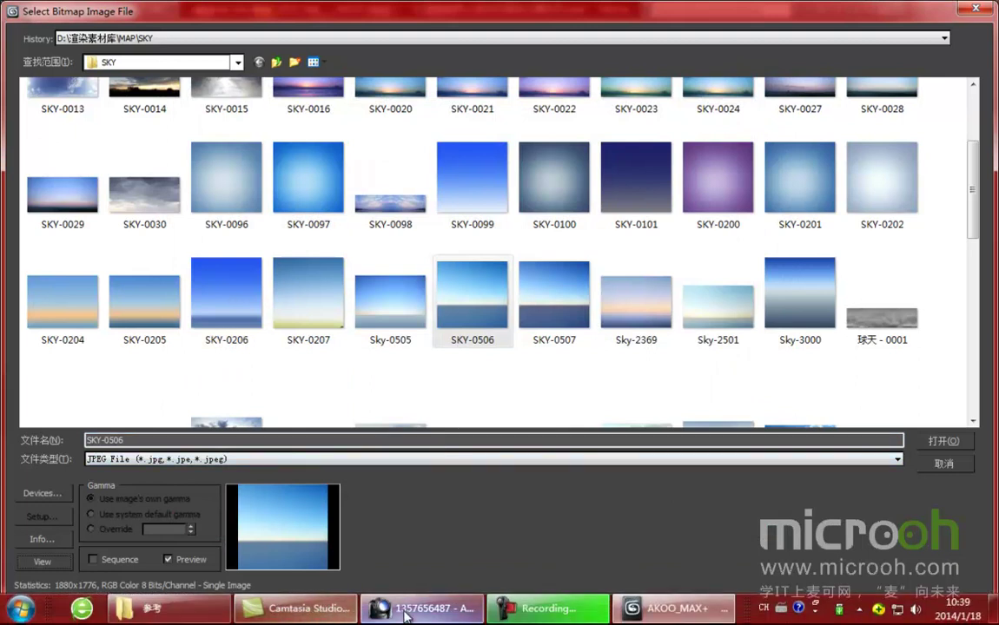
Switch to ACDSee to check the sky in the reference building rendering, return, and load SKY-0506 as the environment map.
{"action": "left_click", "coordinate": [422, 608]}
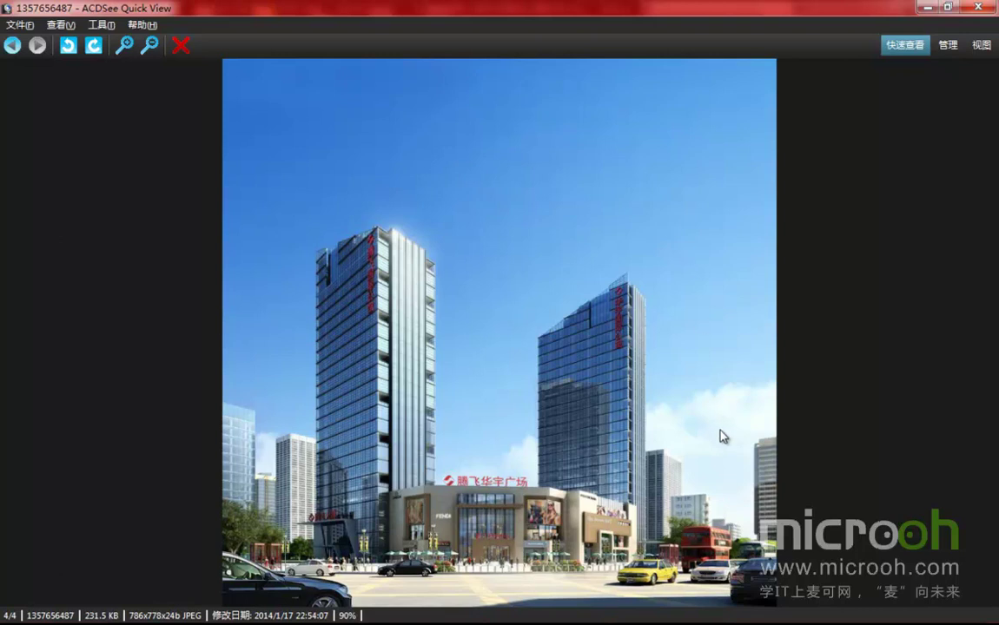
{"action": "left_click", "coordinate": [927, 7]}
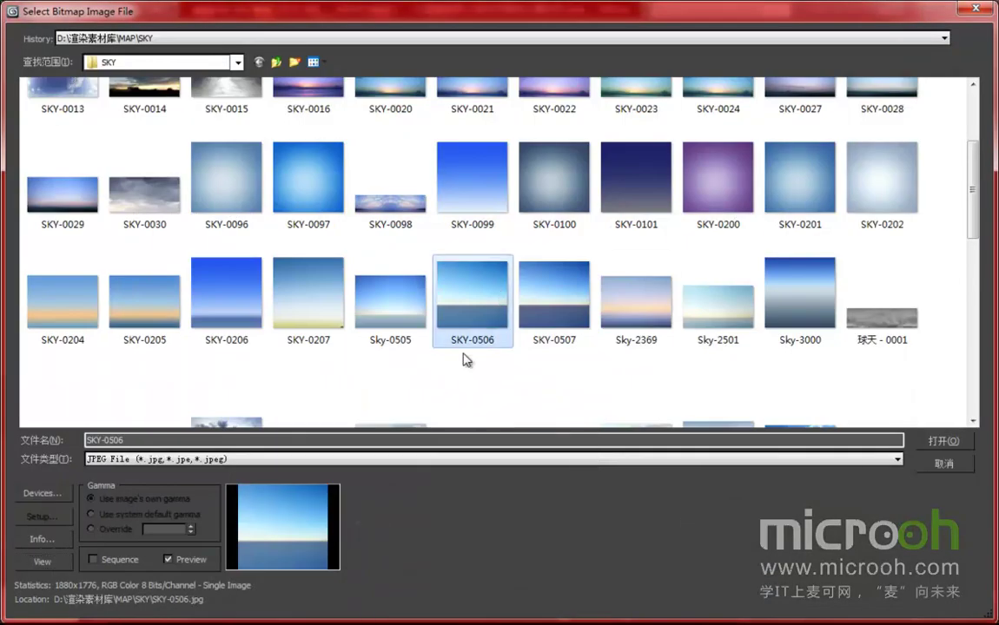
{"action": "left_click", "coordinate": [942, 441]}
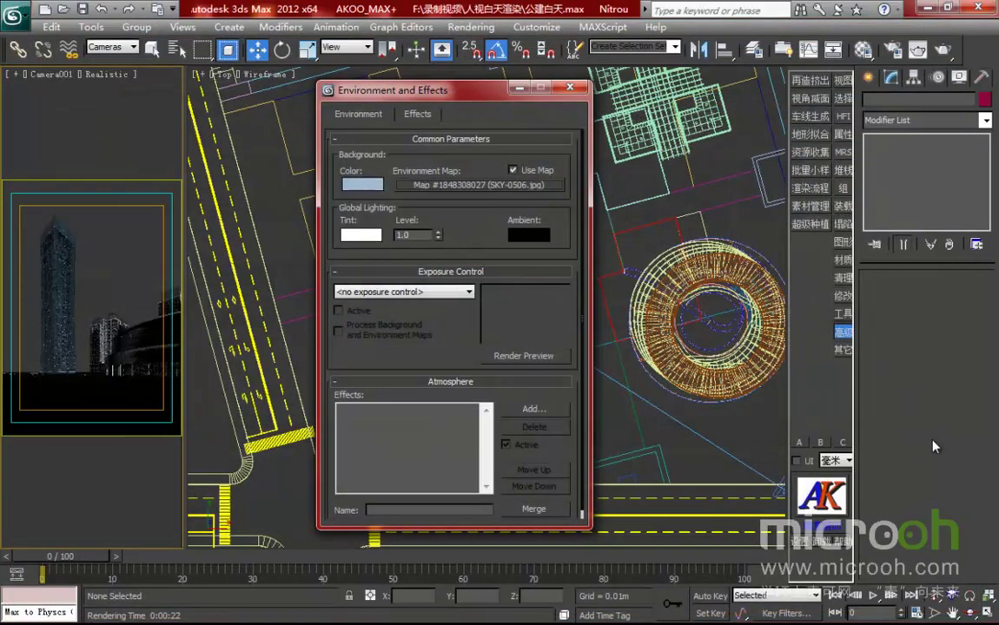
Place the environment map in the Material Editor's first sample slot as an Instance, and close the Environment and Effects dialog.
{"action": "key", "text": "m"}
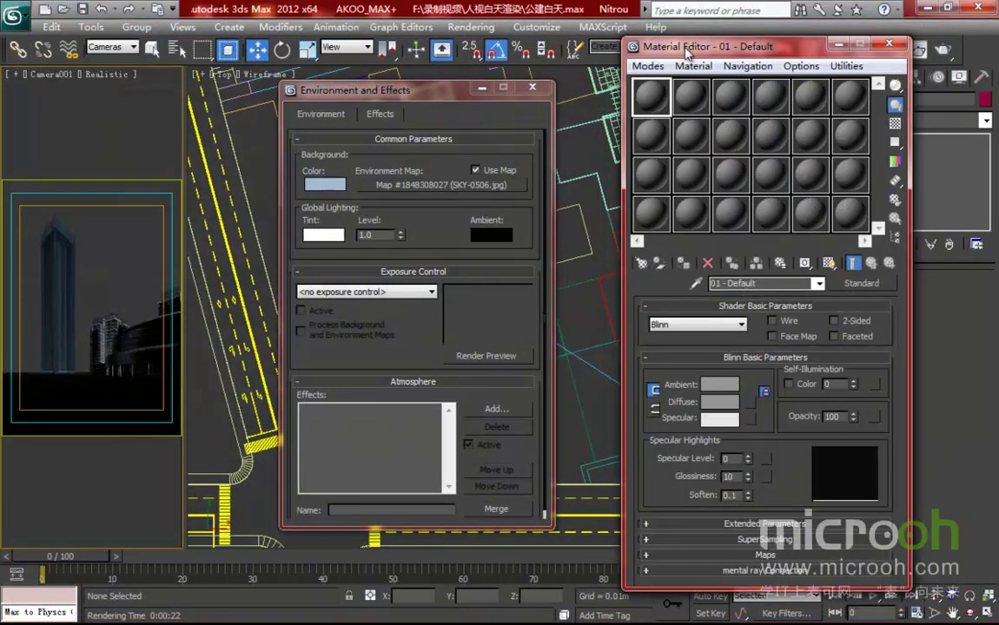
{"action": "left_click_drag", "start_coordinate": [681, 50], "coordinate": [656, 57]}
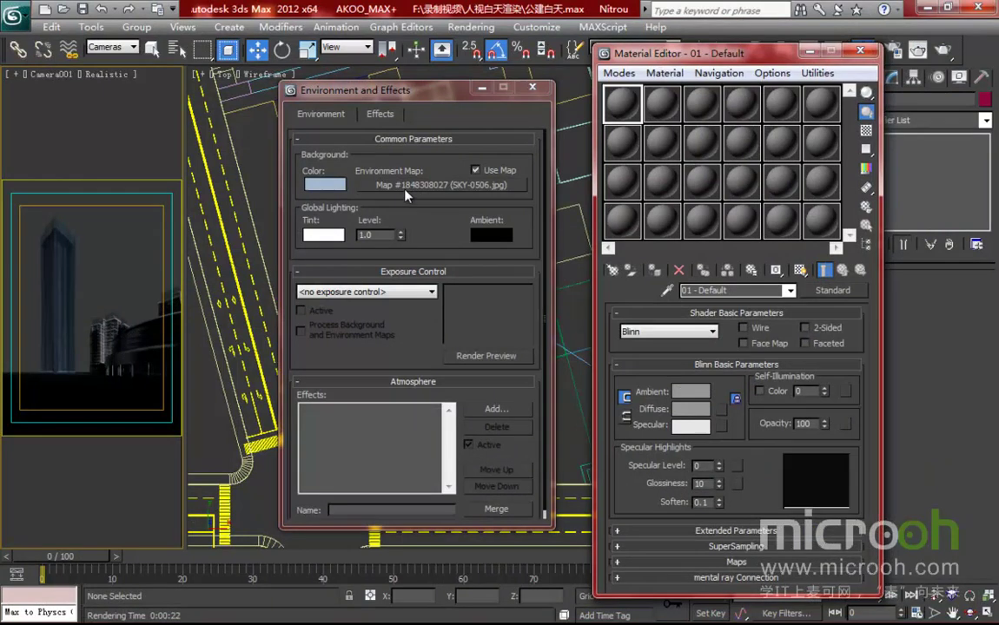
{"action": "left_click_drag", "start_coordinate": [422, 189], "coordinate": [634, 107]}
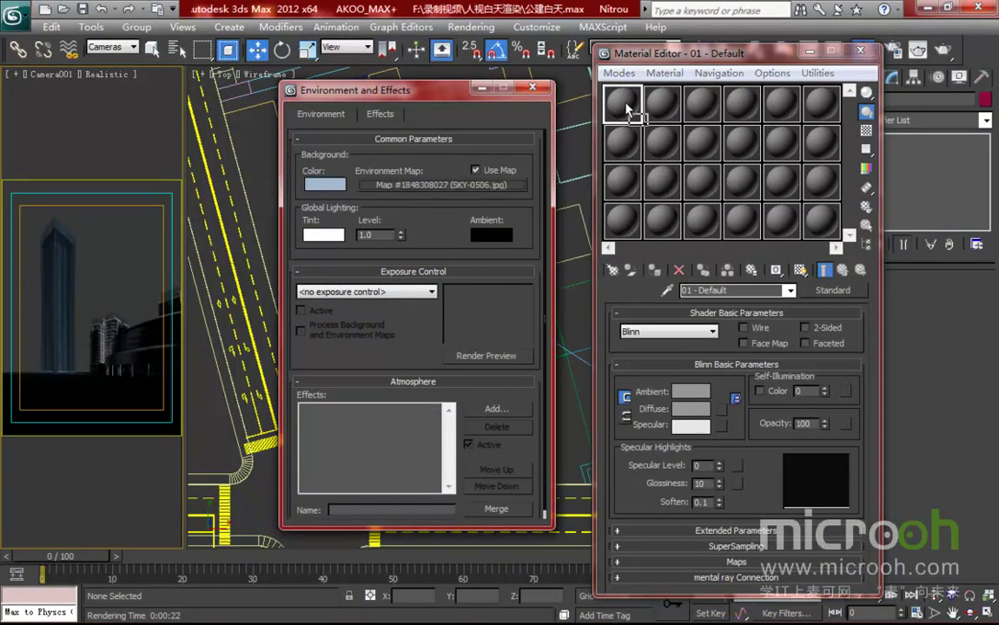
{"action": "left_click_drag", "start_coordinate": [626, 105], "coordinate": [627, 102]}
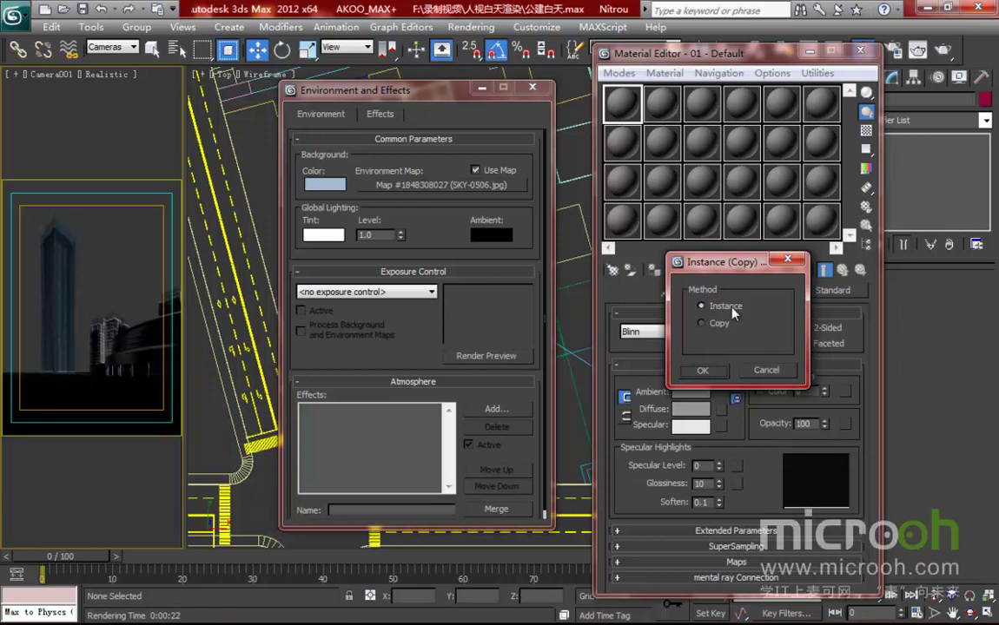
{"action": "left_click", "coordinate": [703, 371]}
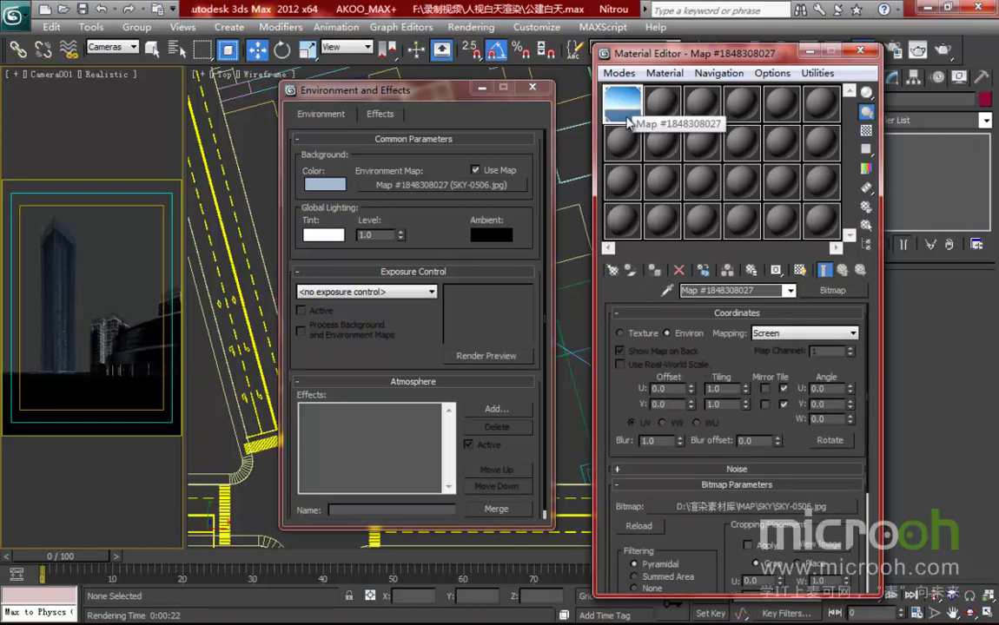
{"action": "left_click", "coordinate": [538, 89]}
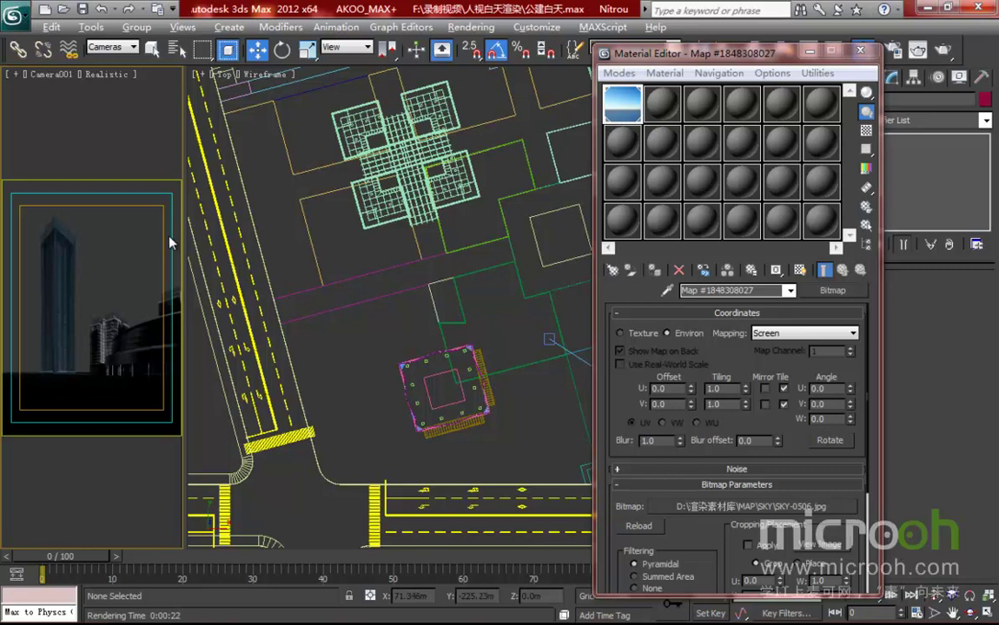
Show the environment map behind the Camera001 view by enabling Use Environment Background and Display Background.
{"action": "key", "text": "alt+b"}
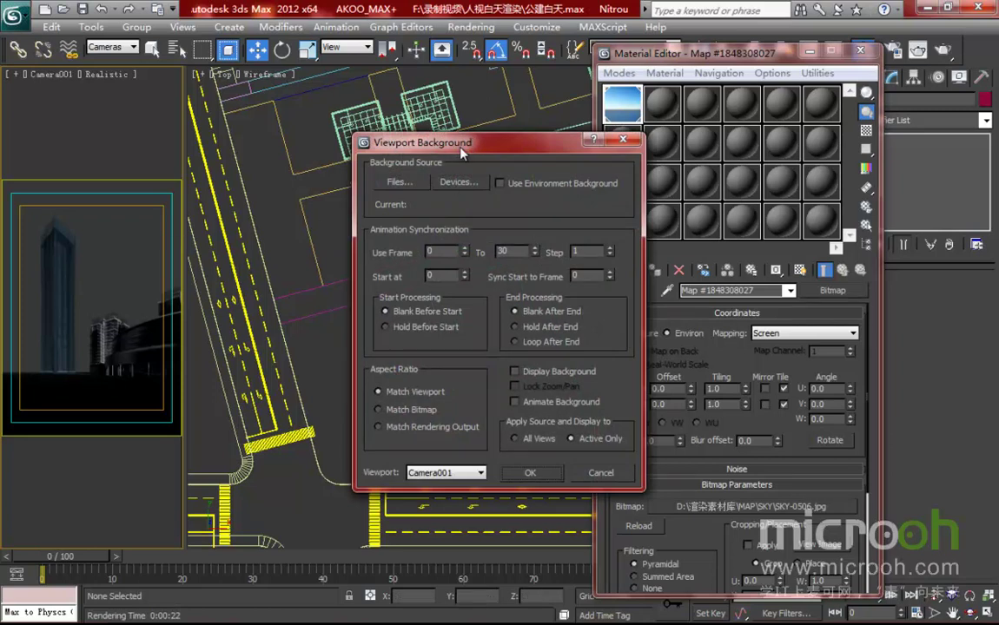
{"action": "left_click_drag", "start_coordinate": [498, 150], "coordinate": [526, 141]}
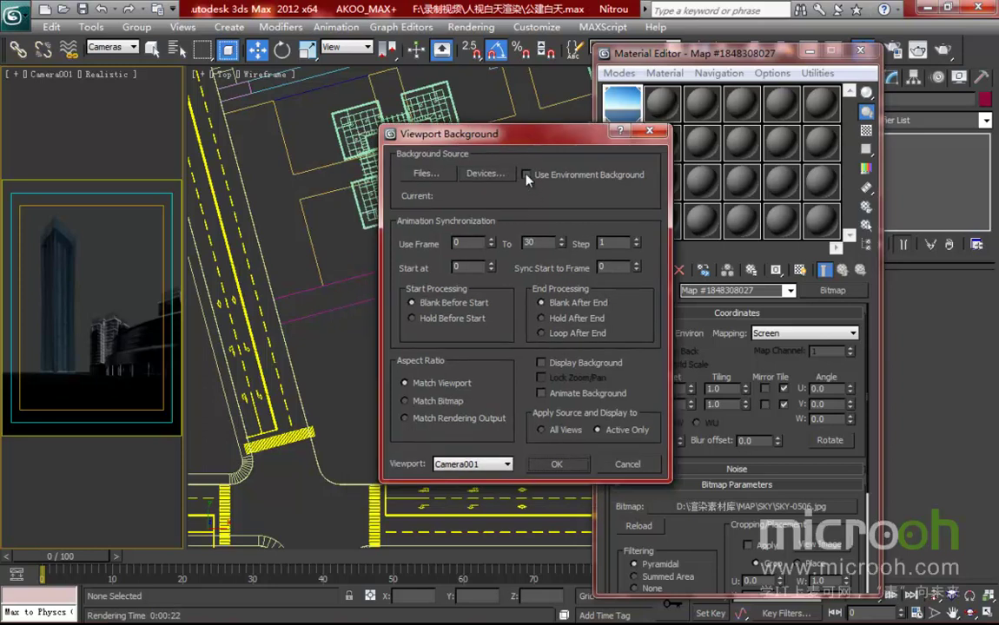
{"action": "left_click", "coordinate": [527, 176]}
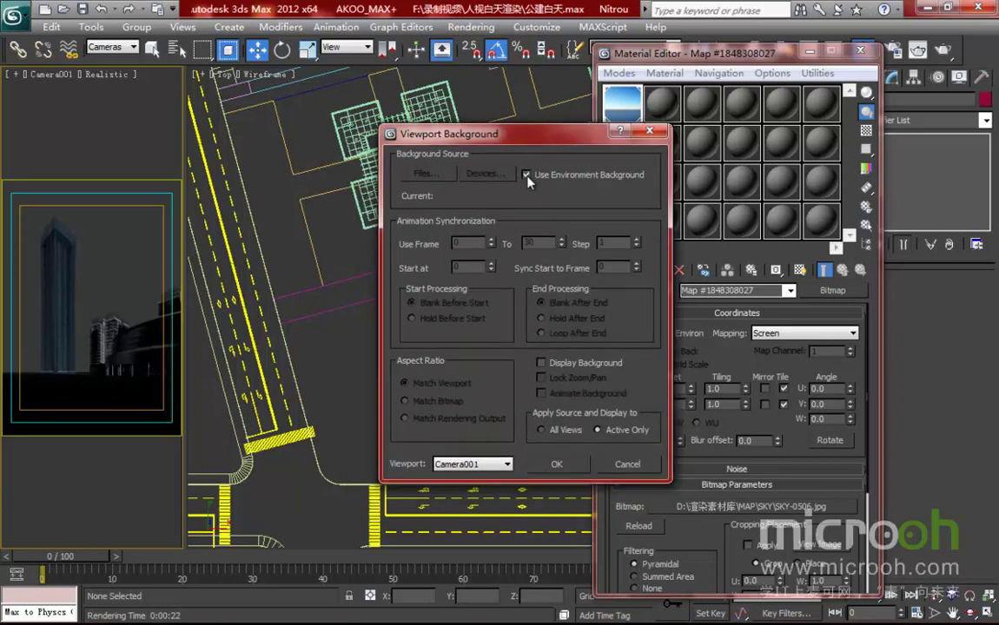
{"action": "left_click", "coordinate": [541, 363]}
{"action": "left_click", "coordinate": [557, 465]}
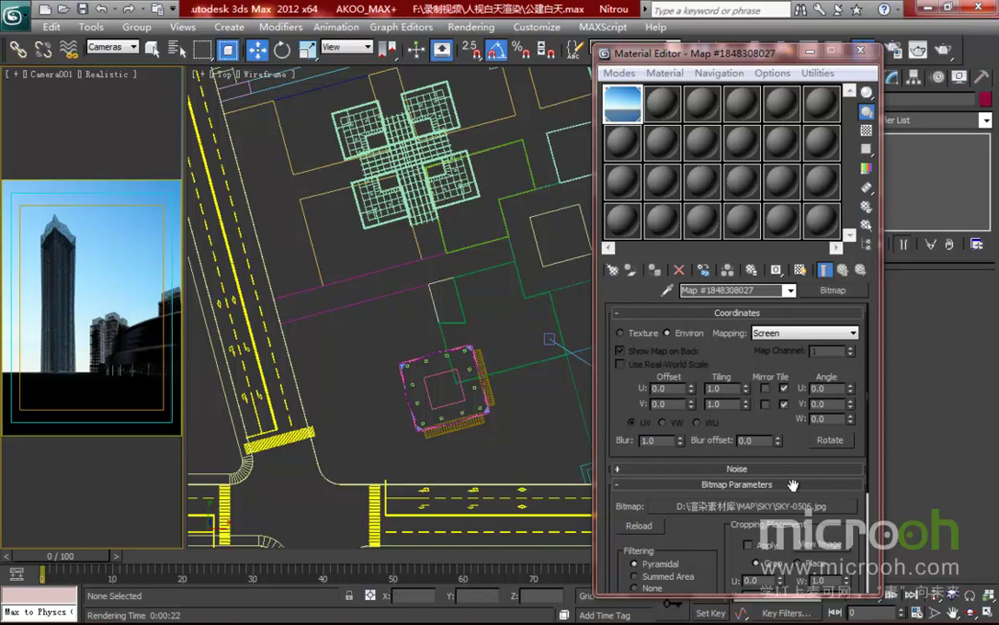
Compare the full SKY-0506 bitmap and its horizon with the camera view, toggling Camera001 between wireframe and realistic shading.
{"action": "left_click", "coordinate": [832, 550]}
{"action": "left_click_drag", "start_coordinate": [525, 127], "coordinate": [475, 116]}
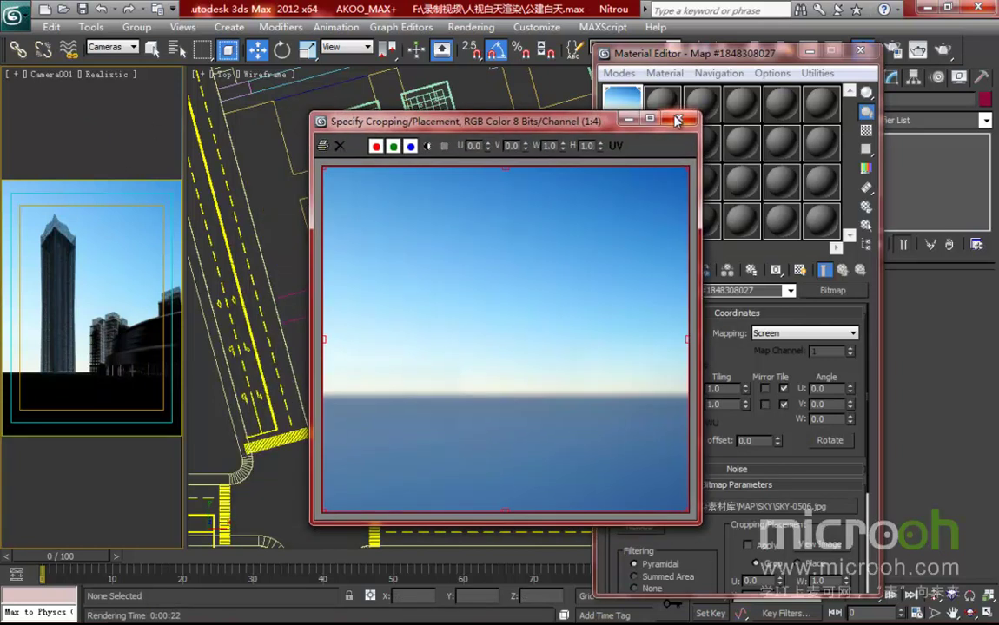
{"action": "left_click", "coordinate": [676, 120]}
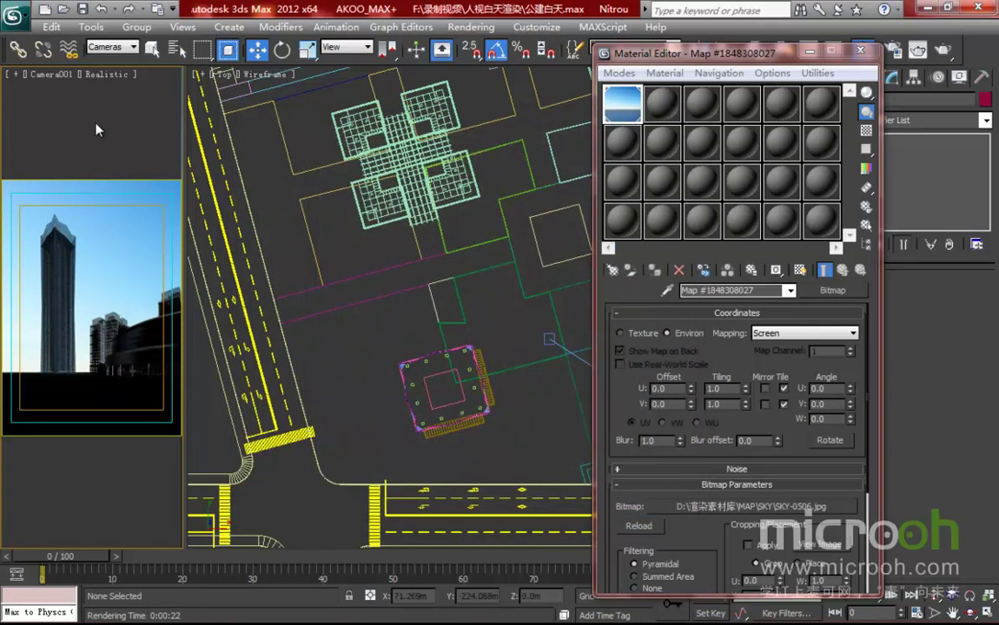
{"action": "key", "text": "F3"}
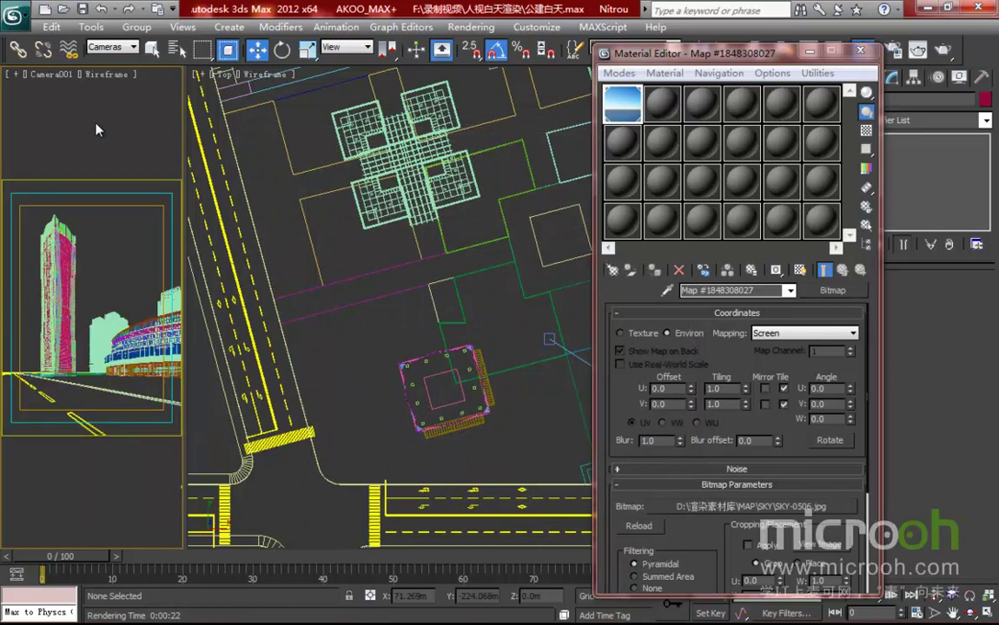
{"action": "key", "text": "F3"}
{"action": "key", "text": "F3"}
{"action": "key", "text": "F3"}
{"action": "key", "text": "F3"}
{"action": "key", "text": "F3"}
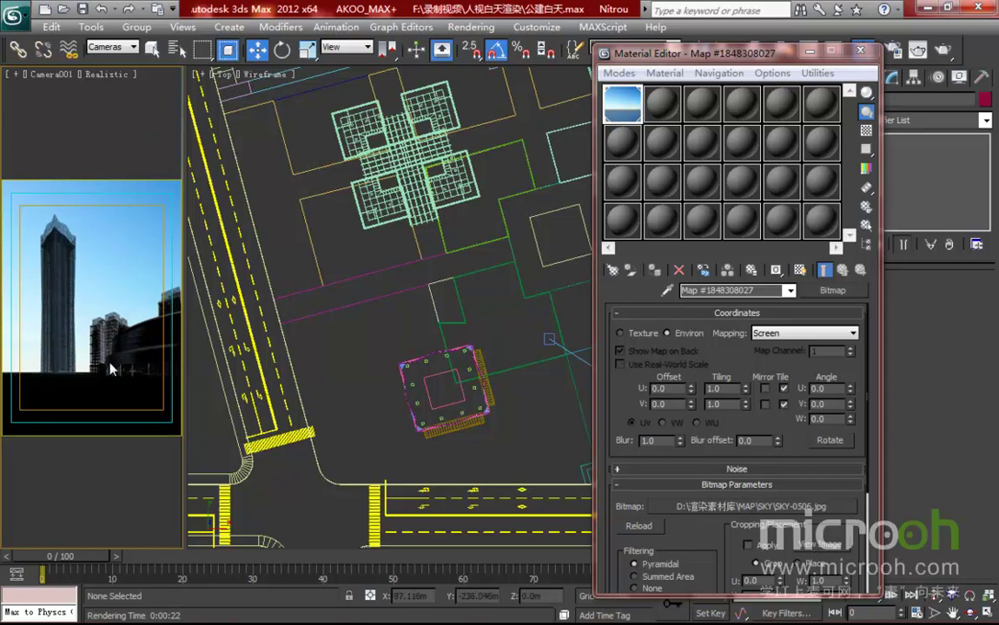
{"action": "left_click", "coordinate": [819, 544]}
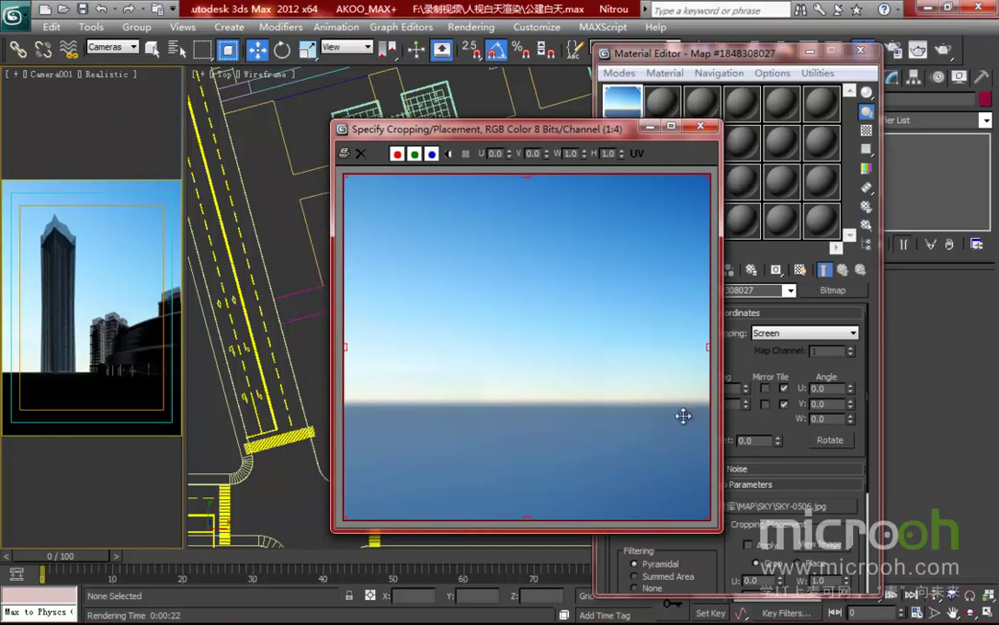
{"action": "left_click_drag", "start_coordinate": [596, 134], "coordinate": [556, 132]}
{"action": "left_click", "coordinate": [641, 125]}
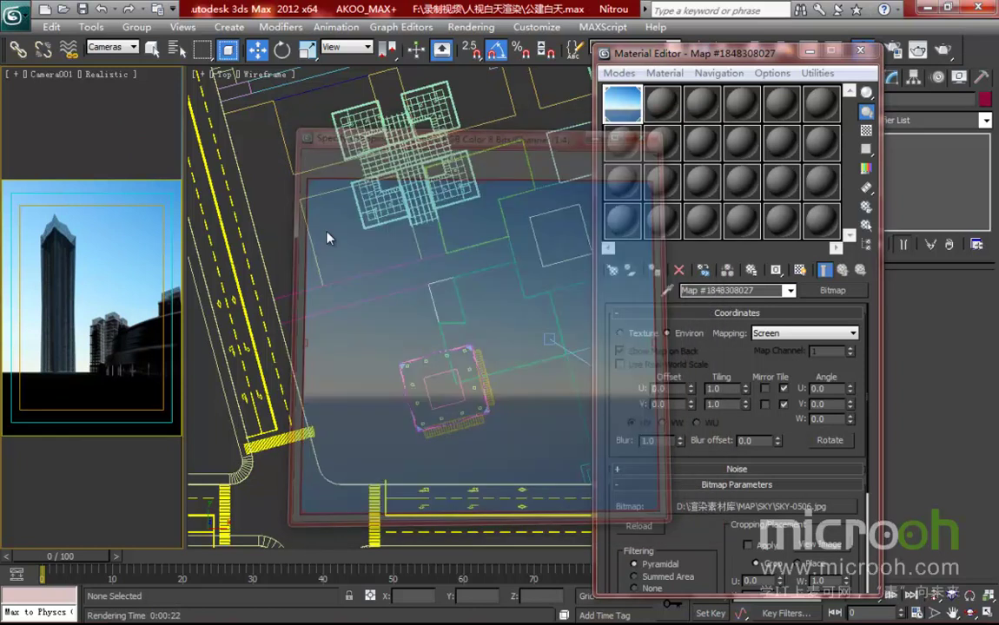
{"action": "left_click", "coordinate": [667, 389]}
{"action": "key", "text": "Tab"}
{"action": "double_click", "coordinate": [666, 390]}
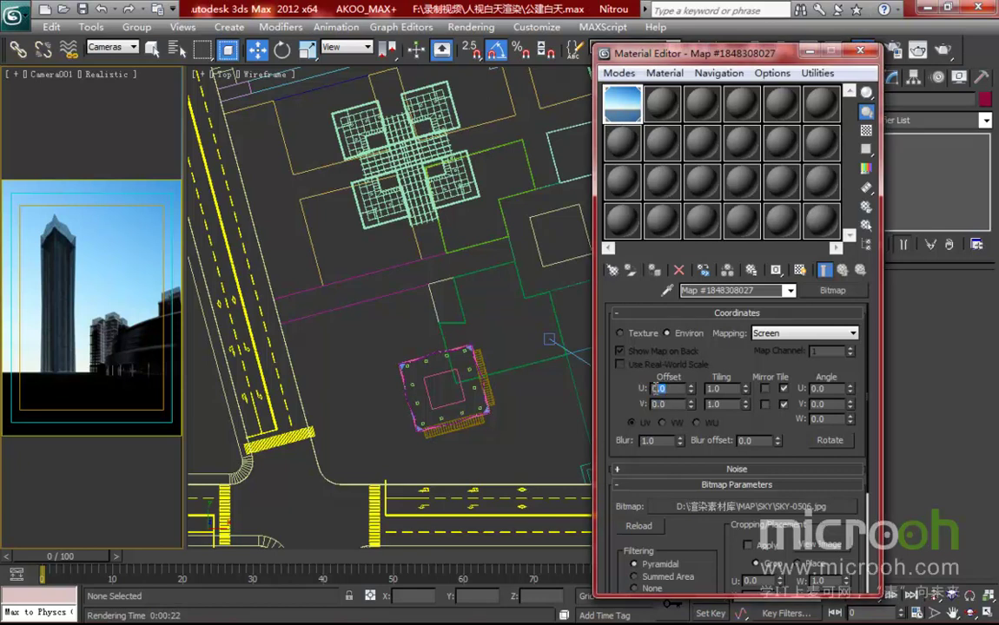
{"action": "type", "text": "3"}
{"action": "key", "text": "Return"}
Enable Apply under the sky bitmap's Cropping/Placement and open its image in the cropping window, moved up clear of the crop settings.
{"action": "scroll", "coordinate": [742, 418], "scroll_direction": "down", "scroll_amount": 2}
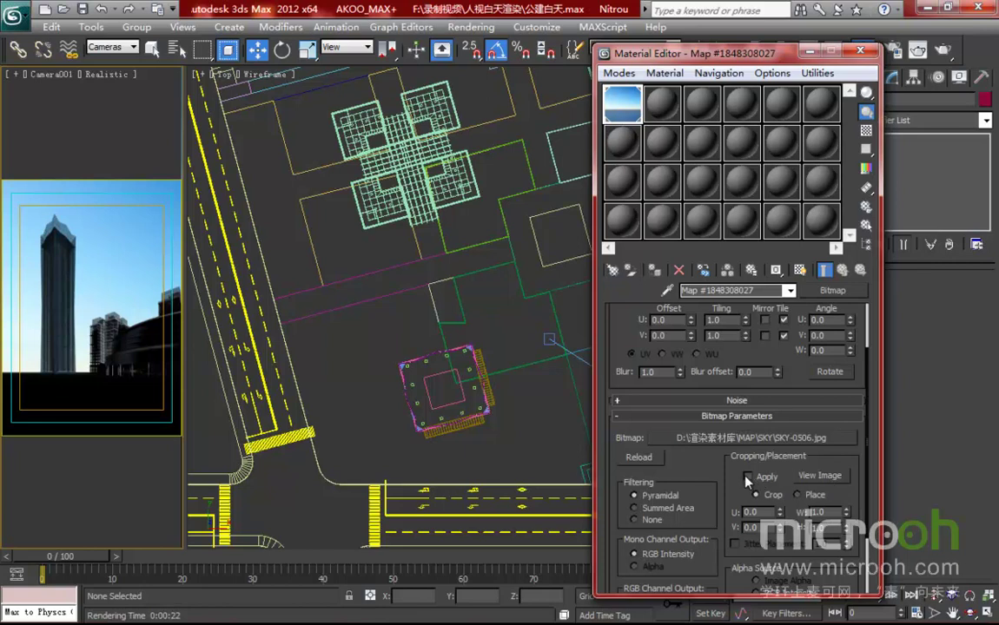
{"action": "left_click", "coordinate": [748, 477]}
{"action": "left_click", "coordinate": [820, 475]}
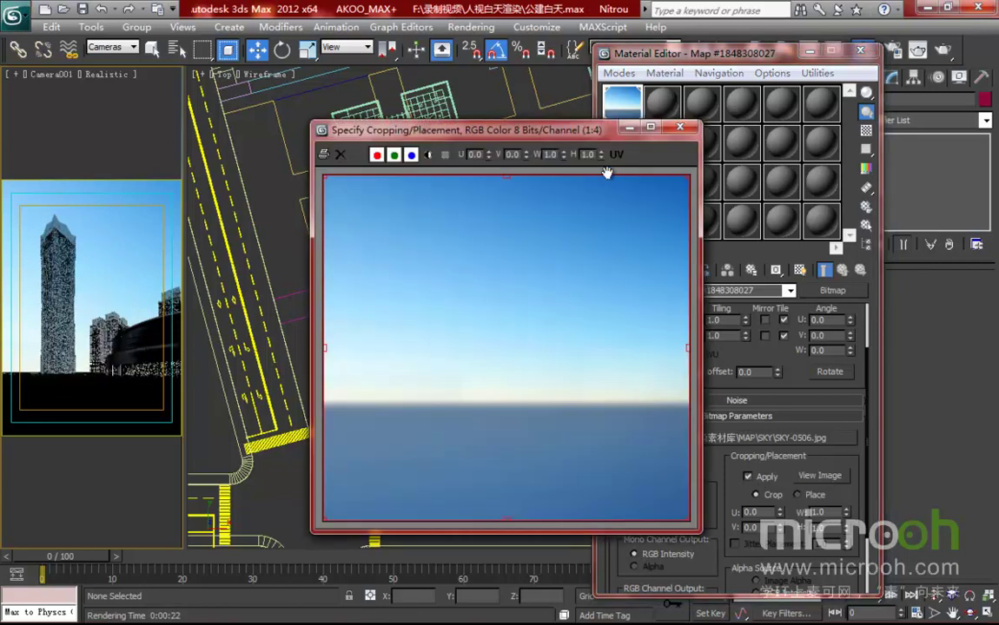
{"action": "left_click_drag", "start_coordinate": [463, 129], "coordinate": [497, 78]}
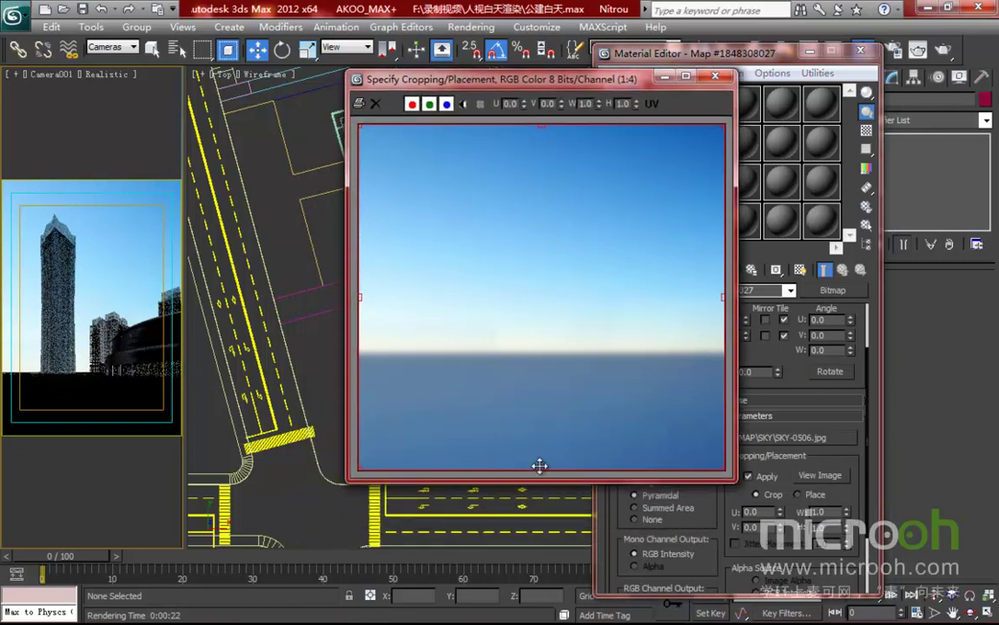
Try raising the crop frame's lower edge, restore it, and lower the upper edge to a V offset of about 0.1.
{"action": "left_click_drag", "start_coordinate": [541, 468], "coordinate": [545, 421]}
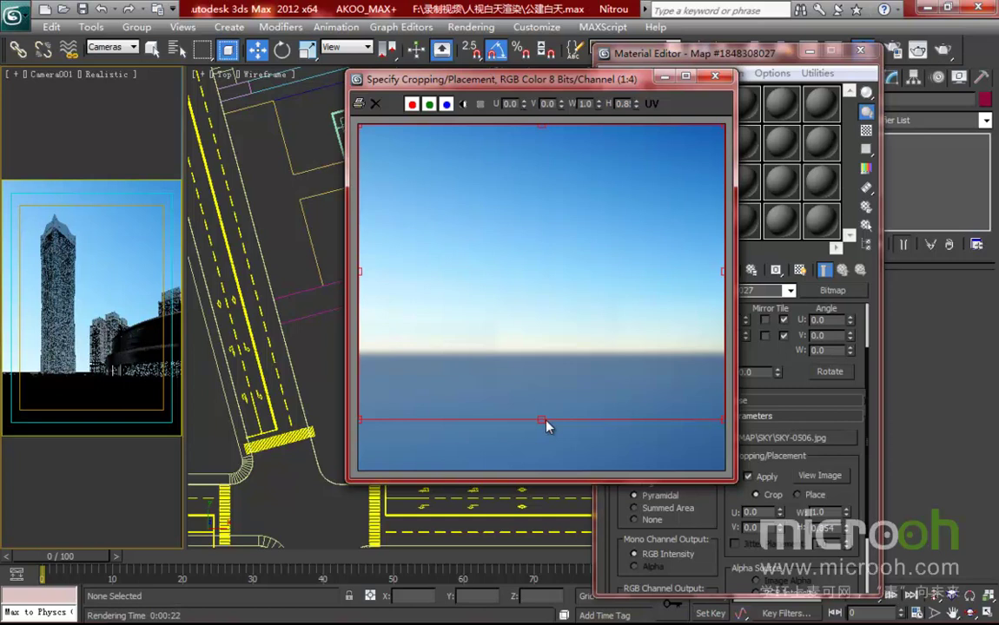
{"action": "left_click_drag", "start_coordinate": [539, 421], "coordinate": [542, 489]}
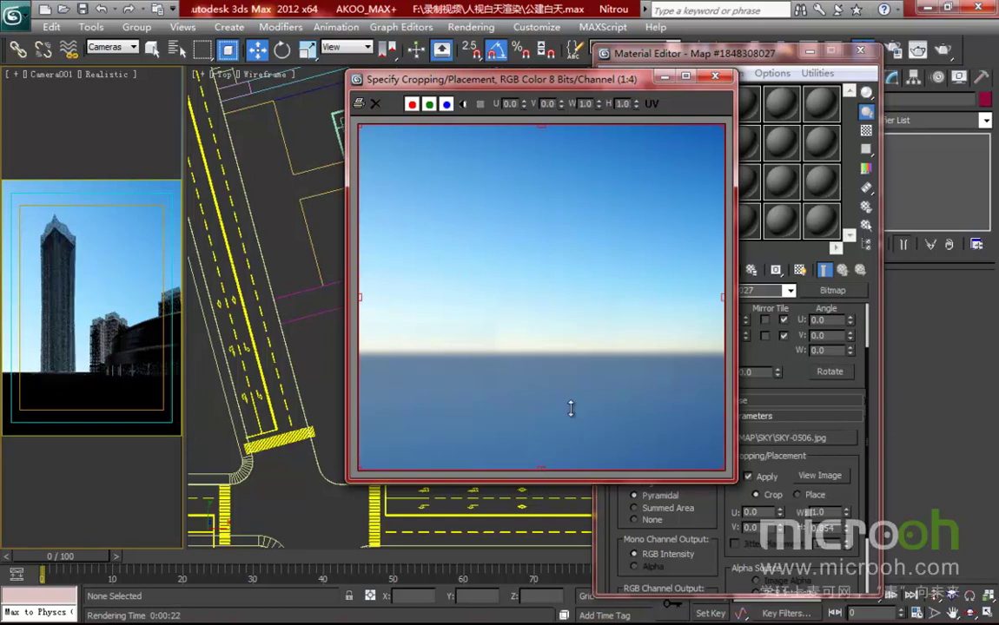
{"action": "left_click_drag", "start_coordinate": [542, 127], "coordinate": [541, 159]}
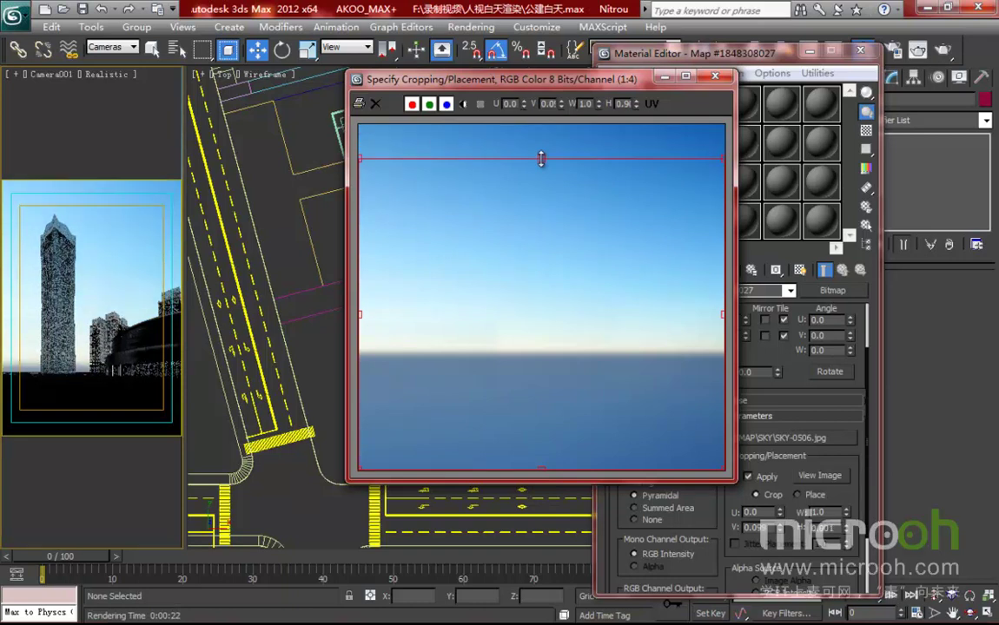
Try the sky crop's upper edge at a V offset of about 0.043, and close the cropping window.
{"action": "left_click_drag", "start_coordinate": [542, 157], "coordinate": [538, 139]}
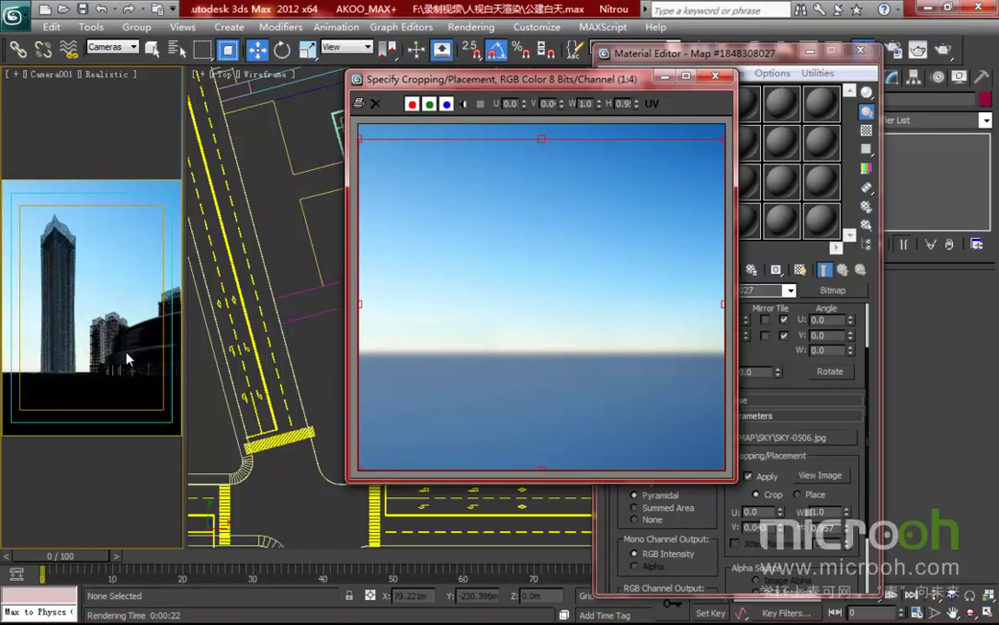
{"action": "left_click_drag", "start_coordinate": [549, 82], "coordinate": [492, 90]}
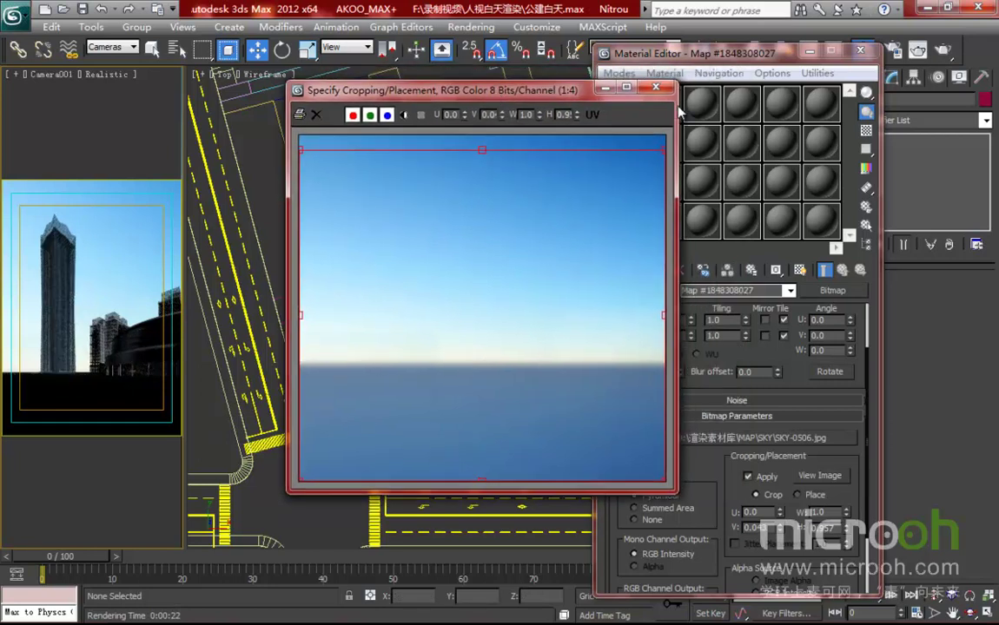
{"action": "left_click", "coordinate": [657, 86]}
{"action": "left_click_drag", "start_coordinate": [720, 55], "coordinate": [683, 52]}
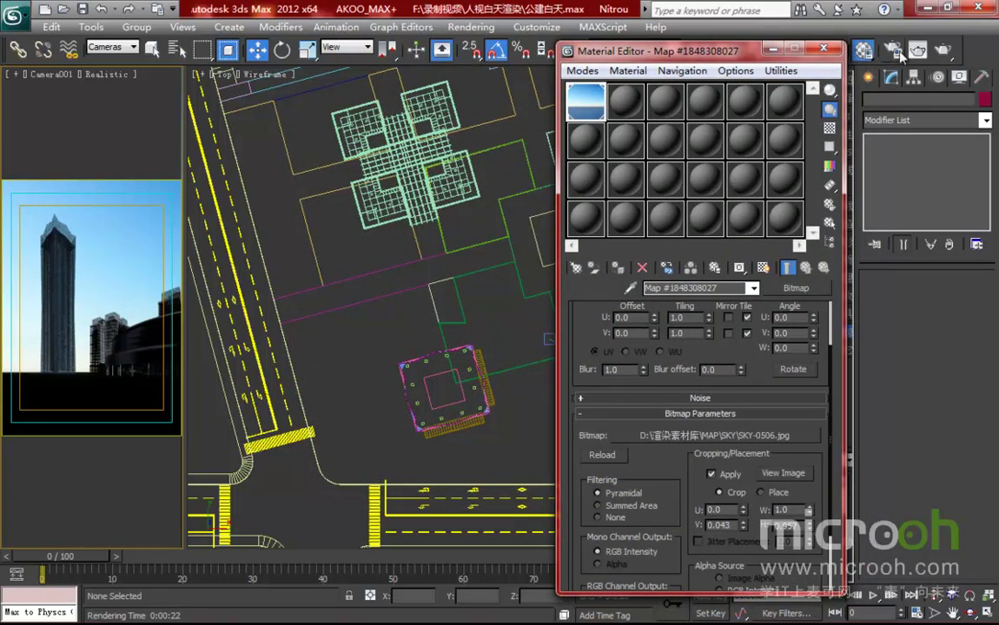
Enable the Override mtl option under V-Ray Global switches in the render setup.
{"action": "left_click_drag", "start_coordinate": [710, 54], "coordinate": [725, 78]}
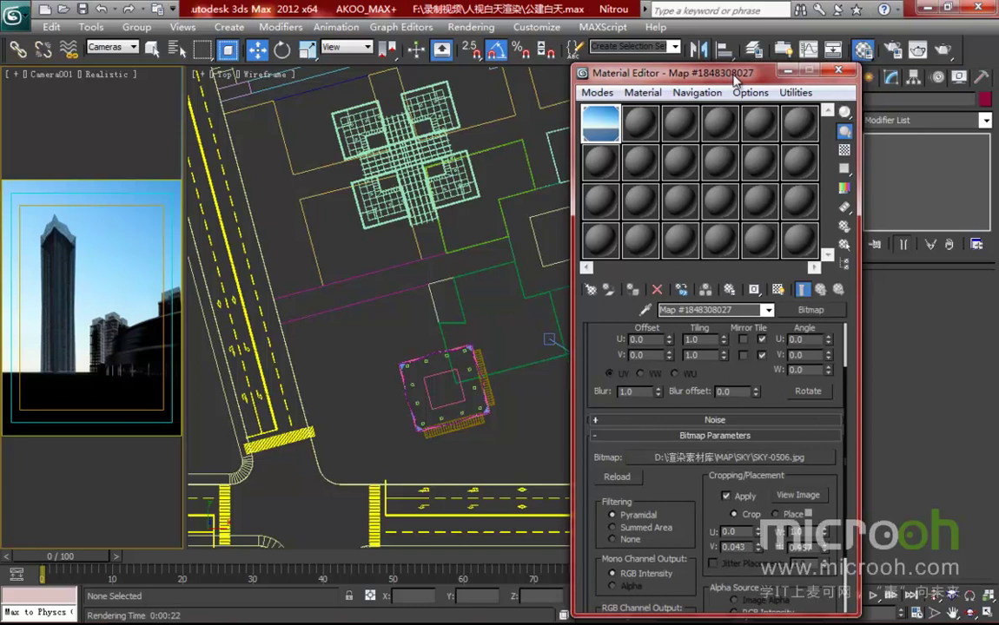
{"action": "left_click", "coordinate": [893, 52]}
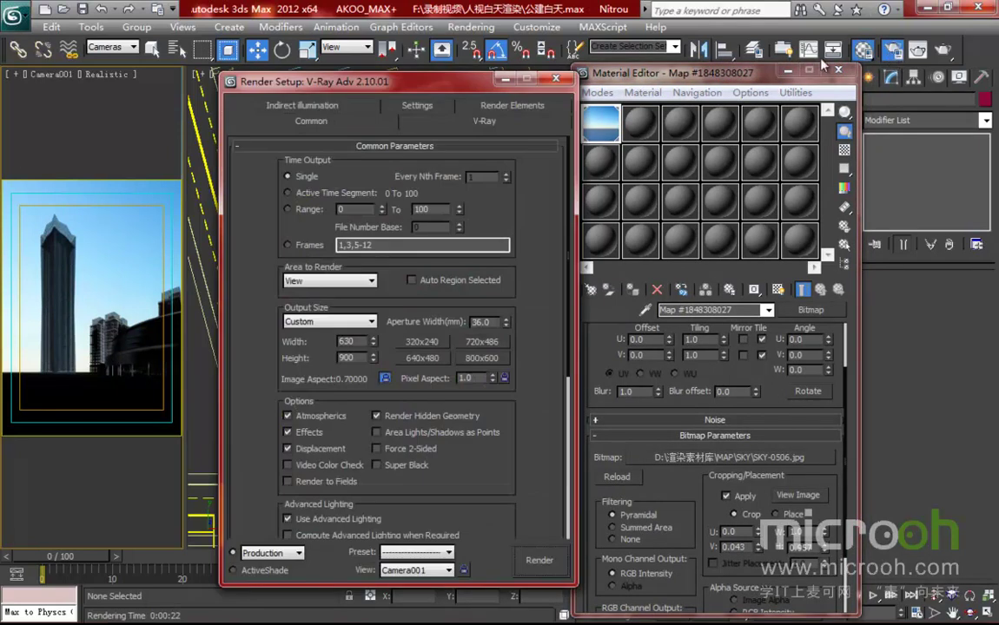
{"action": "left_click", "coordinate": [428, 126]}
{"action": "left_click", "coordinate": [390, 192]}
{"action": "left_click", "coordinate": [390, 193]}
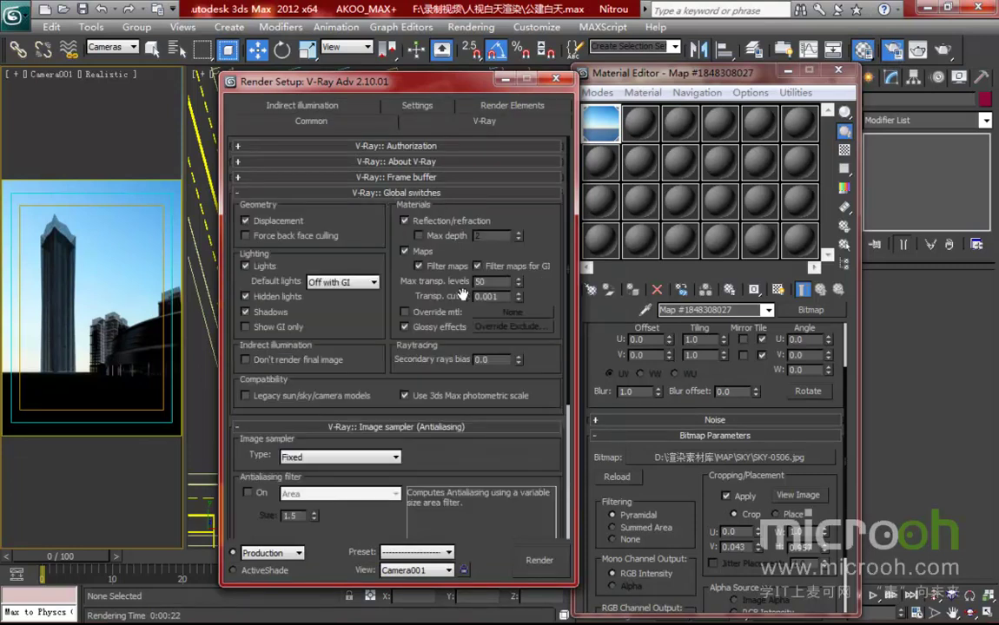
{"action": "left_click", "coordinate": [404, 313]}
Assign the 02 - Default material as an instance for the override, replacing the scene material of the same name.
{"action": "left_click", "coordinate": [643, 125]}
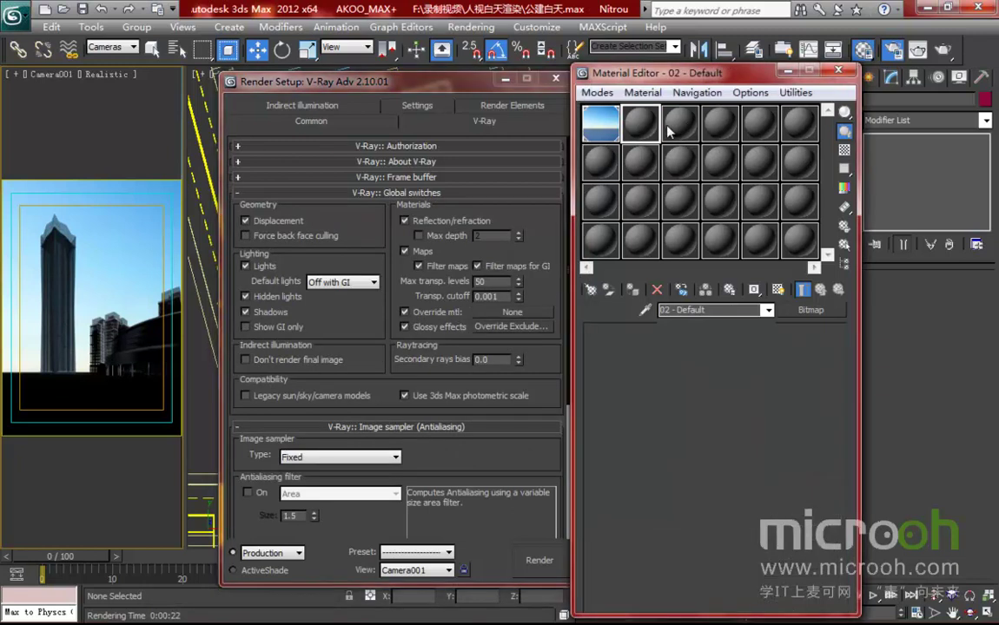
{"action": "left_click_drag", "start_coordinate": [609, 213], "coordinate": [517, 321]}
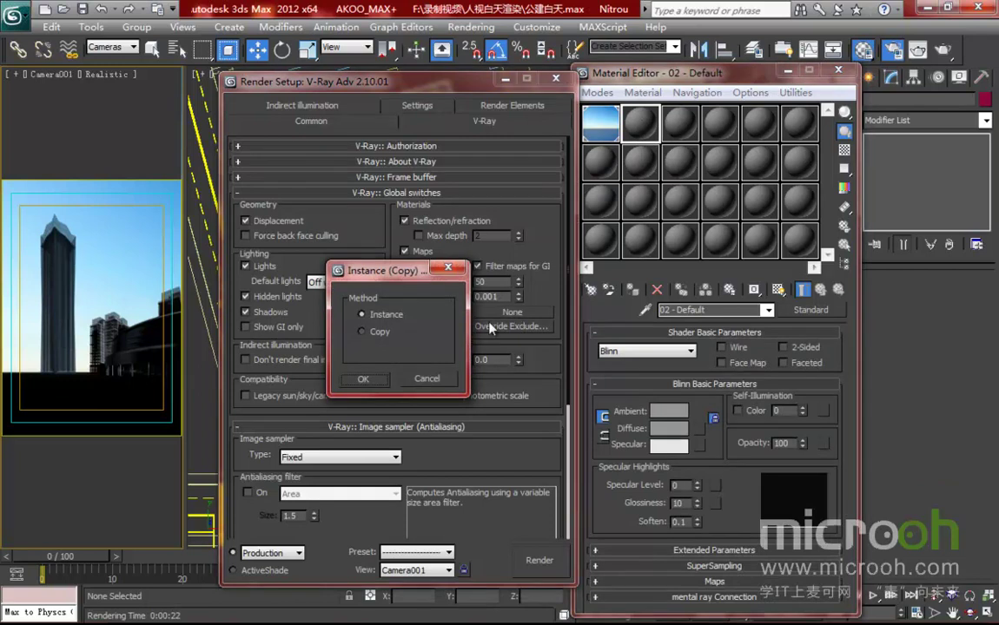
{"action": "left_click", "coordinate": [369, 381]}
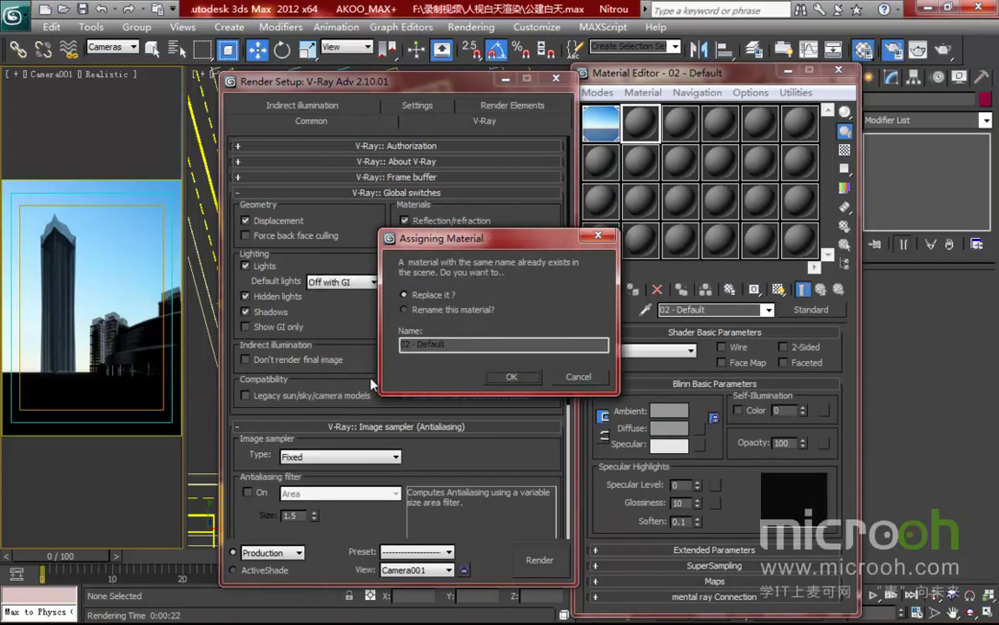
{"action": "left_click", "coordinate": [512, 377]}
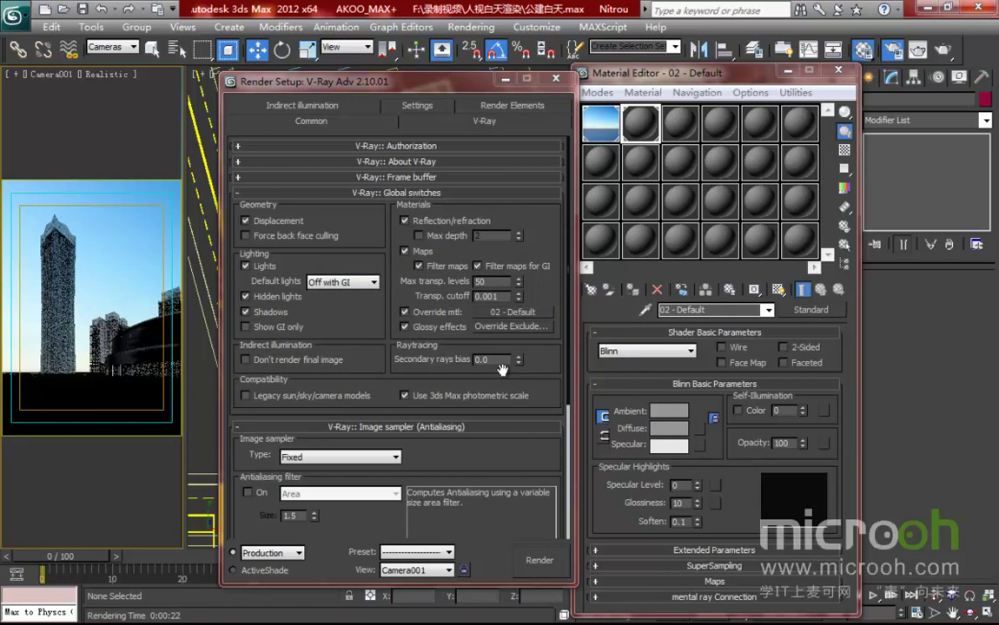
Test-render the Camera001 view to check the horizon behind the override-material buildings, and close the rendered frame.
{"action": "left_click", "coordinate": [536, 564]}
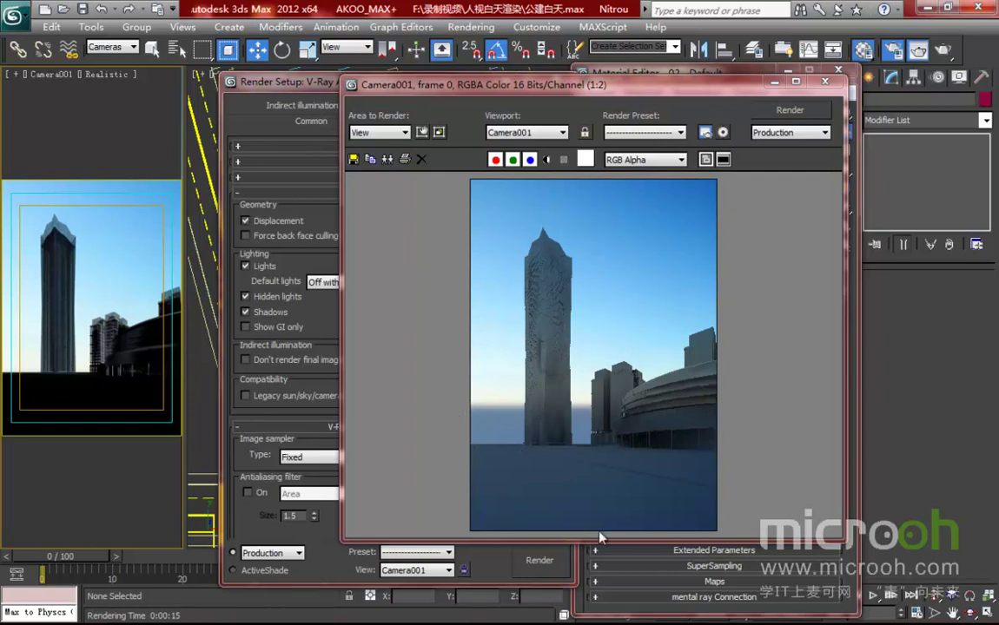
{"action": "left_click_drag", "start_coordinate": [742, 94], "coordinate": [660, 92]}
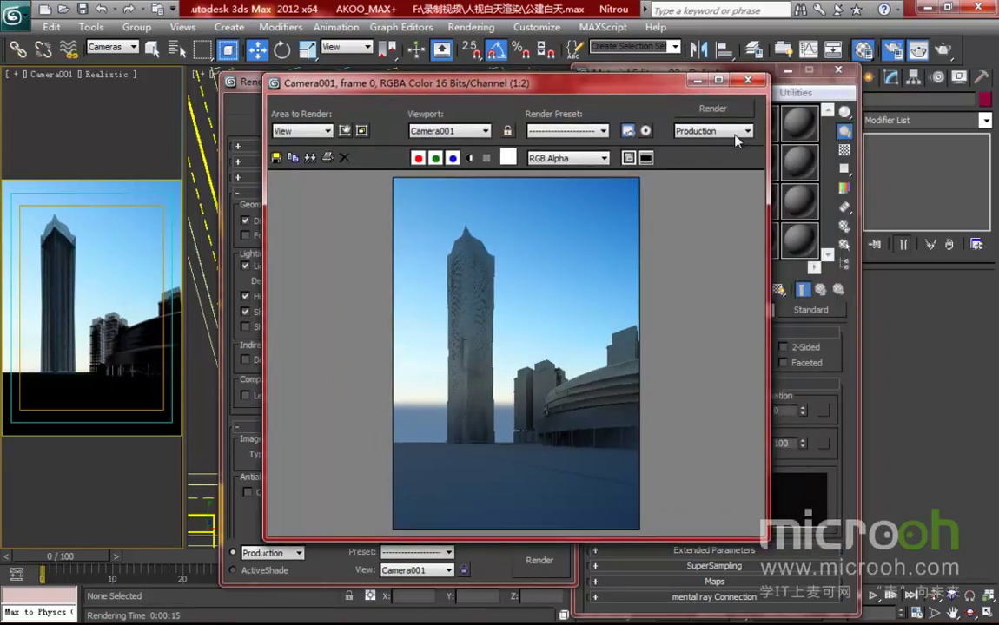
{"action": "left_click", "coordinate": [748, 80]}
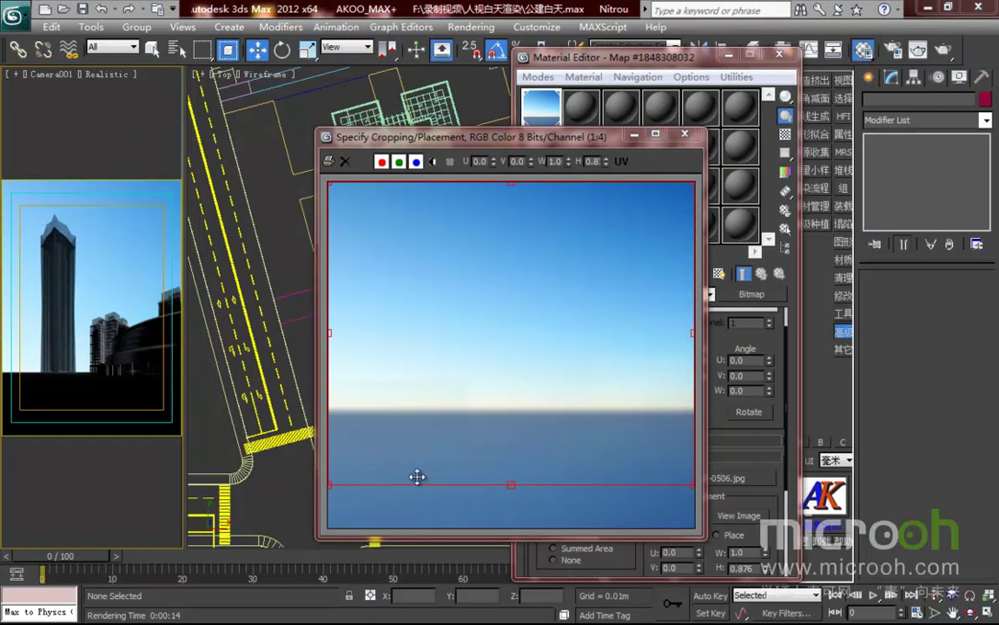
Test-render Camera001 with the revised sky crop, and dismiss the cropping, render and Material Editor windows.
{"action": "left_click", "coordinate": [684, 133]}
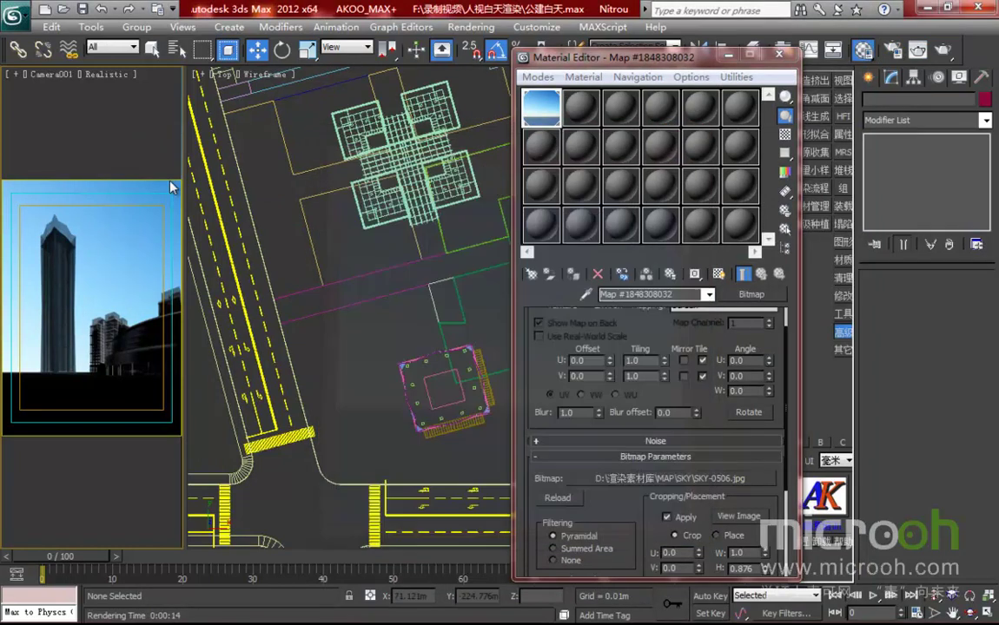
{"action": "left_click", "coordinate": [847, 45]}
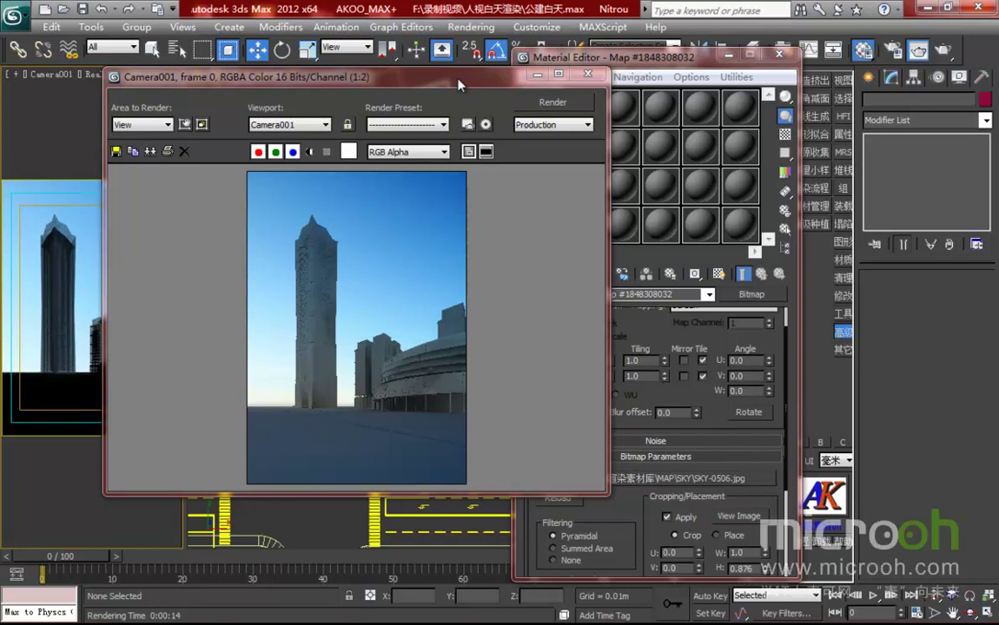
{"action": "left_click_drag", "start_coordinate": [458, 84], "coordinate": [501, 101]}
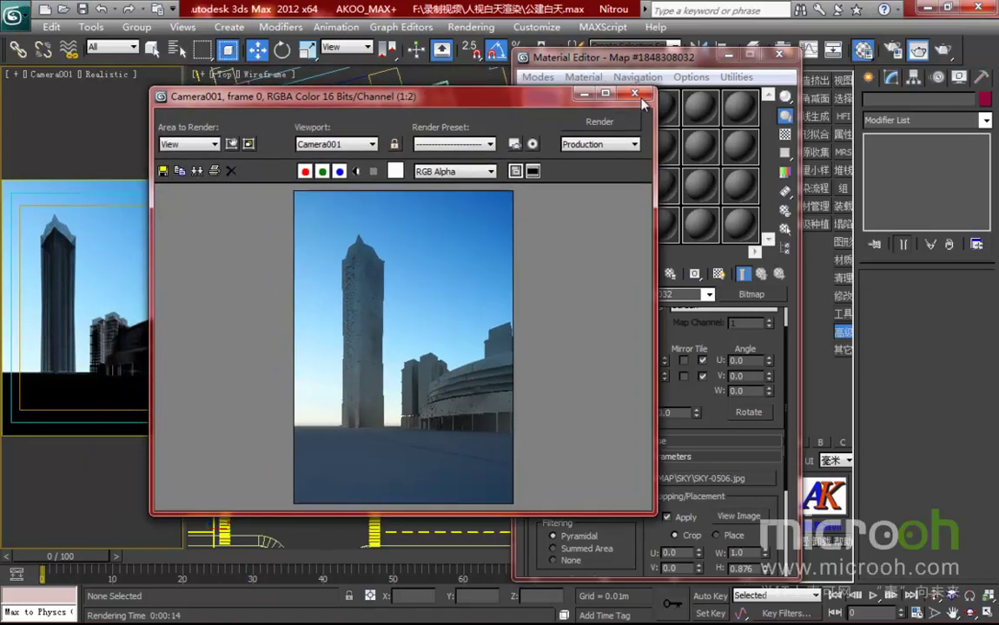
{"action": "left_click", "coordinate": [630, 92]}
{"action": "left_click_drag", "start_coordinate": [683, 64], "coordinate": [665, 60]}
{"action": "left_click", "coordinate": [761, 51]}
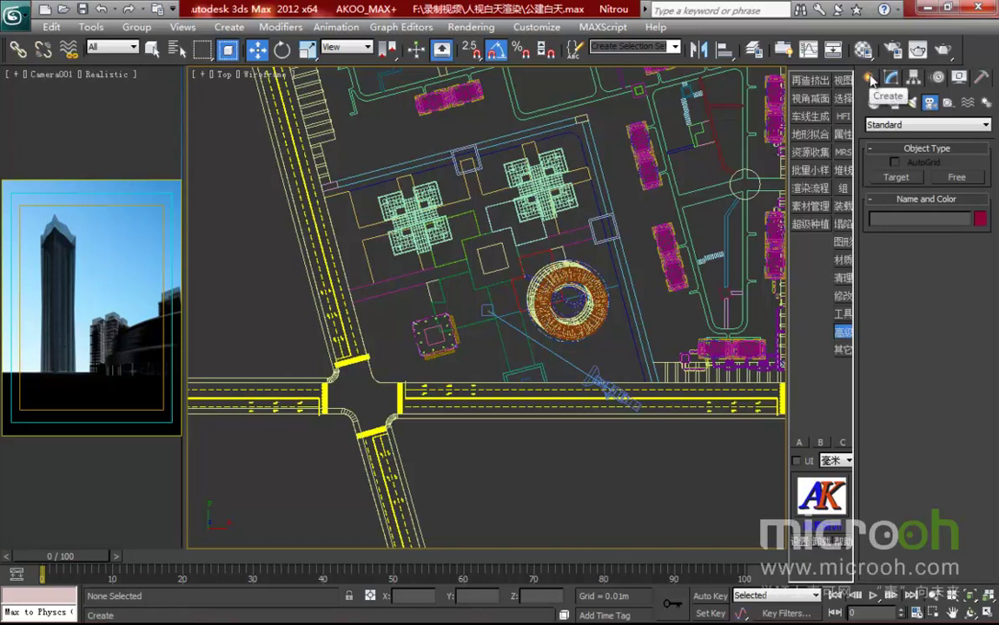
Activate the Target Direct light tool from the Standard light category.
{"action": "left_click", "coordinate": [912, 104]}
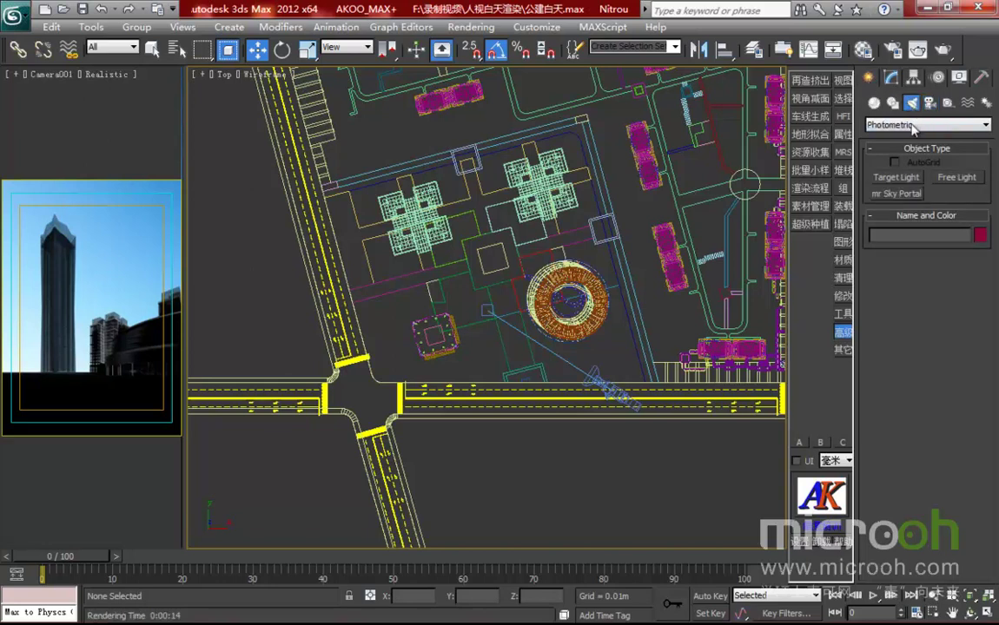
{"action": "left_click", "coordinate": [912, 125]}
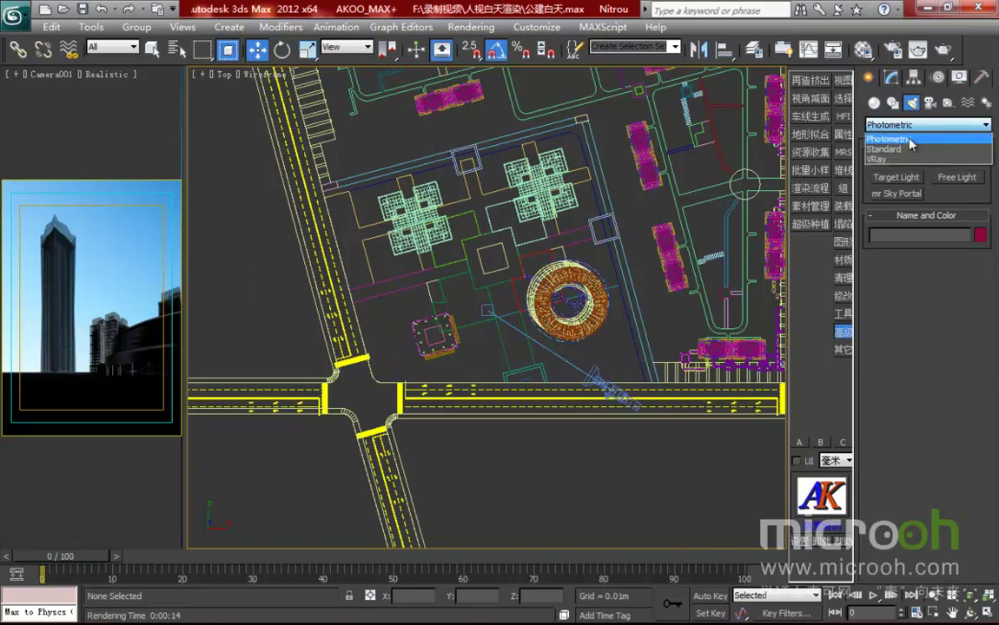
{"action": "left_click", "coordinate": [908, 144]}
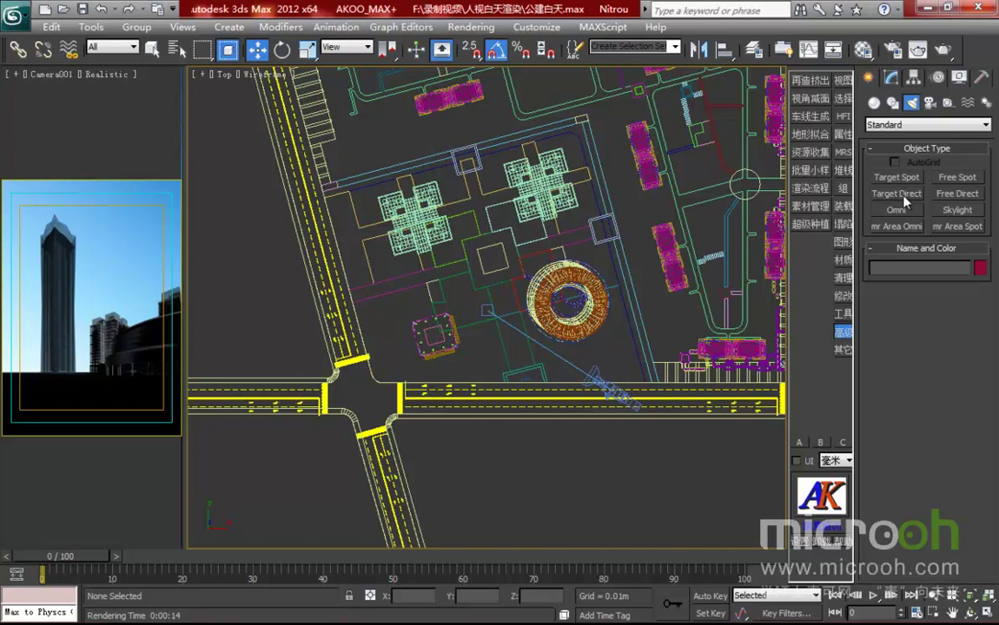
{"action": "left_click", "coordinate": [904, 197]}
Try Target Direct lights from the site's southeast and northwest, aimed beside the square tower, and discard each one.
{"action": "middle_click_drag", "start_coordinate": [528, 446], "coordinate": [535, 289]}
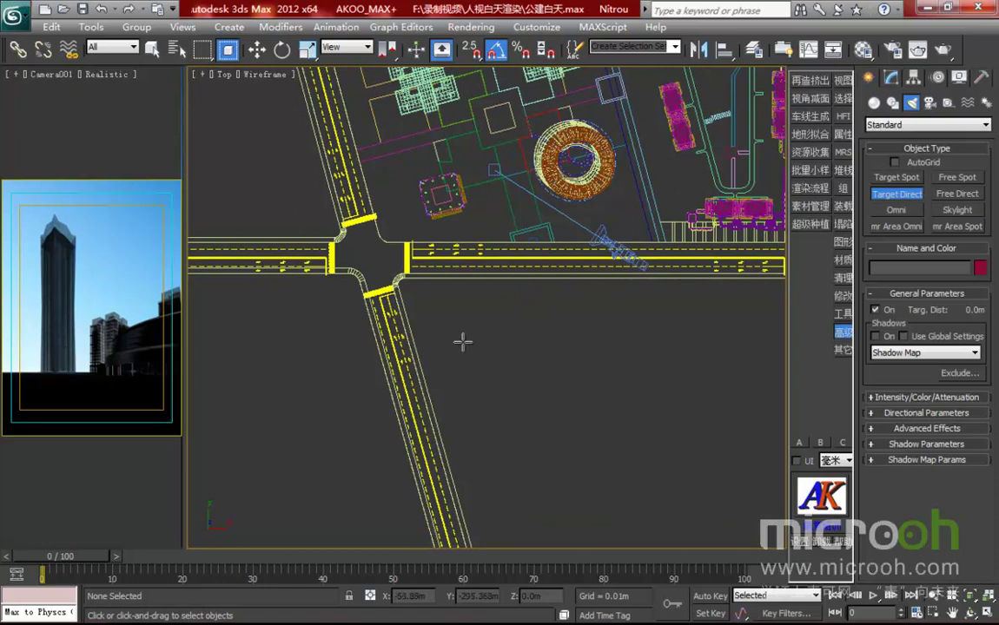
{"action": "middle_click_drag", "start_coordinate": [542, 295], "coordinate": [520, 446]}
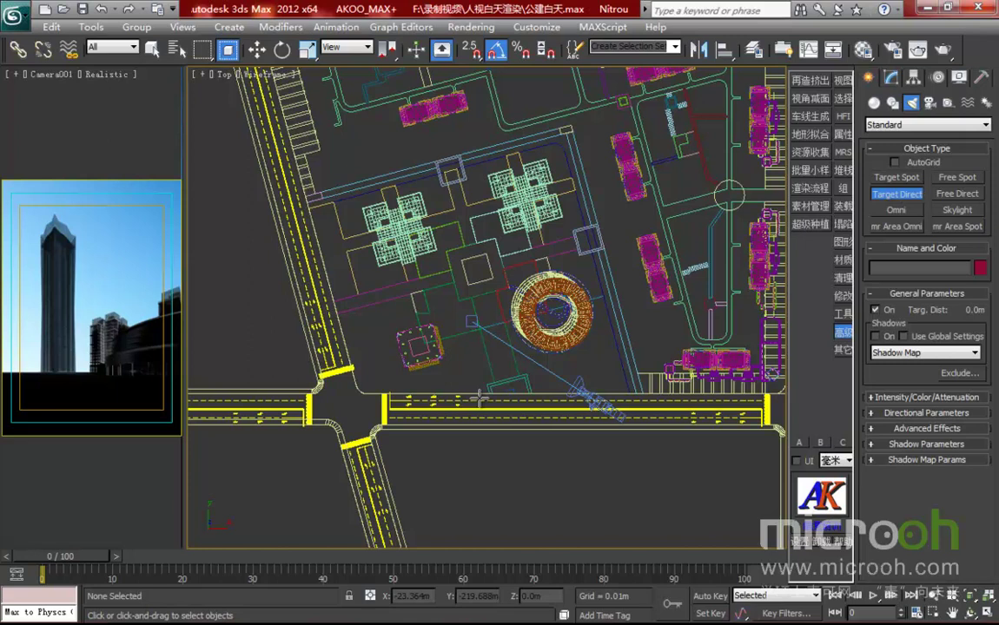
{"action": "mouse_move", "coordinate": [479, 400]}
{"action": "middle_mouse_down"}
{"action": "mouse_move", "coordinate": [482, 410]}
{"action": "mouse_move", "coordinate": [490, 385]}
{"action": "middle_mouse_up"}
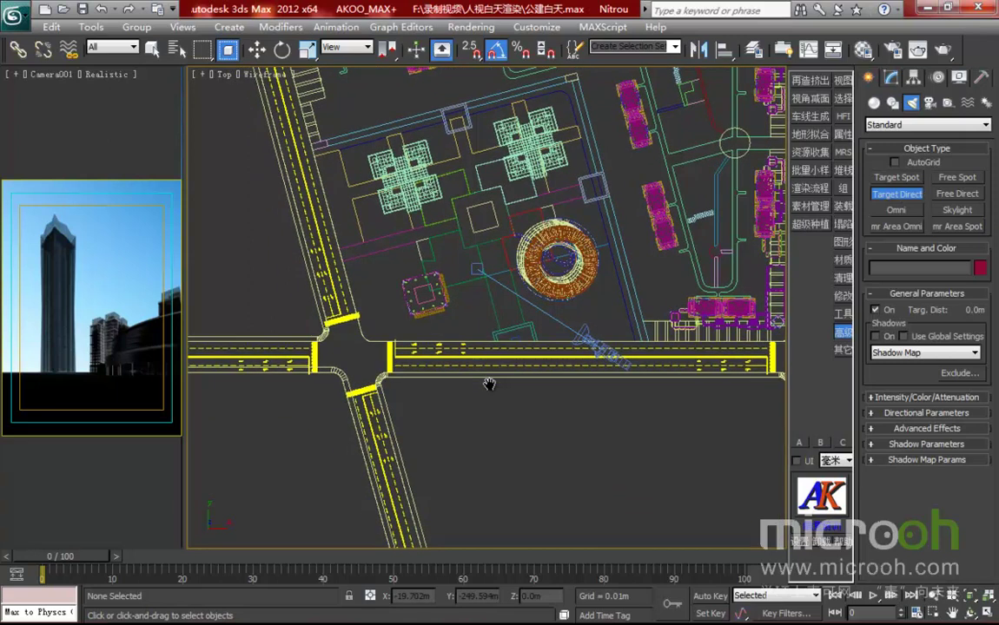
{"action": "middle_click_drag", "start_coordinate": [434, 429], "coordinate": [446, 384]}
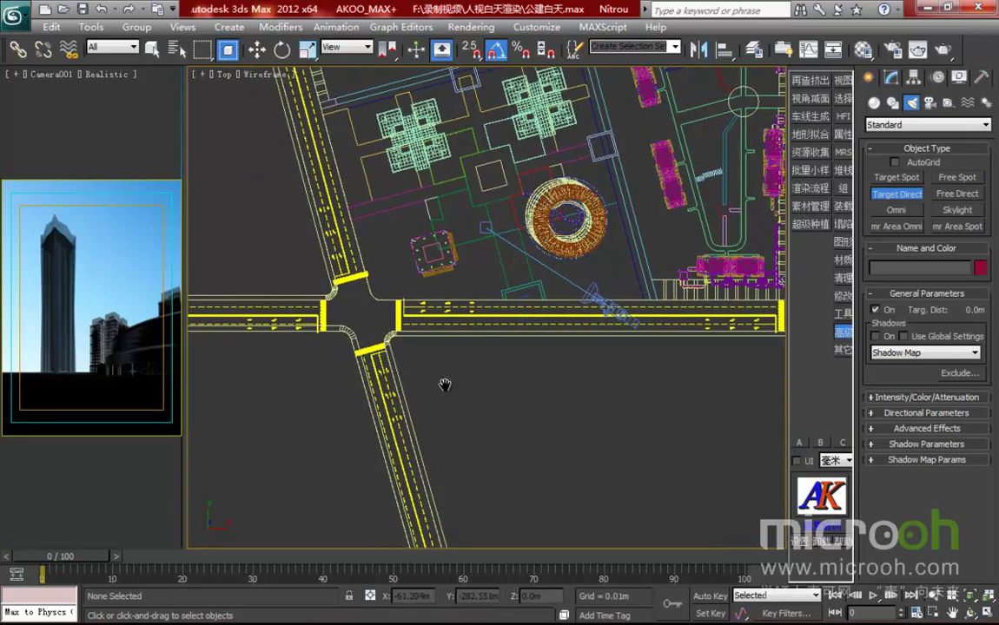
{"action": "left_click_drag", "start_coordinate": [773, 458], "coordinate": [476, 254]}
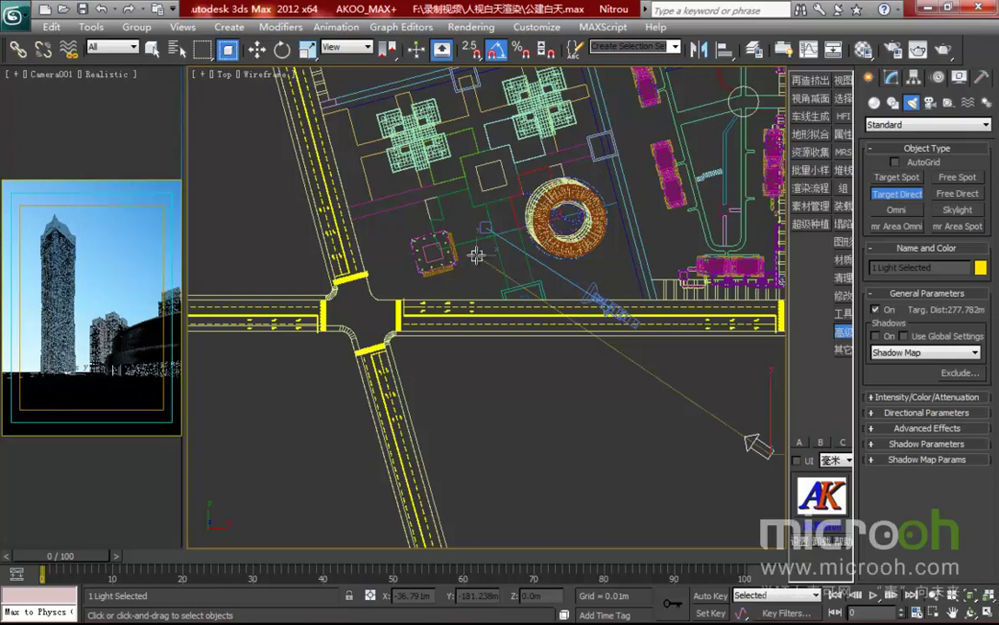
{"action": "left_click_drag", "start_coordinate": [476, 254], "coordinate": [476, 255]}
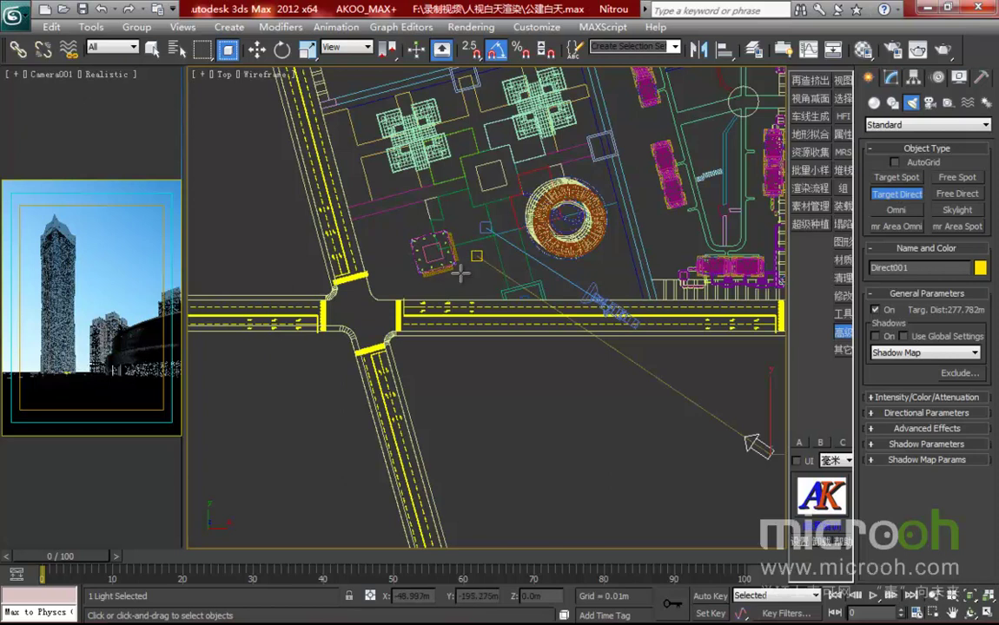
{"action": "left_click", "coordinate": [461, 274]}
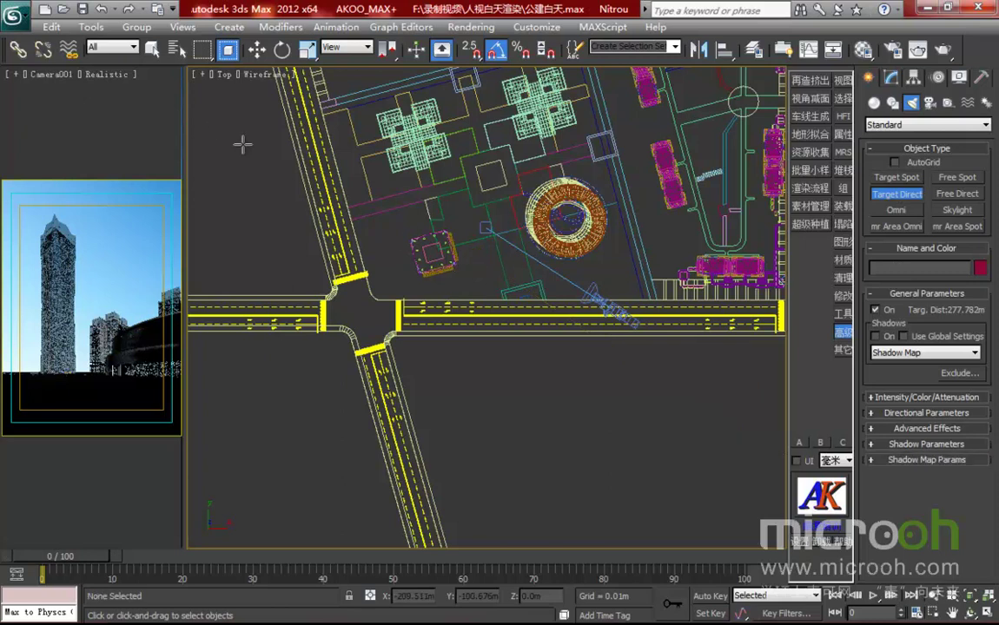
{"action": "left_click_drag", "start_coordinate": [205, 119], "coordinate": [458, 247]}
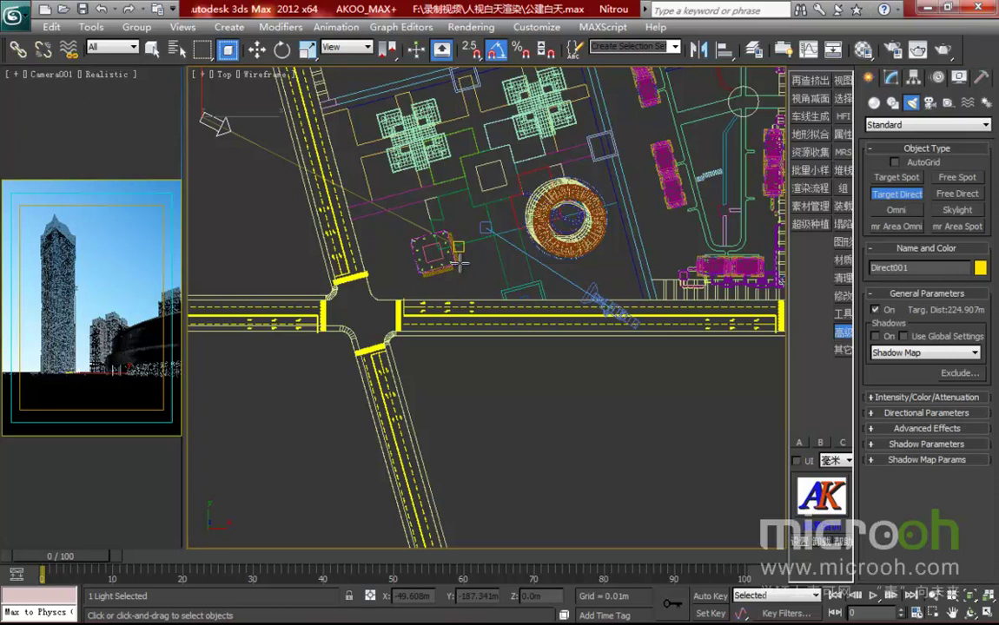
{"action": "left_click", "coordinate": [462, 264]}
Place a Target Direct light southwest of the crossroads in the plan, aimed just east of the square tower, about 381 m away.
{"action": "middle_click_drag", "start_coordinate": [531, 397], "coordinate": [545, 456]}
{"action": "scroll", "coordinate": [545, 456], "scroll_direction": "down", "scroll_amount": 2}
{"action": "middle_click_drag", "start_coordinate": [527, 408], "coordinate": [517, 418]}
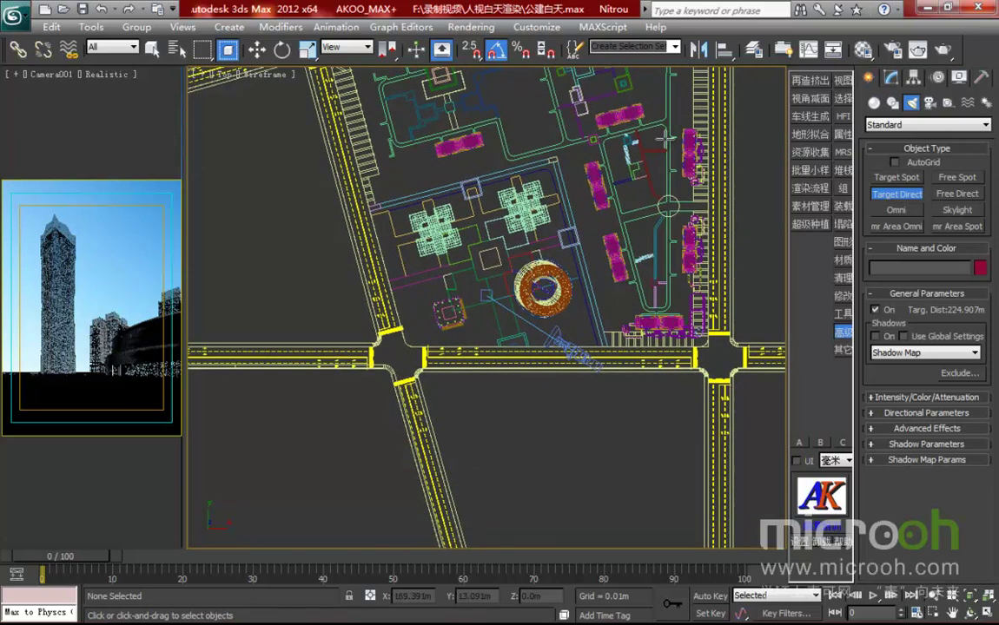
{"action": "middle_click_drag", "start_coordinate": [394, 408], "coordinate": [389, 362]}
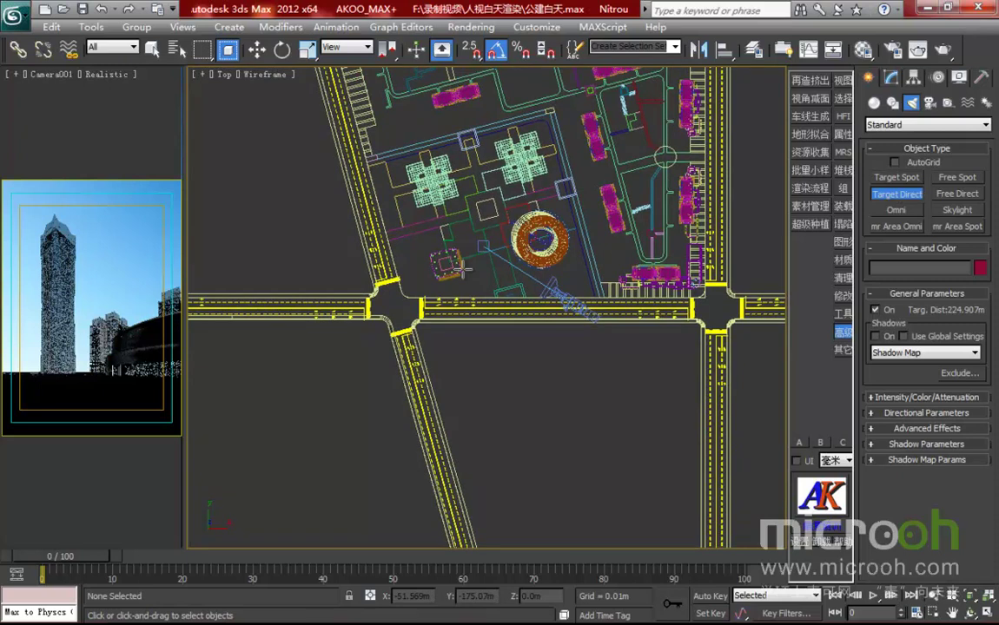
{"action": "middle_click_drag", "start_coordinate": [522, 368], "coordinate": [519, 375]}
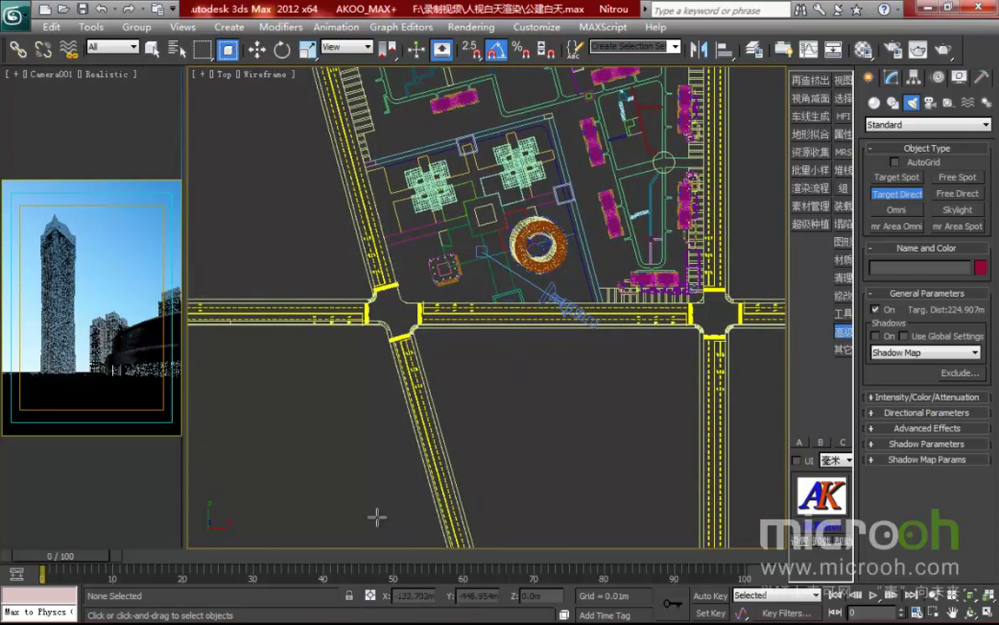
{"action": "middle_click_drag", "start_coordinate": [390, 503], "coordinate": [405, 378]}
{"action": "left_click_drag", "start_coordinate": [385, 480], "coordinate": [479, 166]}
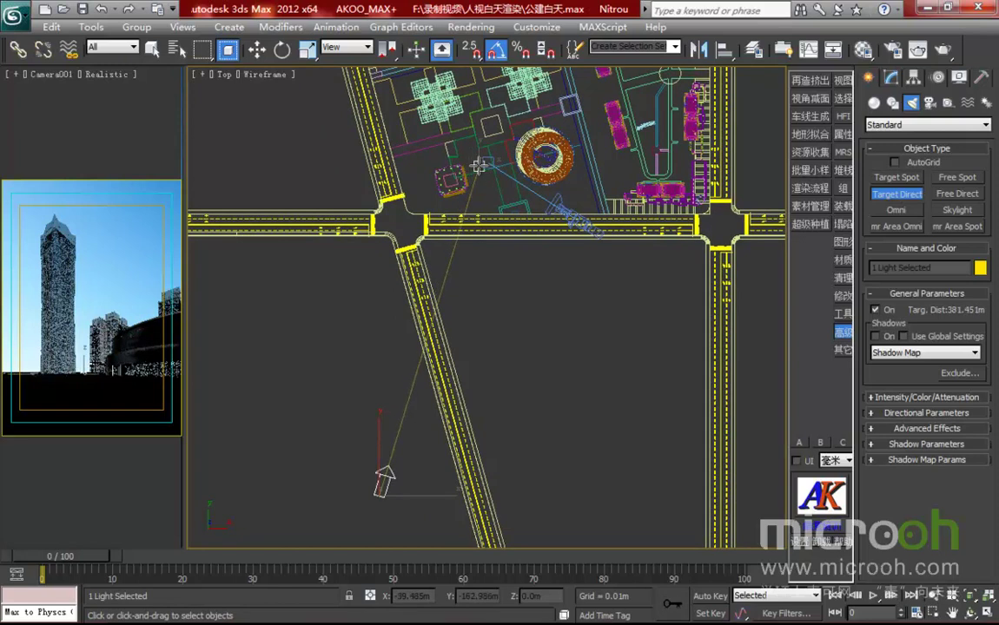
{"action": "middle_click_drag", "start_coordinate": [518, 306], "coordinate": [513, 334]}
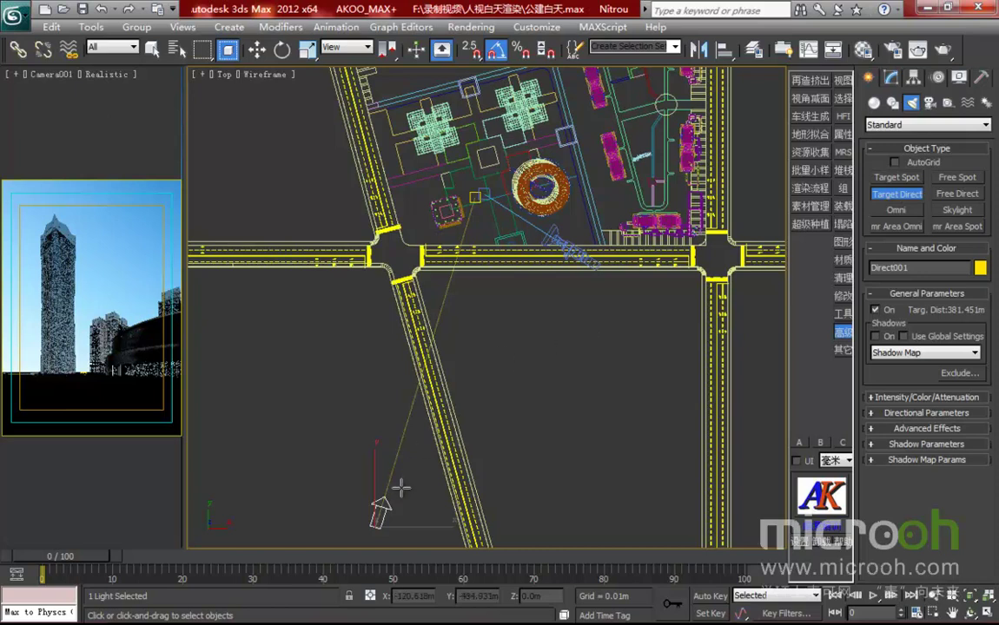
{"action": "middle_click_drag", "start_coordinate": [448, 371], "coordinate": [452, 392]}
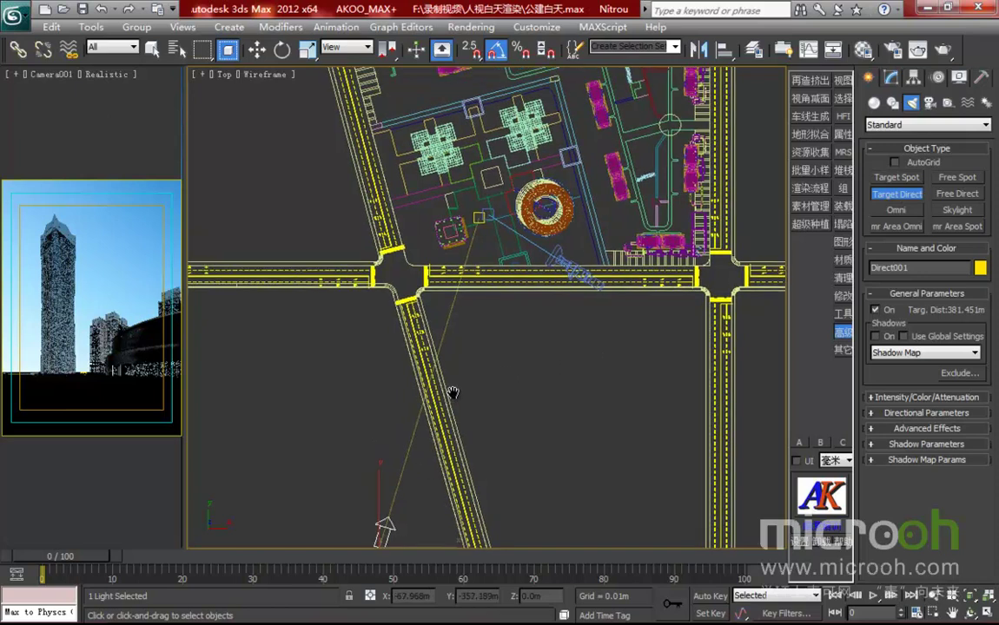
Raise the direct light to about 130 m above the ground in the Front view, keeping its target at ground level.
{"action": "key", "text": "f"}
{"action": "scroll", "coordinate": [453, 394], "scroll_direction": "up", "scroll_amount": 3}
{"action": "scroll", "coordinate": [407, 355], "scroll_direction": "down", "scroll_amount": 2}
{"action": "scroll", "coordinate": [407, 356], "scroll_direction": "up", "scroll_amount": 2}
{"action": "middle_click_drag", "start_coordinate": [408, 353], "coordinate": [319, 478]}
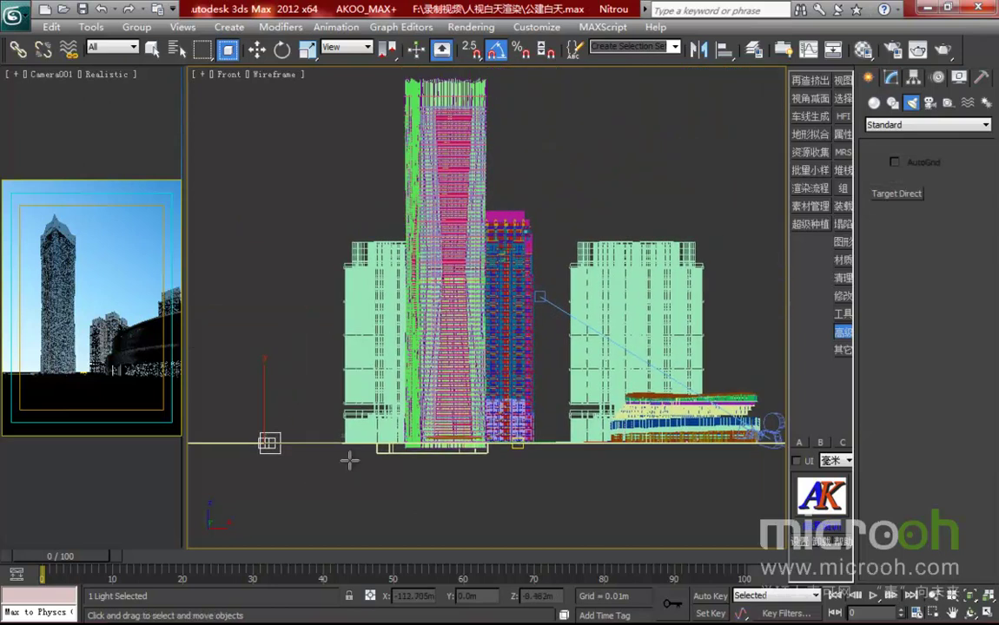
{"action": "key", "text": "w"}
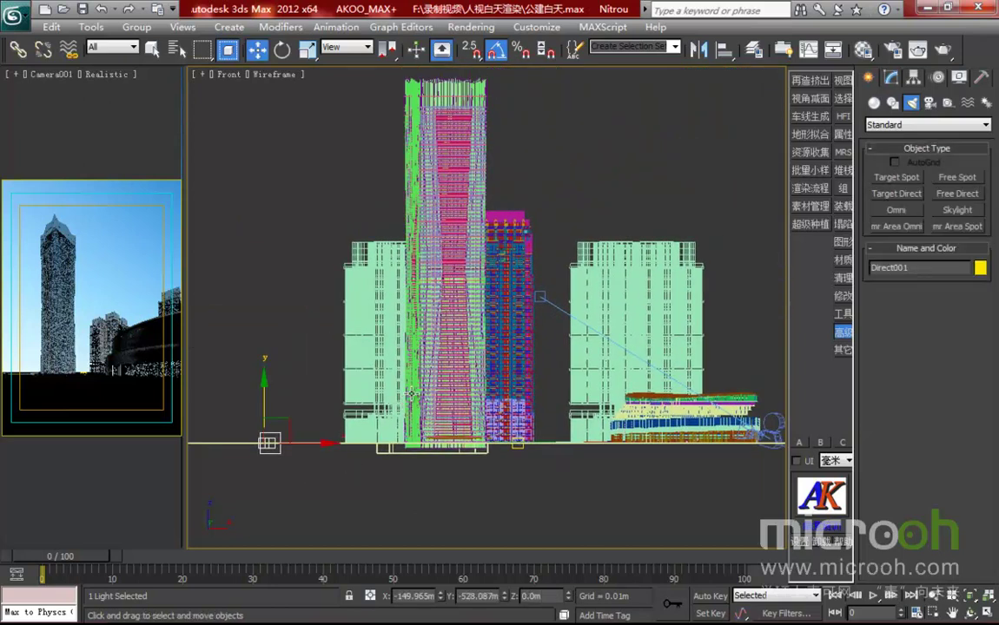
{"action": "scroll", "coordinate": [412, 392], "scroll_direction": "down", "scroll_amount": 2}
{"action": "scroll", "coordinate": [412, 393], "scroll_direction": "up", "scroll_amount": 2}
{"action": "middle_click_drag", "start_coordinate": [412, 393], "coordinate": [397, 432]}
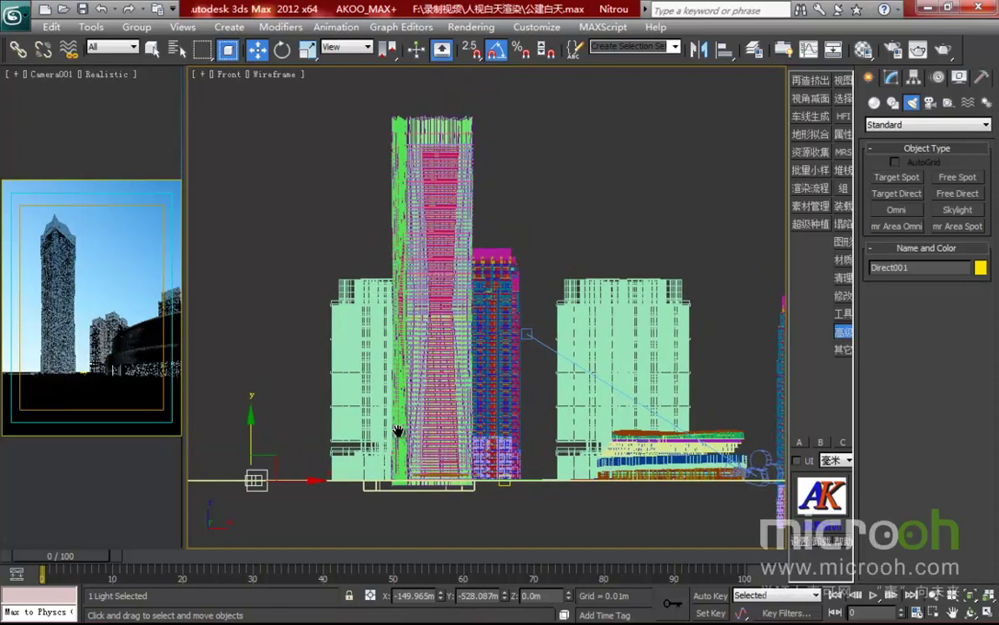
{"action": "left_click_drag", "start_coordinate": [253, 433], "coordinate": [272, 135]}
{"action": "middle_click_drag", "start_coordinate": [457, 342], "coordinate": [520, 320]}
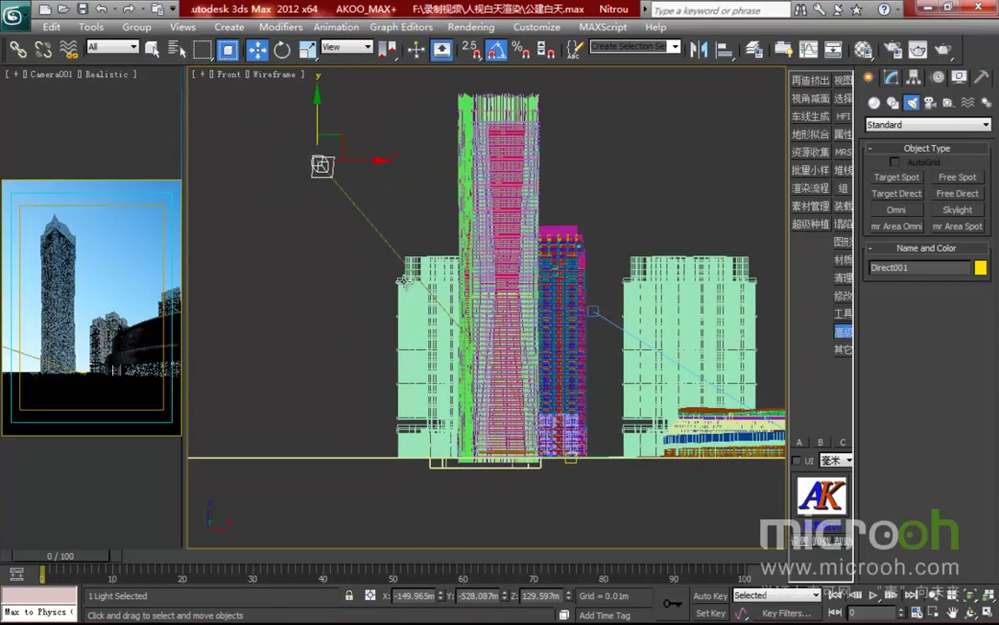
{"action": "middle_click_drag", "start_coordinate": [402, 281], "coordinate": [400, 291]}
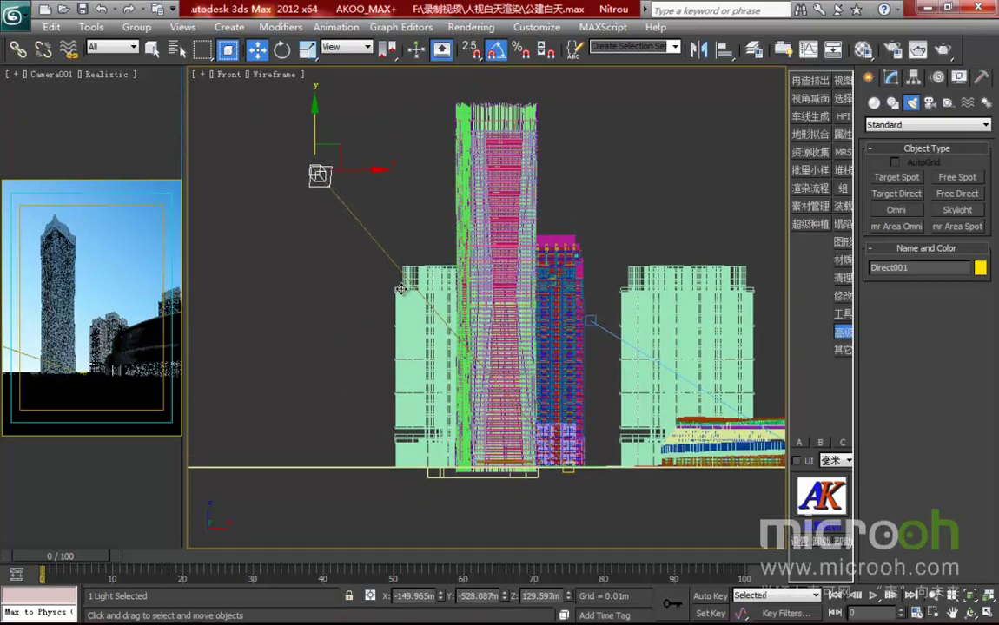
{"action": "left_click", "coordinate": [417, 163]}
Reselect the direct light in the Top view and enable its shadows with the VRayShadow type, keeping the light on.
{"action": "key", "text": "t"}
{"action": "key", "text": "z"}
{"action": "scroll", "coordinate": [473, 399], "scroll_direction": "up", "scroll_amount": 2}
{"action": "scroll", "coordinate": [473, 398], "scroll_direction": "up", "scroll_amount": 1}
{"action": "scroll", "coordinate": [408, 373], "scroll_direction": "up", "scroll_amount": 1}
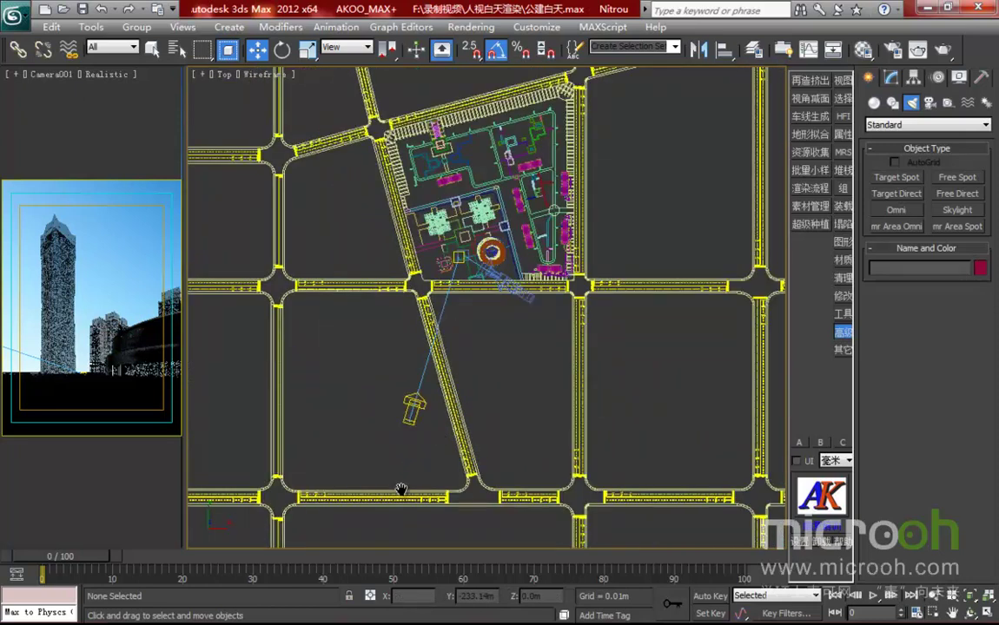
{"action": "left_click", "coordinate": [413, 404]}
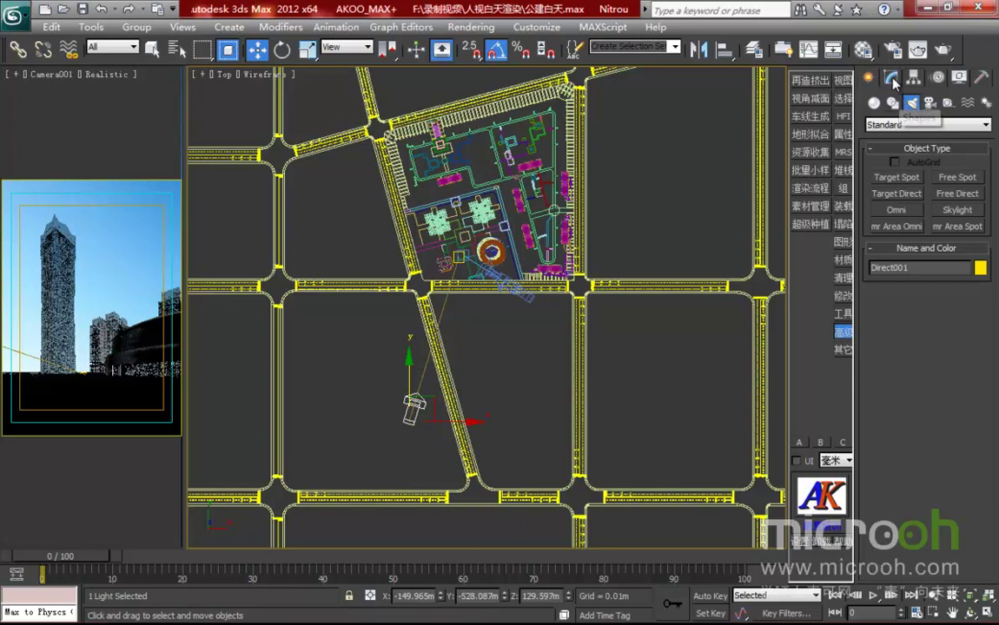
{"action": "left_click", "coordinate": [895, 80]}
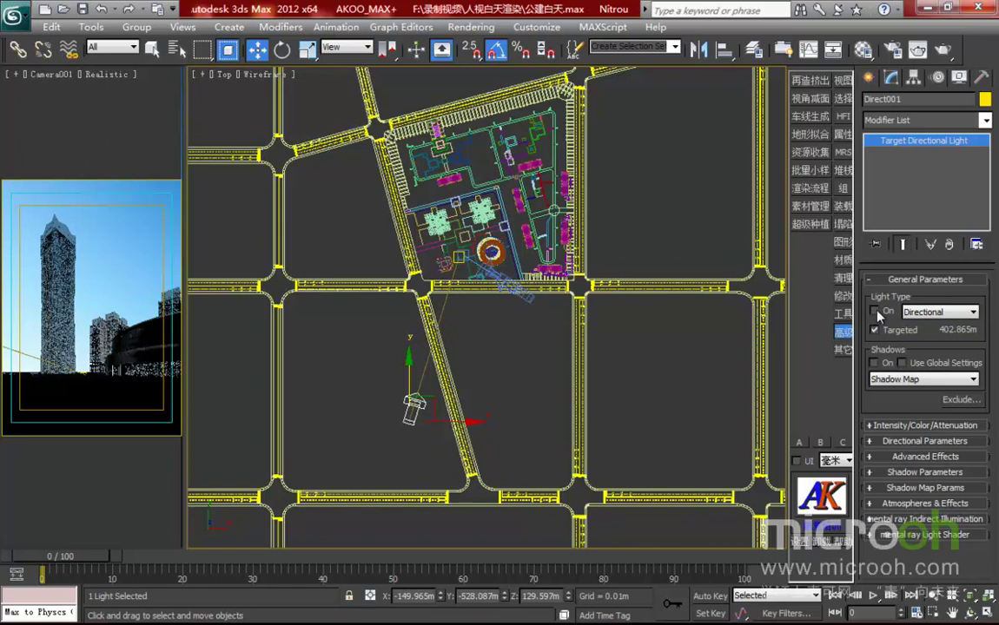
{"action": "left_click", "coordinate": [524, 353]}
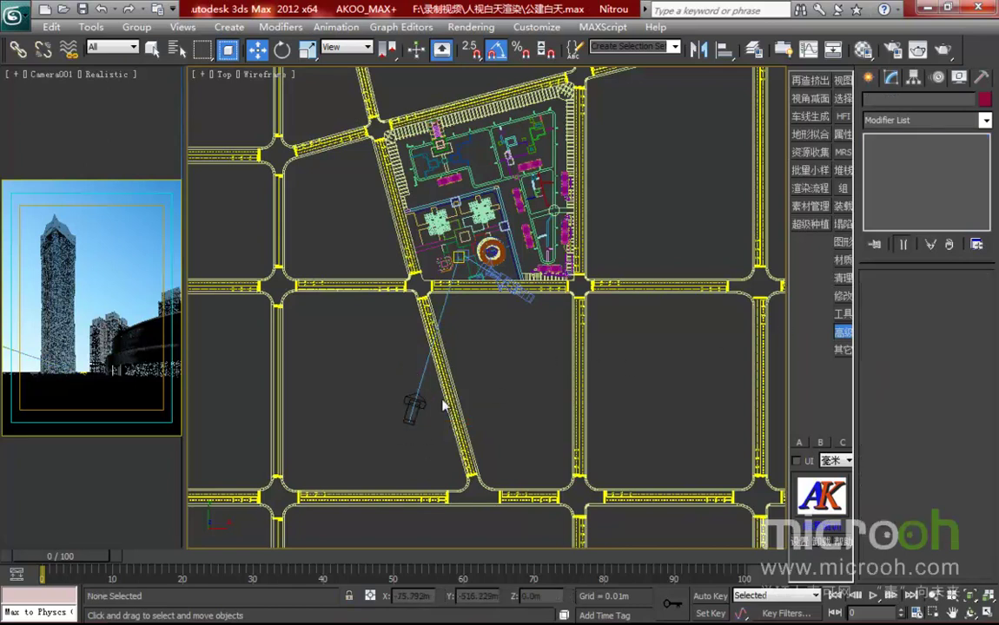
{"action": "left_click", "coordinate": [412, 405]}
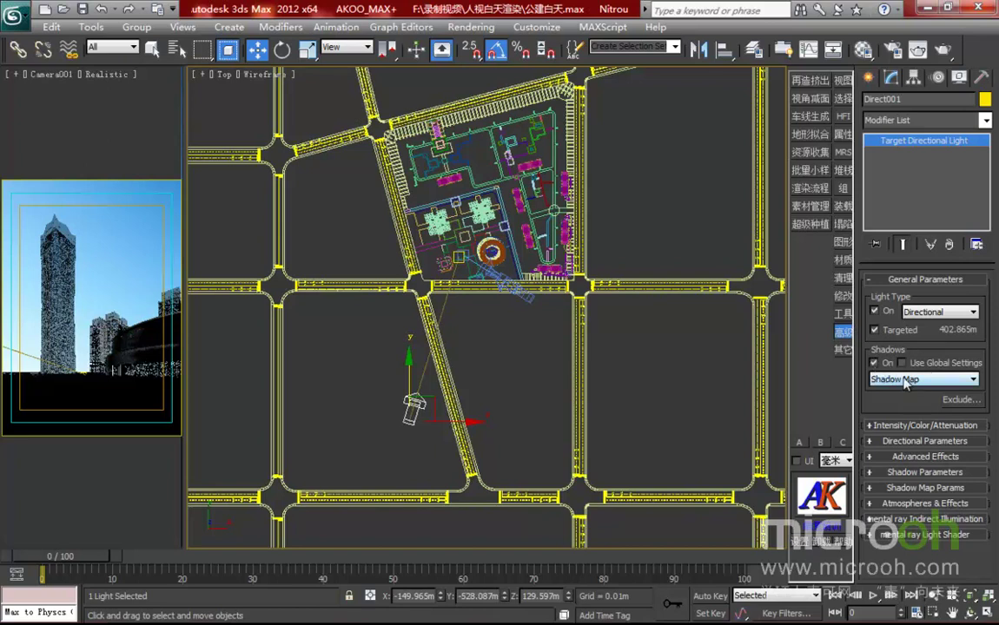
{"action": "left_click", "coordinate": [906, 382]}
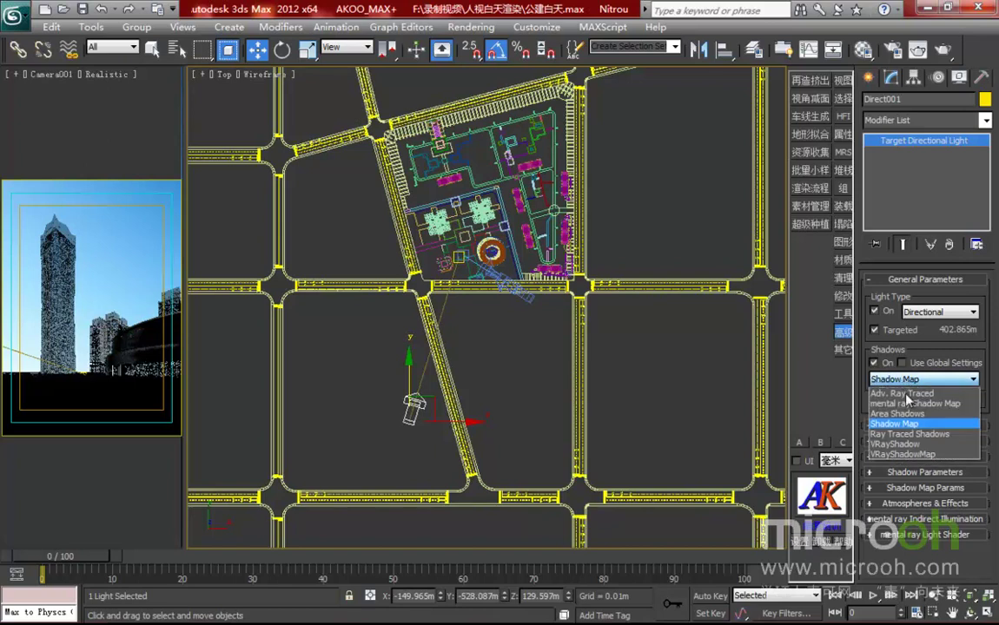
{"action": "left_click", "coordinate": [902, 444]}
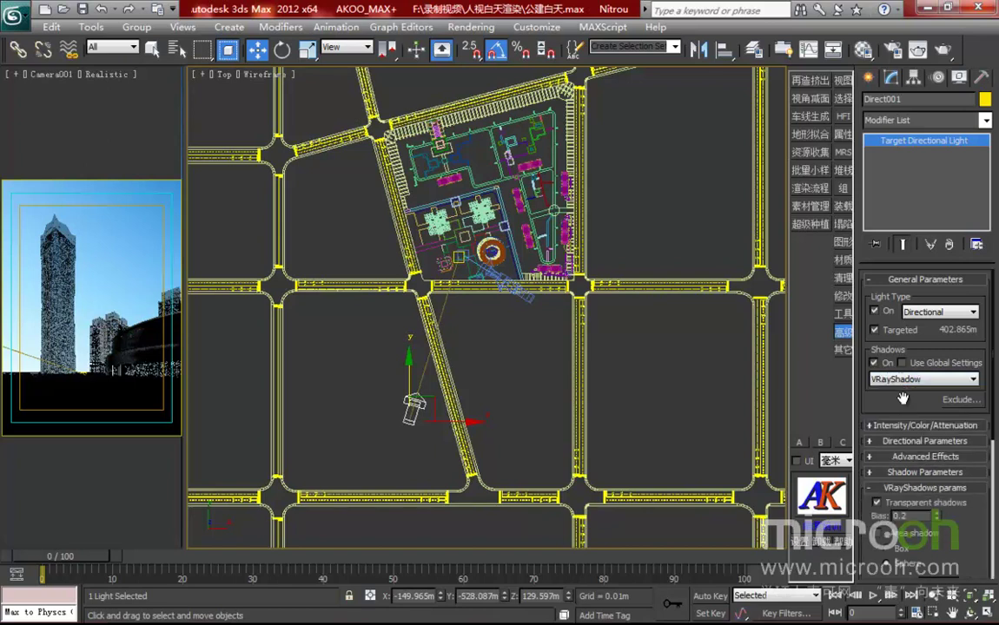
Give the direct light a pale warm yellow color of RGB 255, 234, 188, keeping its multiplier at 1.0.
{"action": "middle_click_drag", "start_coordinate": [324, 346], "coordinate": [284, 345]}
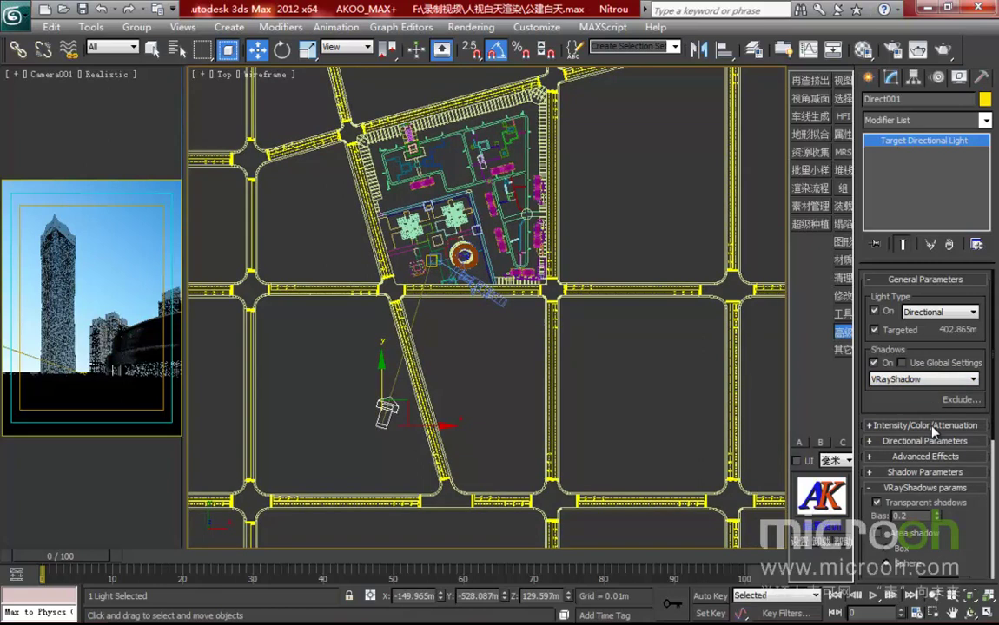
{"action": "left_click", "coordinate": [925, 425]}
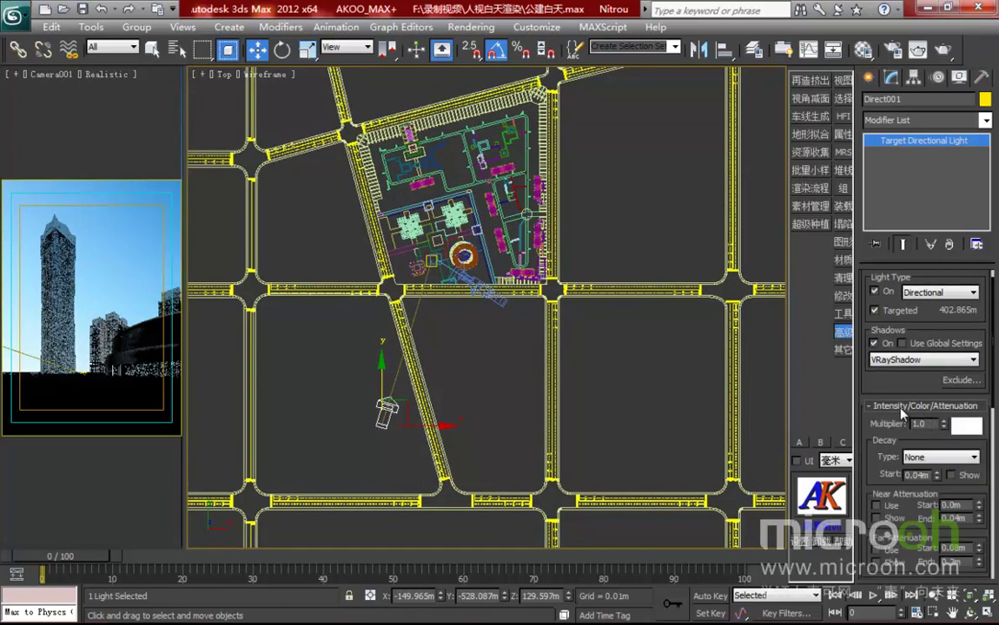
{"action": "left_click_drag", "start_coordinate": [945, 419], "coordinate": [945, 367]}
{"action": "double_click", "coordinate": [936, 374]}
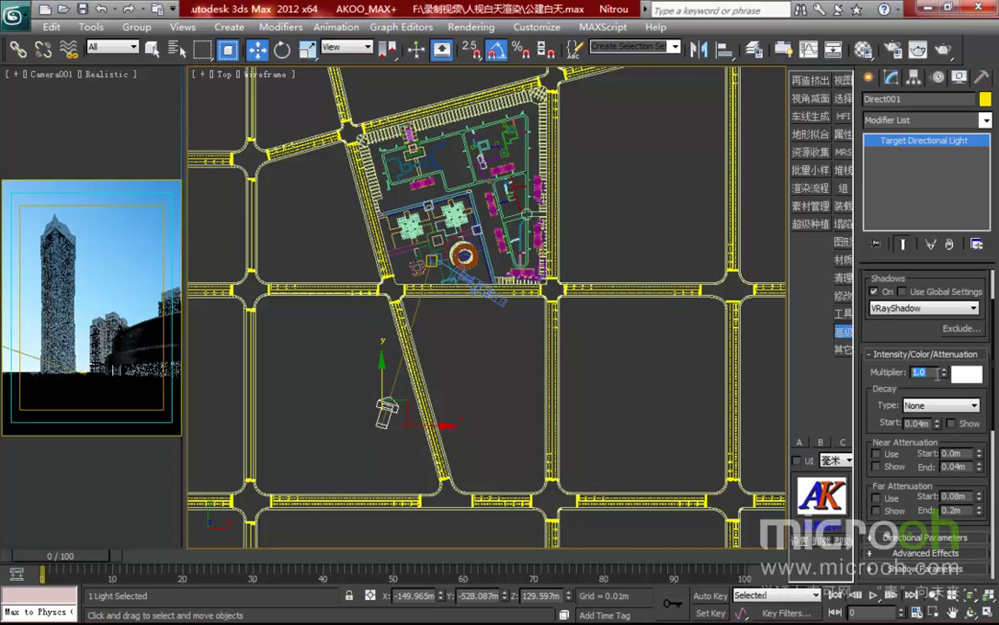
{"action": "left_click", "coordinate": [977, 382]}
{"action": "left_click_drag", "start_coordinate": [780, 72], "coordinate": [734, 70]}
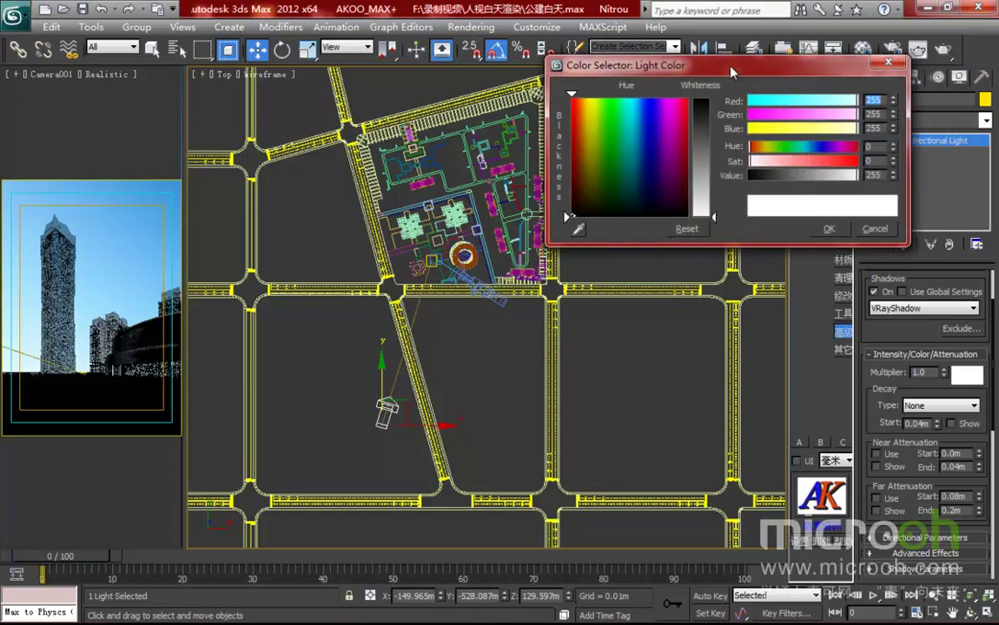
{"action": "left_click", "coordinate": [583, 100]}
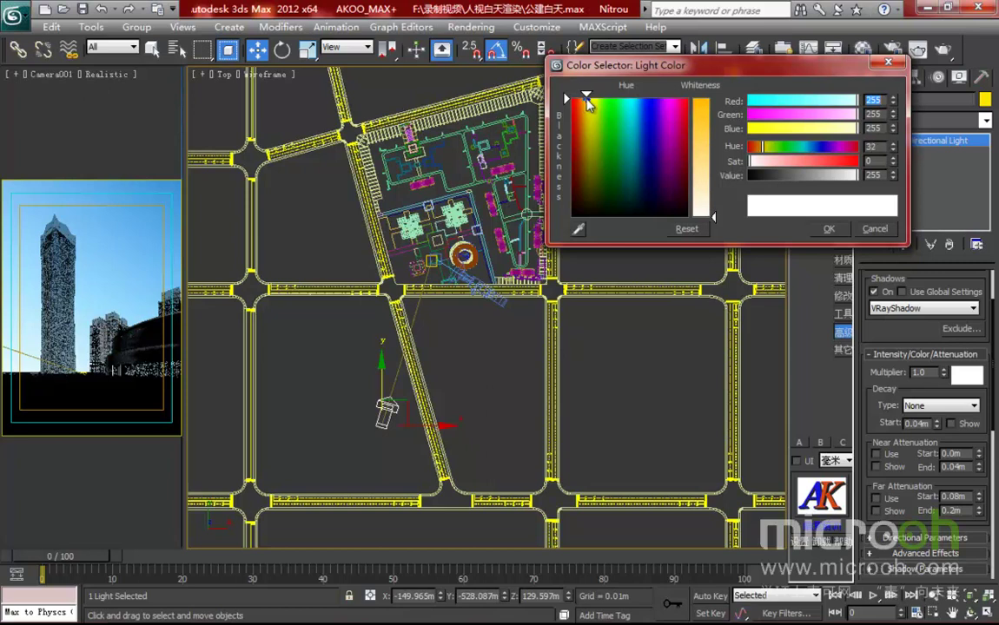
{"action": "left_click", "coordinate": [586, 103]}
{"action": "left_click_drag", "start_coordinate": [712, 204], "coordinate": [712, 189]}
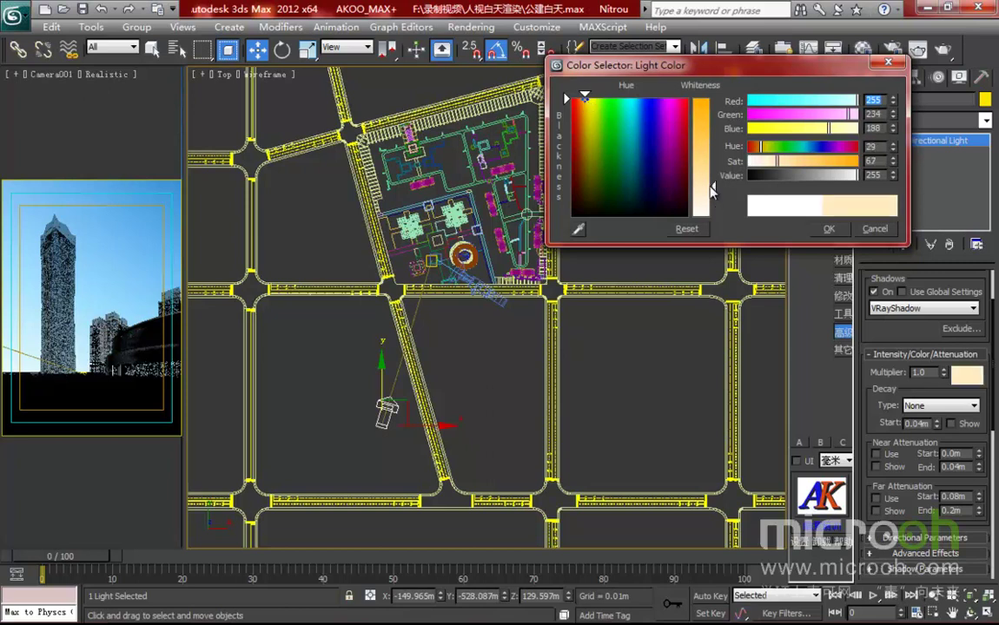
{"action": "left_click", "coordinate": [825, 229]}
Set the direct light's Falloff/Field to 500 m in its directional parameters.
{"action": "left_click_drag", "start_coordinate": [870, 409], "coordinate": [886, 298]}
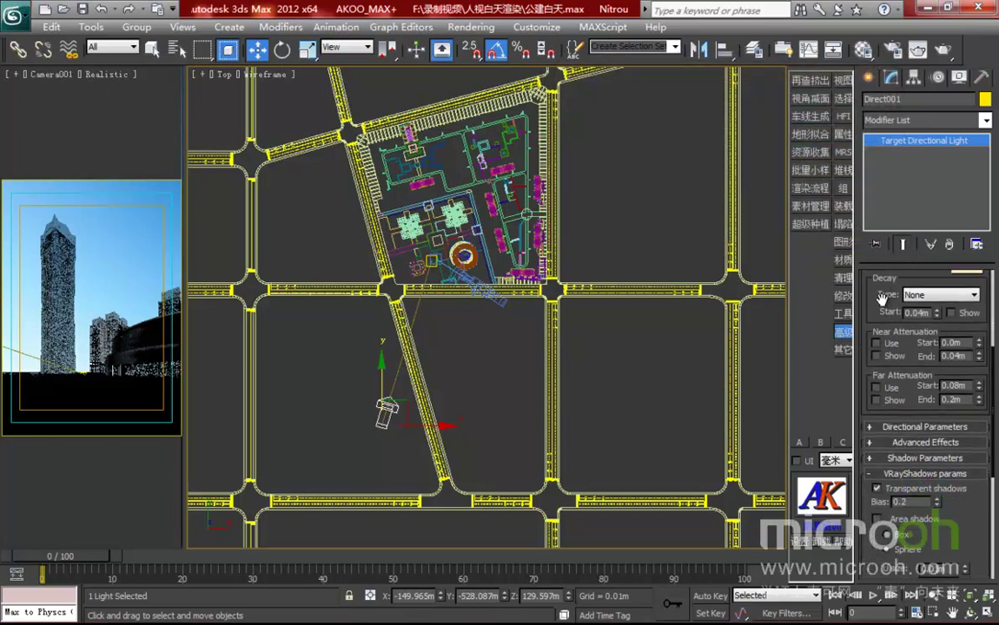
{"action": "left_click", "coordinate": [926, 427]}
{"action": "left_click_drag", "start_coordinate": [929, 430], "coordinate": [929, 391]}
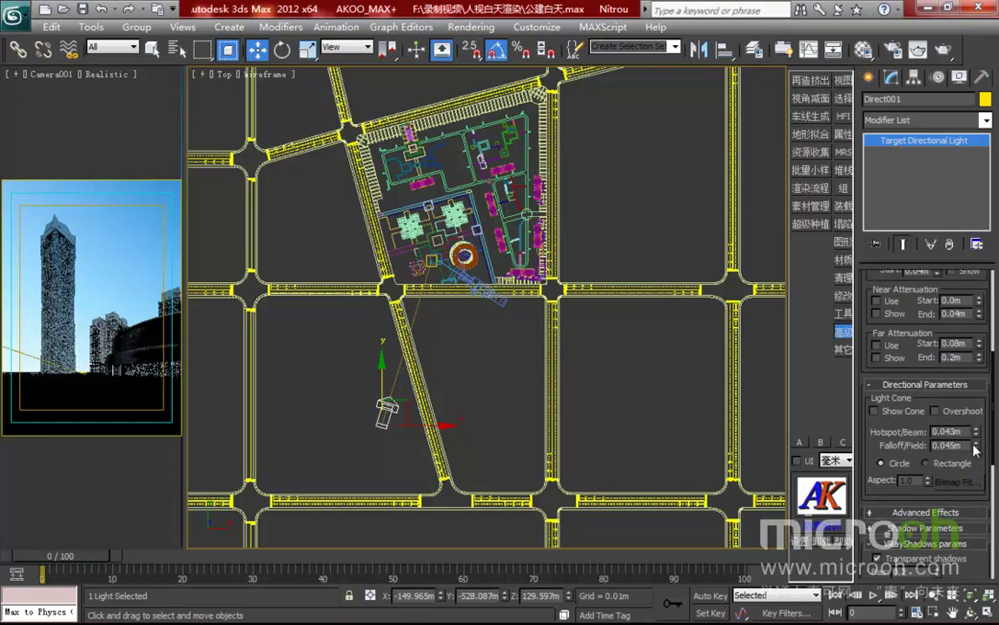
{"action": "left_click_drag", "start_coordinate": [978, 453], "coordinate": [970, 328]}
{"action": "left_click_drag", "start_coordinate": [978, 451], "coordinate": [921, 527]}
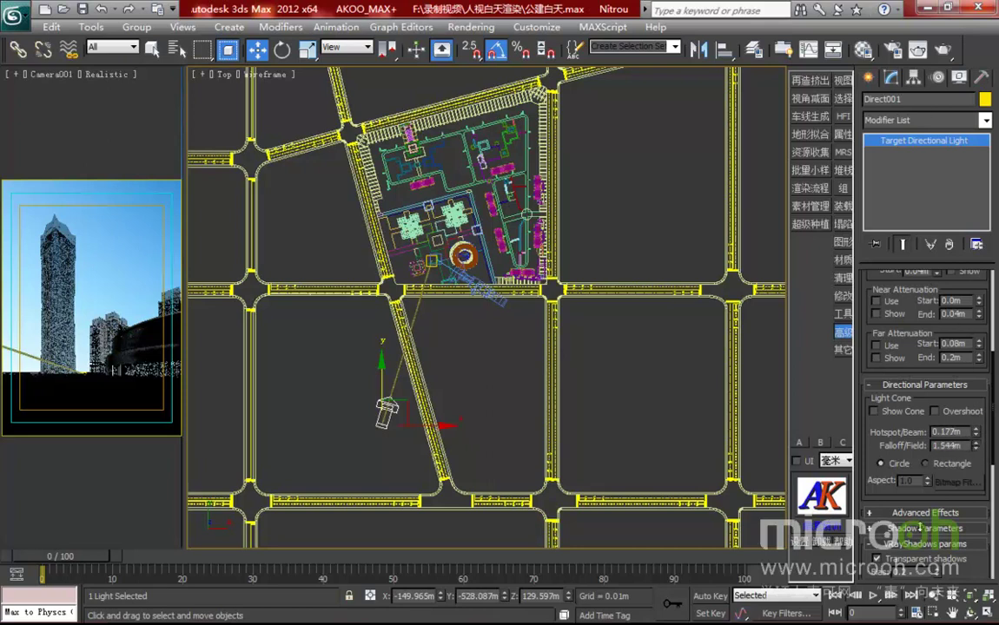
{"action": "scroll", "coordinate": [921, 527], "scroll_direction": "up", "scroll_amount": 4}
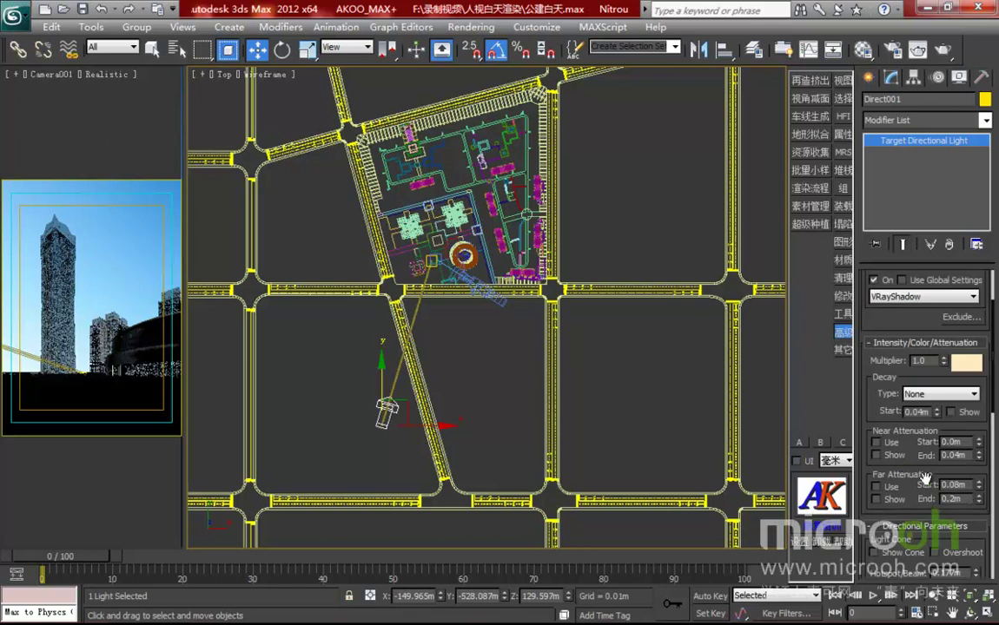
{"action": "scroll", "coordinate": [967, 434], "scroll_direction": "down", "scroll_amount": 4}
{"action": "left_click_drag", "start_coordinate": [972, 455], "coordinate": [787, 242]}
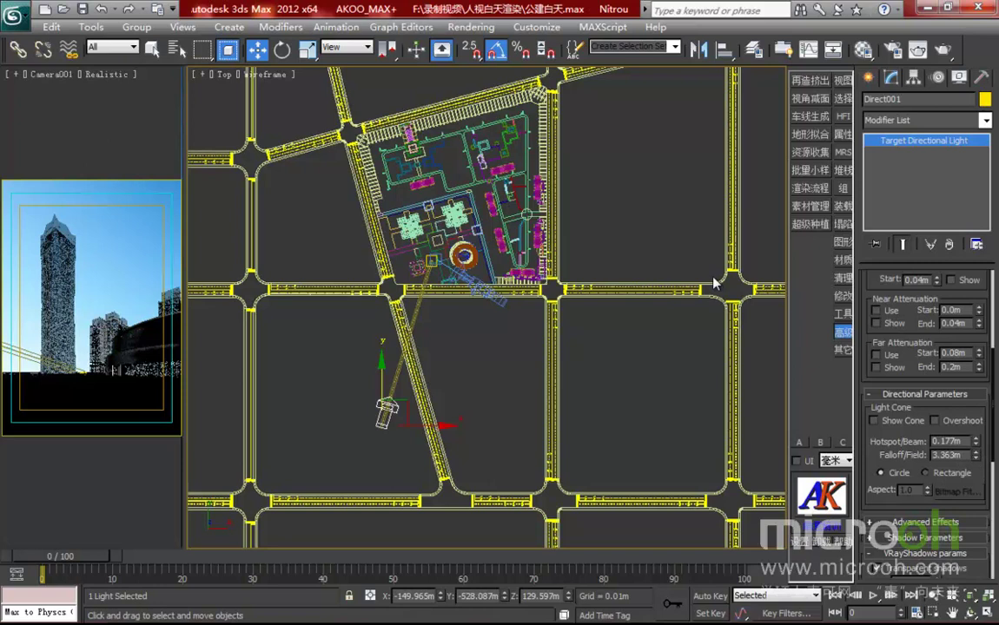
{"action": "left_click_drag", "start_coordinate": [976, 458], "coordinate": [973, 276]}
{"action": "left_click_drag", "start_coordinate": [973, 222], "coordinate": [973, 217]}
{"action": "double_click", "coordinate": [952, 456]}
{"action": "type", "text": "500"}
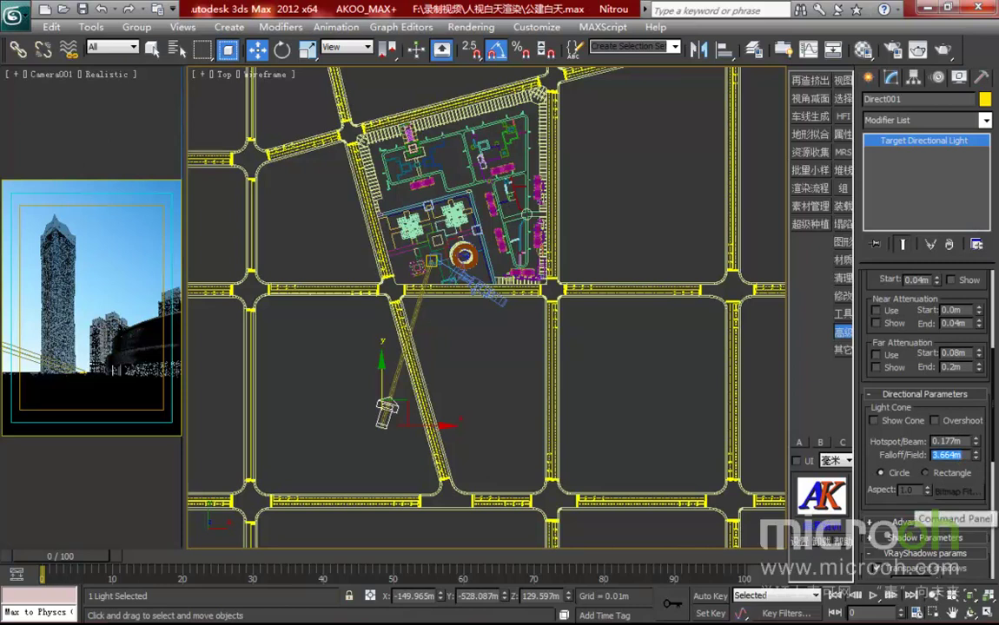
{"action": "key", "text": "Return"}
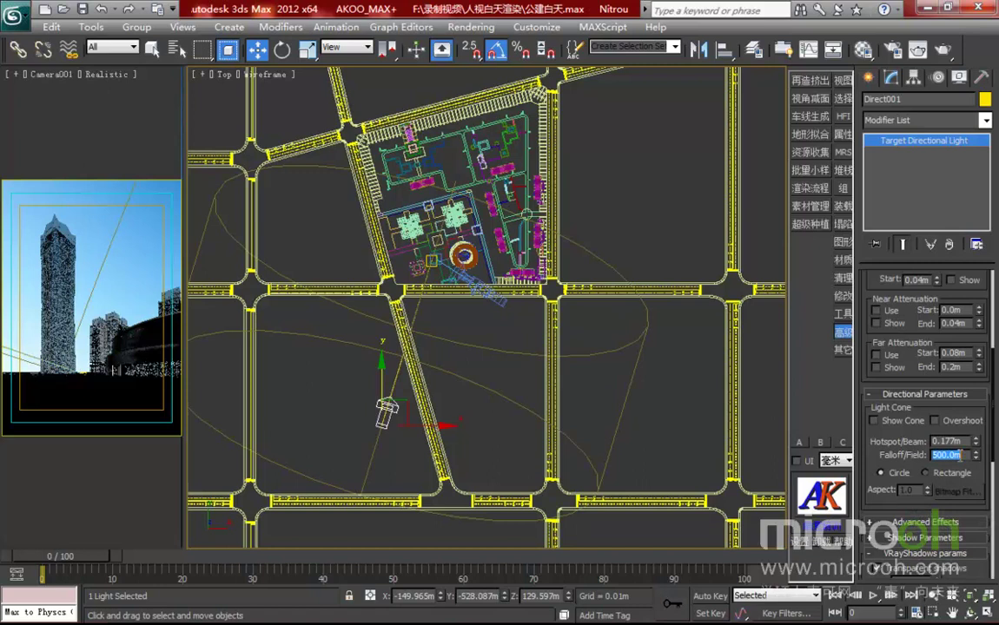
Try a Hotspot/Beam of 300 m for the direct light and settle on 250 m.
{"action": "double_click", "coordinate": [967, 441]}
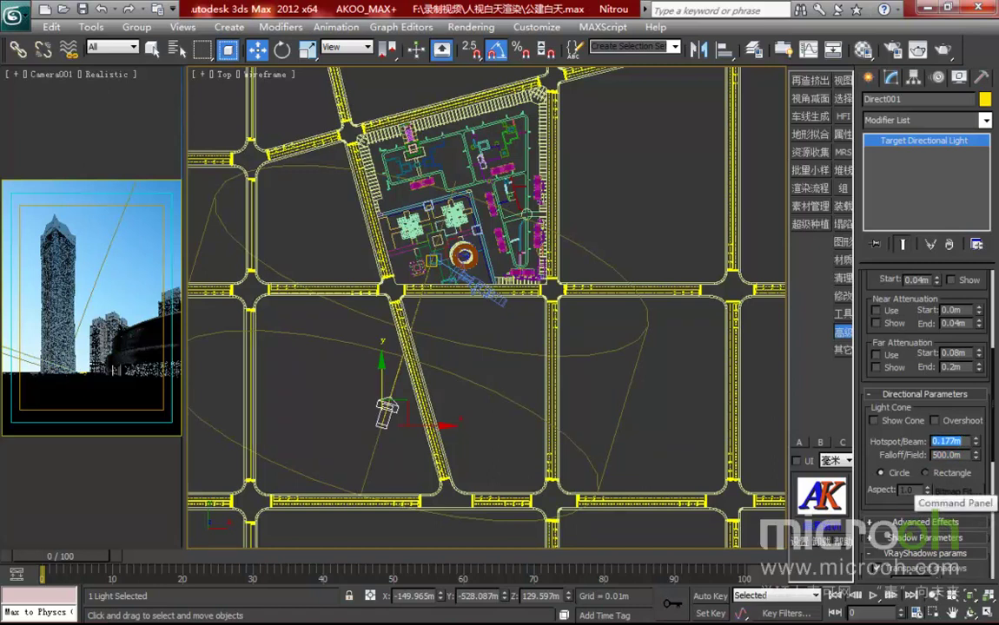
{"action": "type", "text": "300"}
{"action": "key", "text": "Return"}
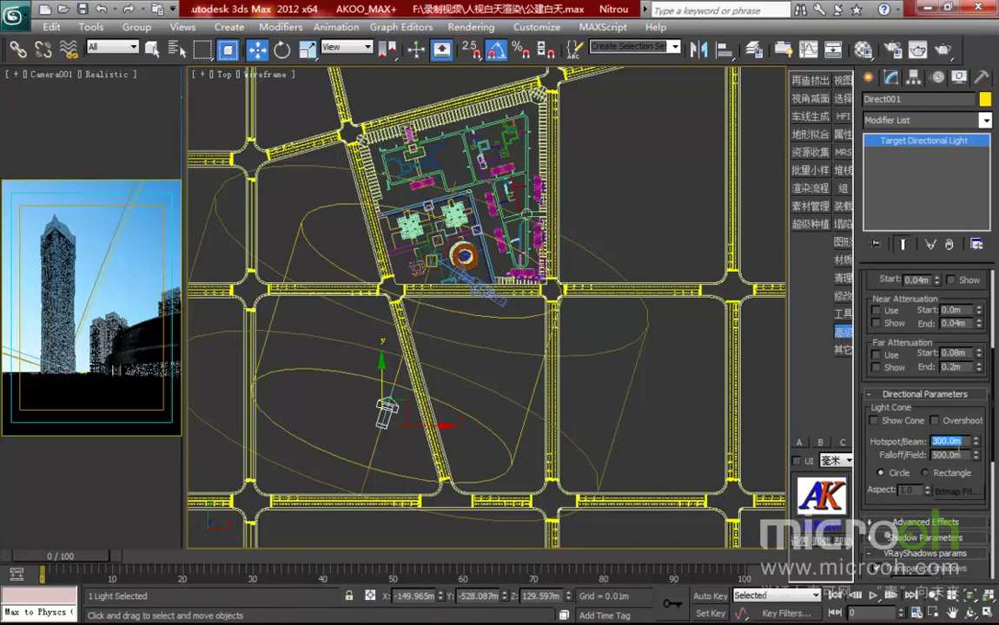
{"action": "key", "text": "BackSpace"}
{"action": "type", "text": "250"}
{"action": "key", "text": "Return"}
Save the scene and switch the large viewport from Top to the view from Direct001.
{"action": "middle_click_drag", "start_coordinate": [482, 371], "coordinate": [501, 381]}
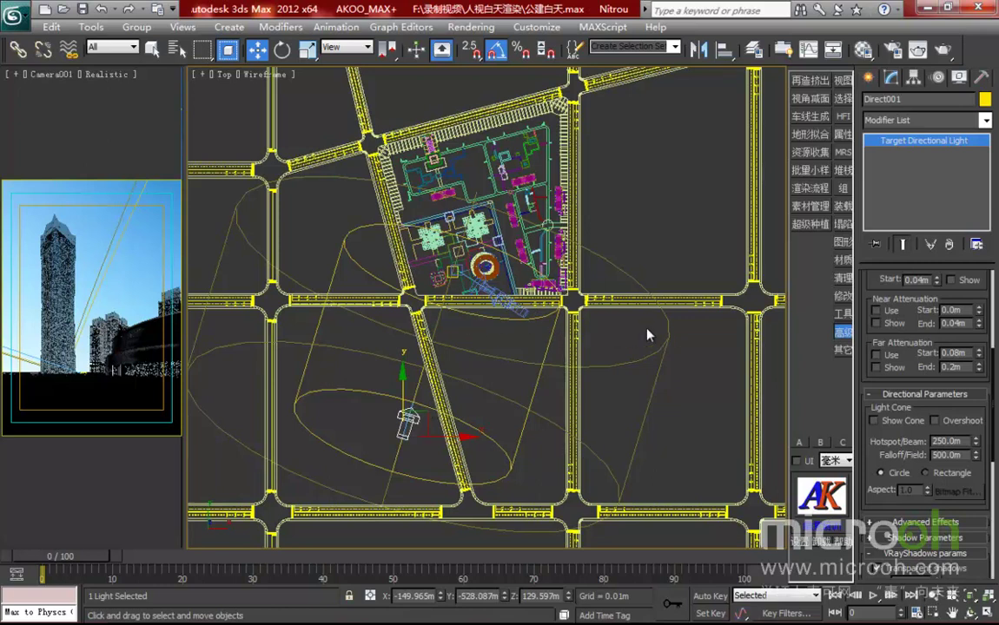
{"action": "middle_click_drag", "start_coordinate": [540, 353], "coordinate": [536, 360]}
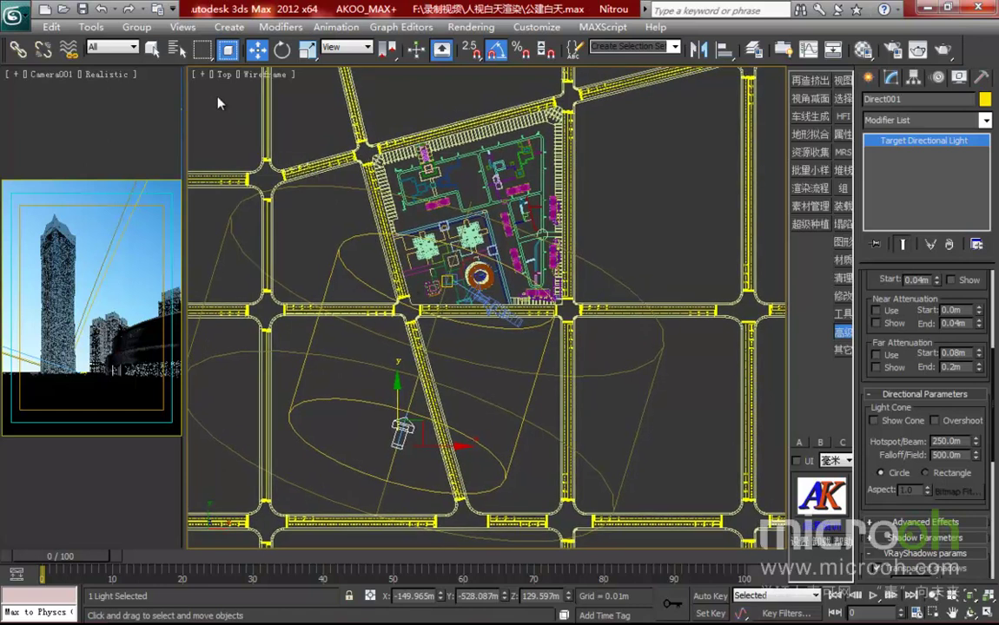
{"action": "key", "text": "ctrl+s"}
{"action": "left_click", "coordinate": [227, 76]}
{"action": "mouse_move", "coordinate": [258, 111]}
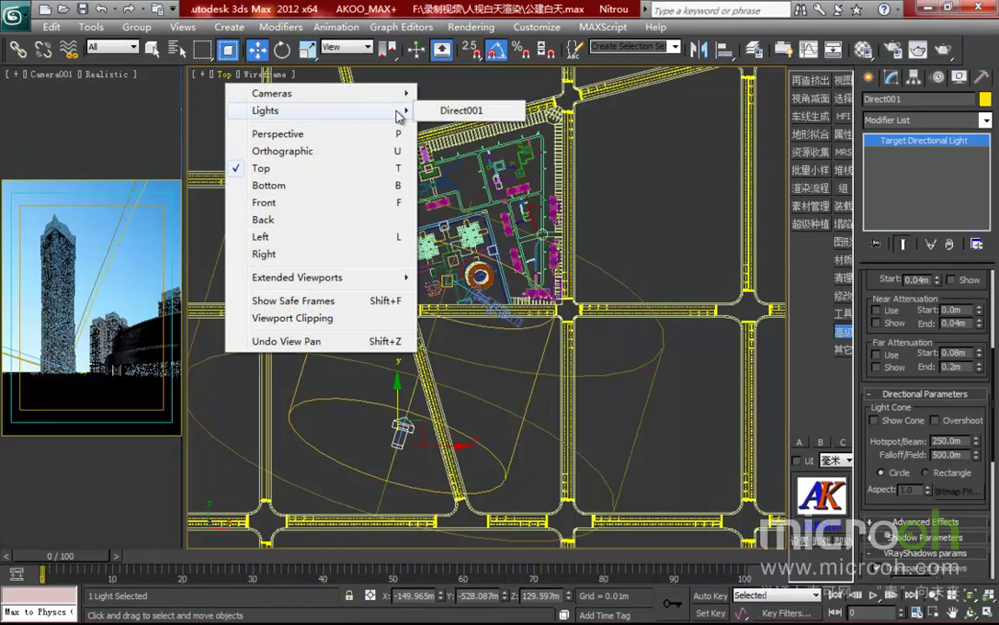
{"action": "left_click", "coordinate": [461, 111]}
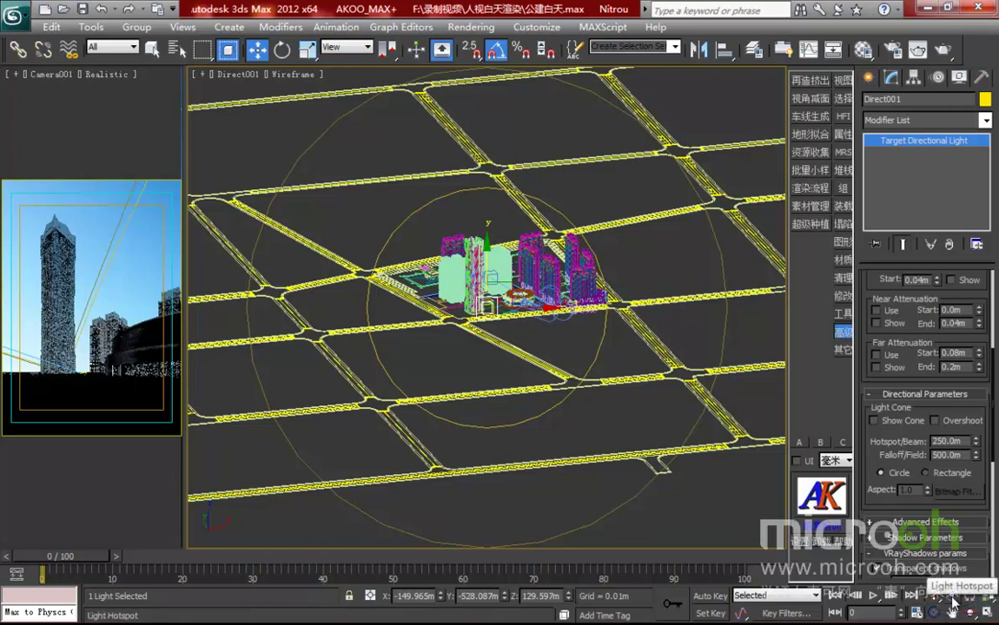
Shrink the direct light's hotspot to about 95 m and truck the light so its cone centres on the building cluster.
{"action": "left_click", "coordinate": [953, 599]}
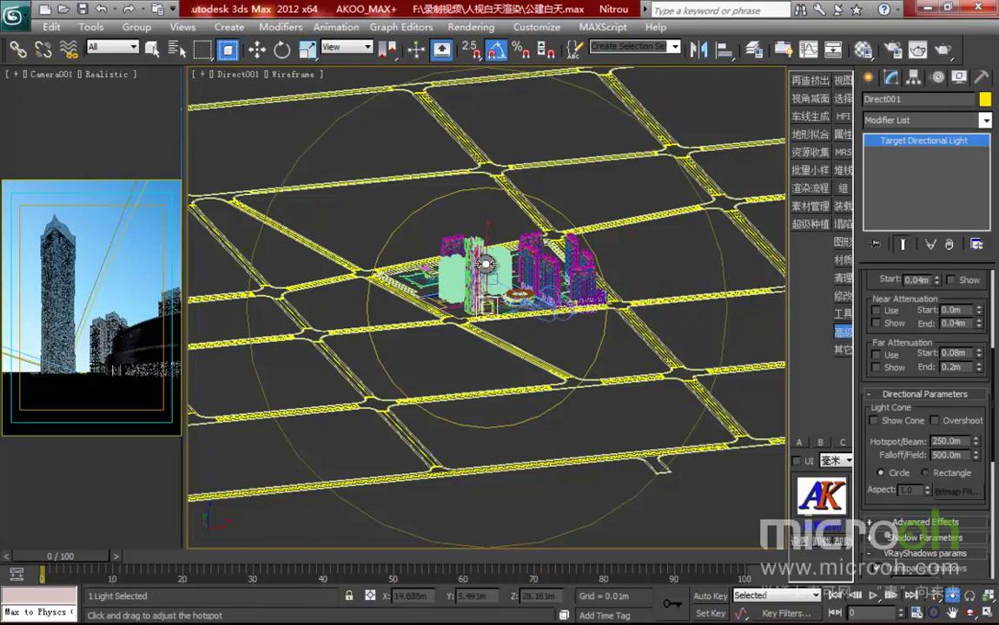
{"action": "left_click_drag", "start_coordinate": [539, 341], "coordinate": [536, 331]}
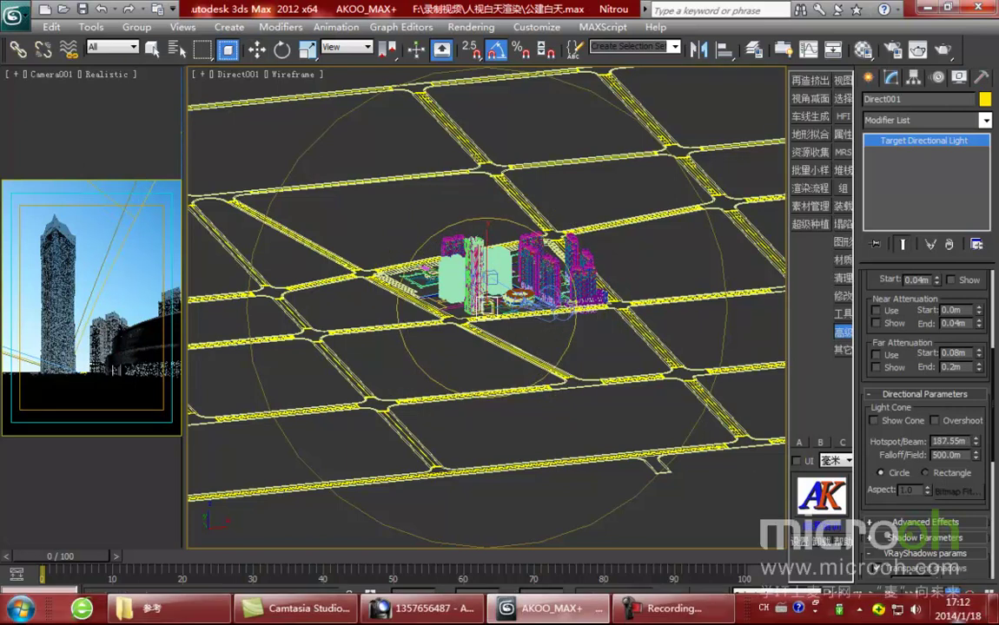
{"action": "left_click_drag", "start_coordinate": [569, 310], "coordinate": [516, 353]}
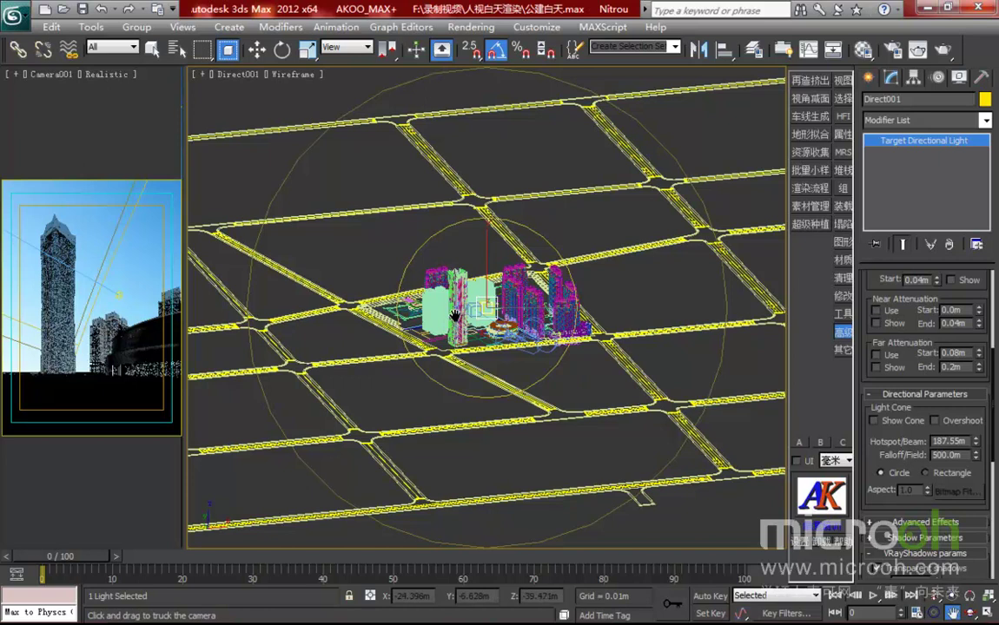
{"action": "scroll", "coordinate": [669, 405], "scroll_direction": "up", "scroll_amount": 2}
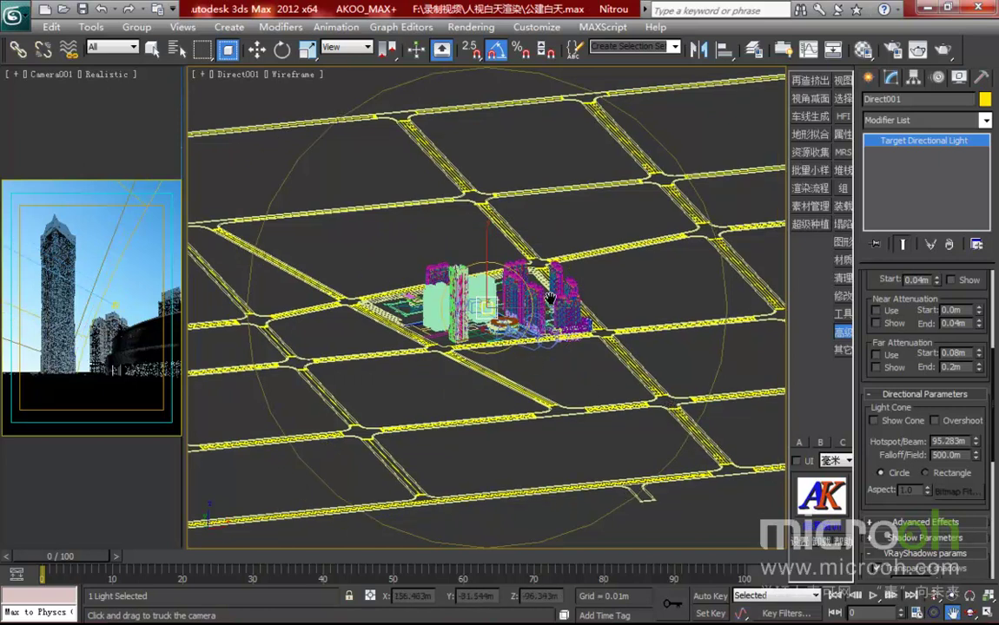
{"action": "left_click_drag", "start_coordinate": [526, 366], "coordinate": [704, 401]}
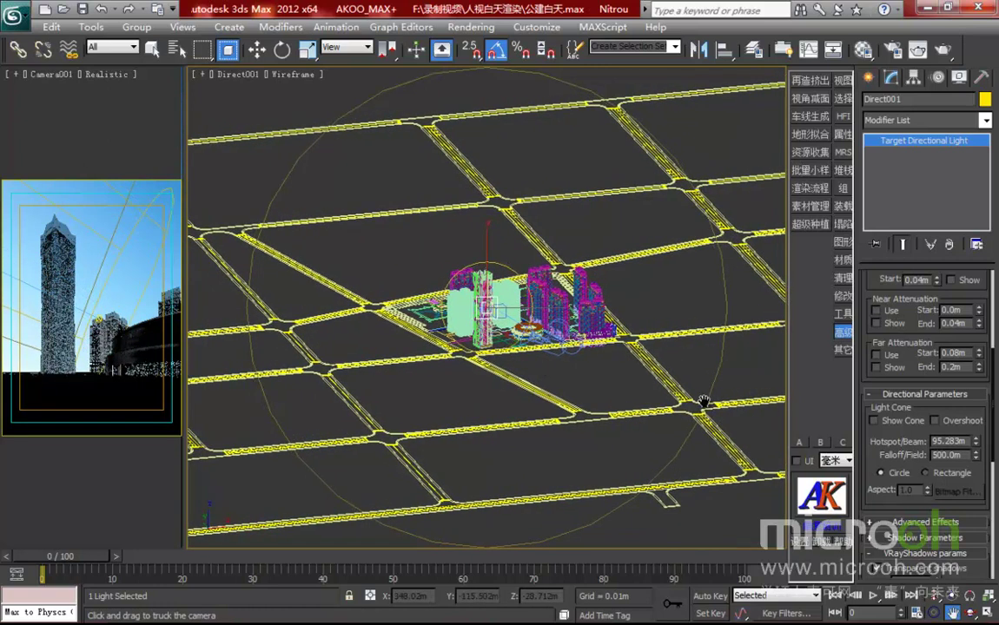
Tighten the direct light's falloff to about 272 m and orbit the light to a steeper angle over the buildings.
{"action": "left_click", "coordinate": [934, 612]}
{"action": "left_click_drag", "start_coordinate": [620, 434], "coordinate": [603, 373]}
{"action": "left_click", "coordinate": [970, 613]}
{"action": "left_click_drag", "start_coordinate": [469, 320], "coordinate": [520, 369]}
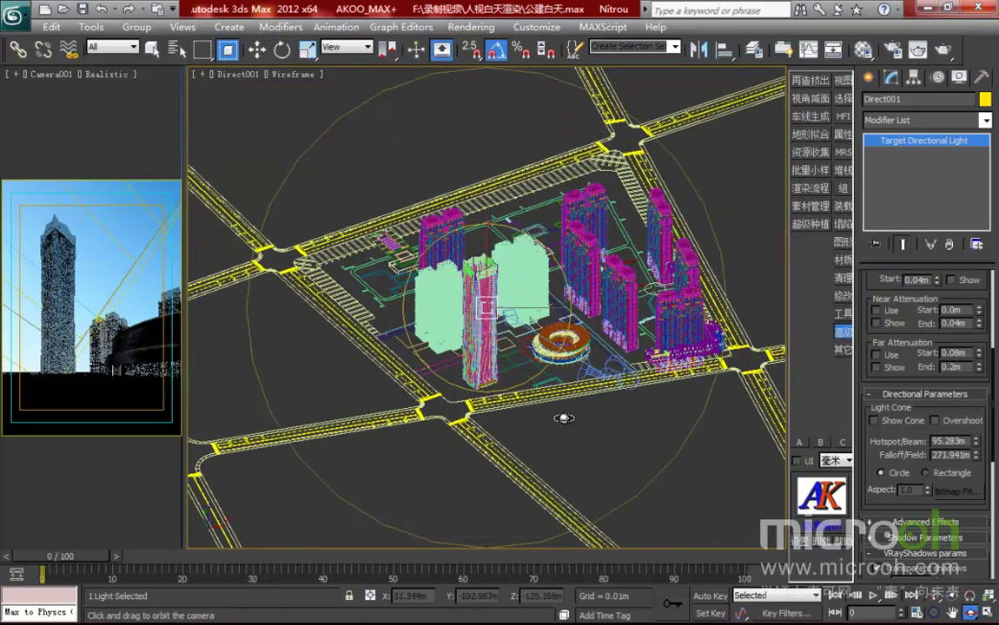
{"action": "left_click_drag", "start_coordinate": [569, 417], "coordinate": [571, 417]}
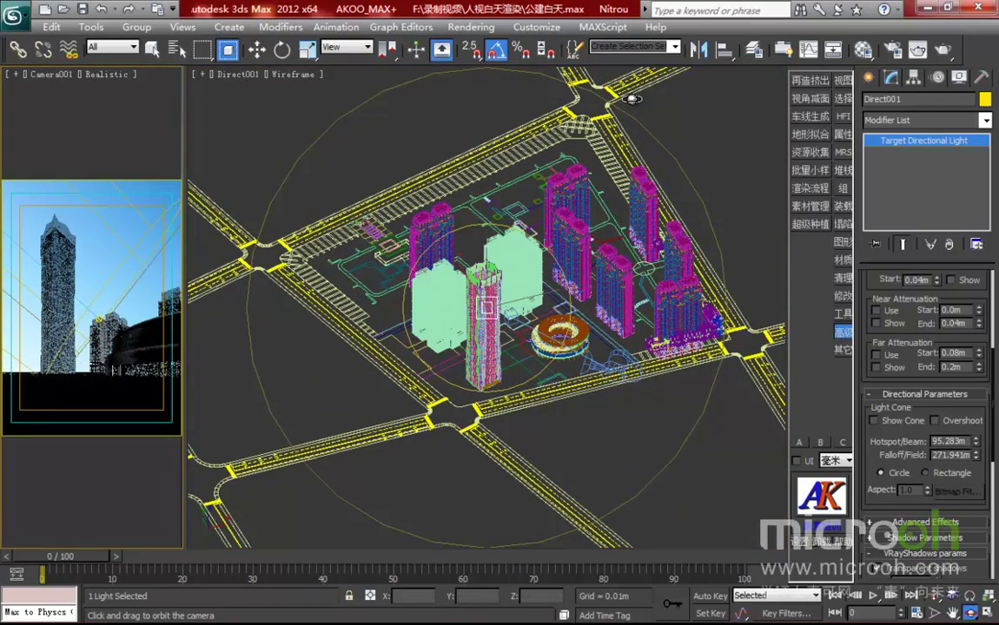
Clone the previous Camera001 render into a separate window beside it and render the camera view again with the adjusted light.
{"action": "left_click", "coordinate": [918, 52]}
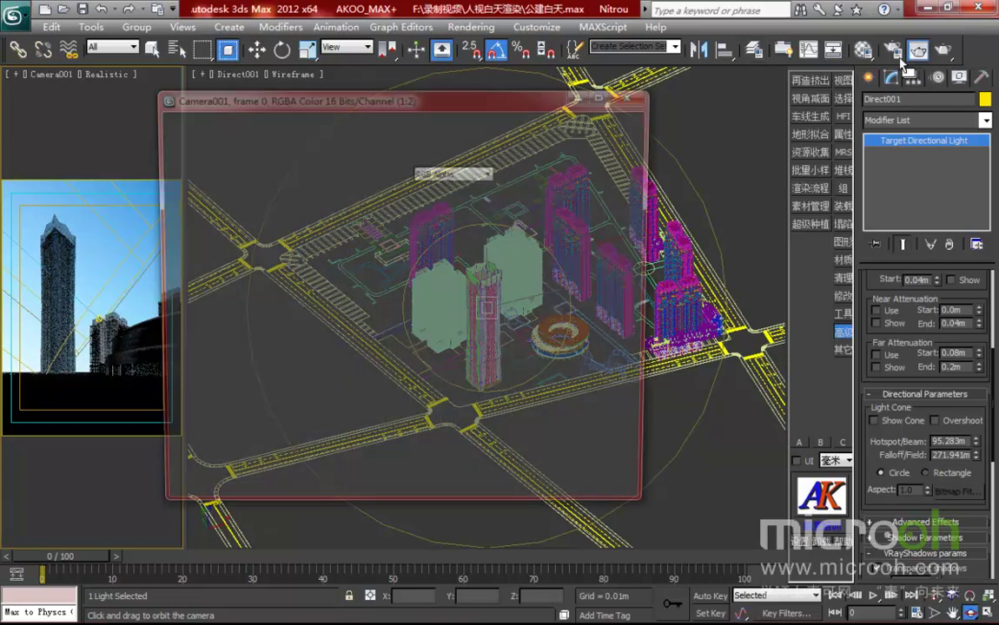
{"action": "left_click", "coordinate": [203, 171]}
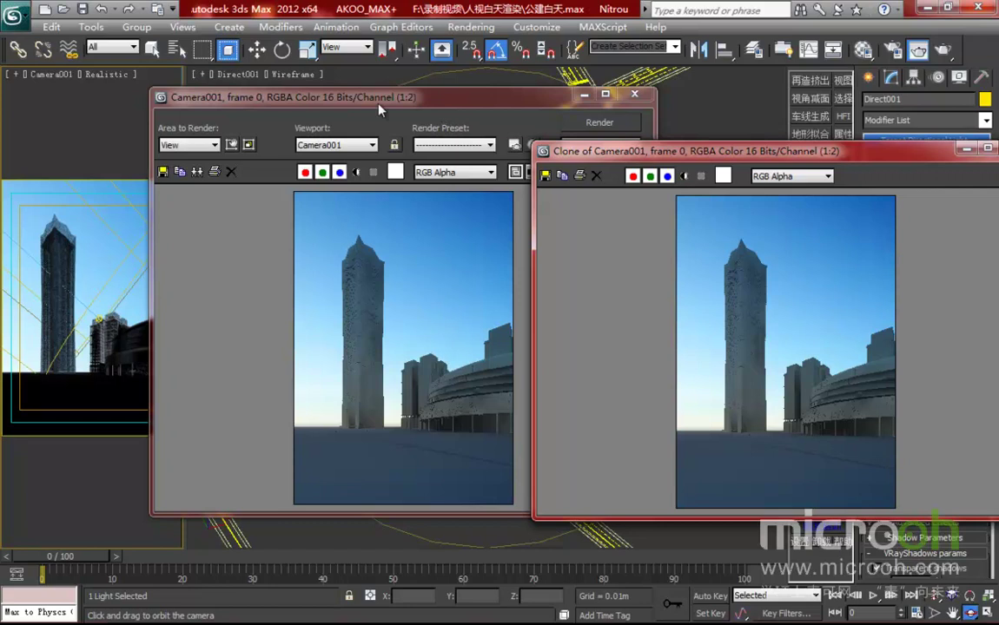
{"action": "left_click_drag", "start_coordinate": [379, 109], "coordinate": [253, 118]}
{"action": "left_click", "coordinate": [473, 132]}
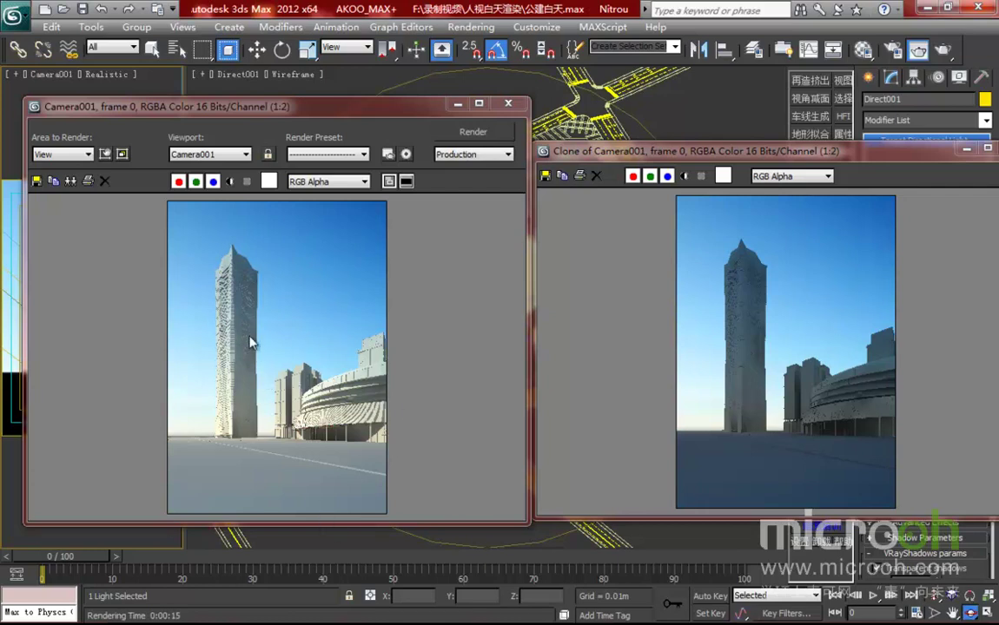
Compare the new Camera001 render with the cloned one and close both frame windows.
{"action": "left_click_drag", "start_coordinate": [315, 115], "coordinate": [337, 115]}
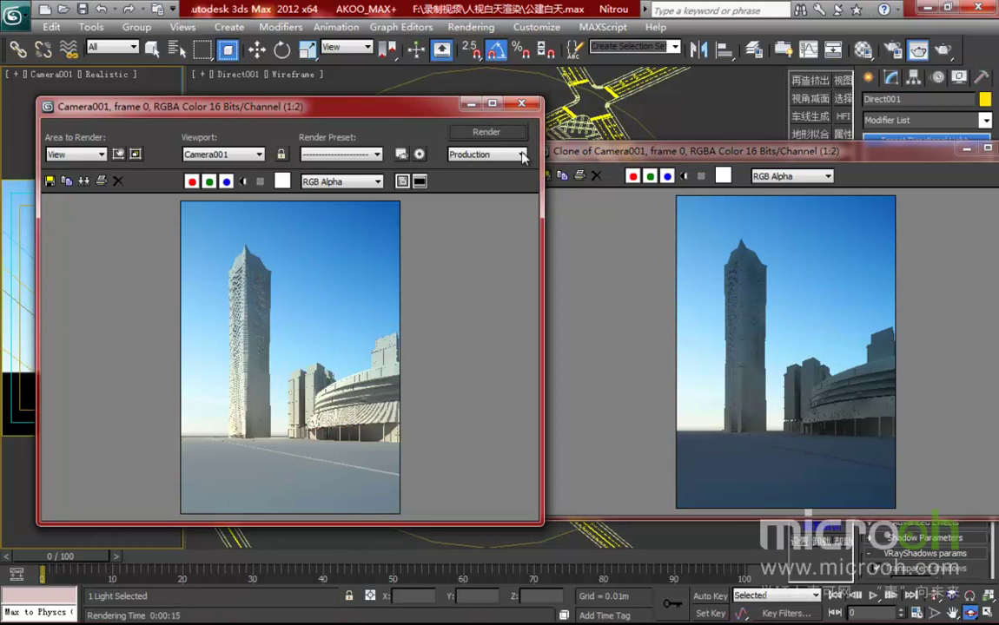
{"action": "left_click_drag", "start_coordinate": [372, 100], "coordinate": [384, 108]}
{"action": "left_click", "coordinate": [536, 114]}
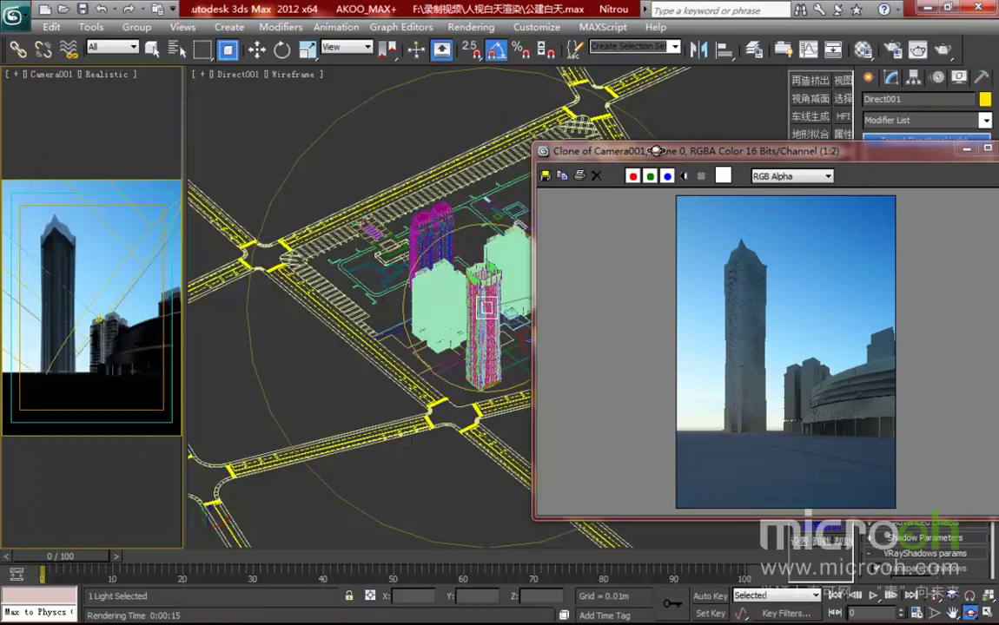
{"action": "left_click_drag", "start_coordinate": [632, 154], "coordinate": [469, 167]}
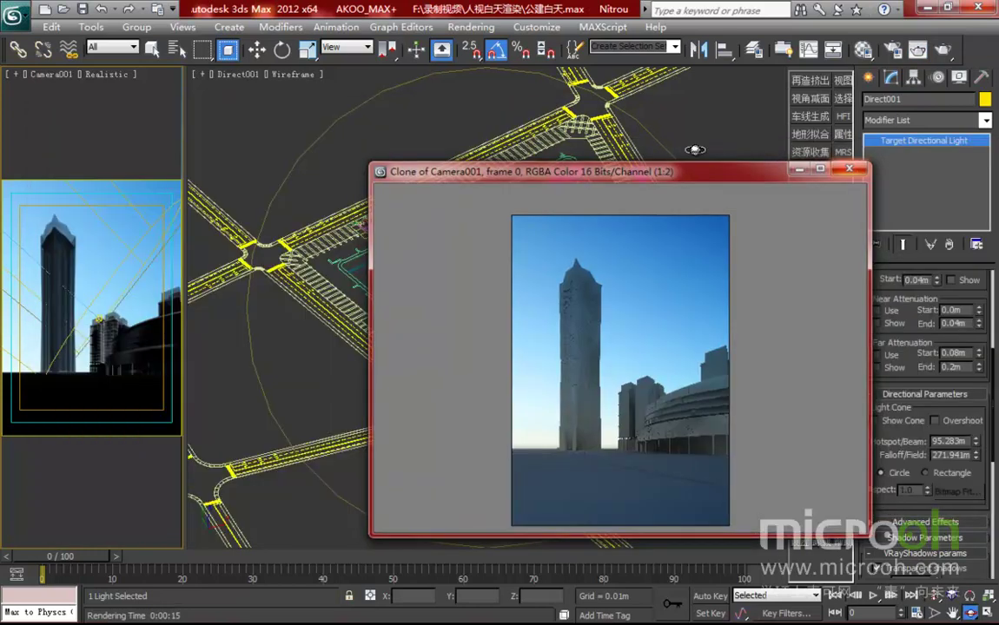
{"action": "left_click", "coordinate": [858, 163]}
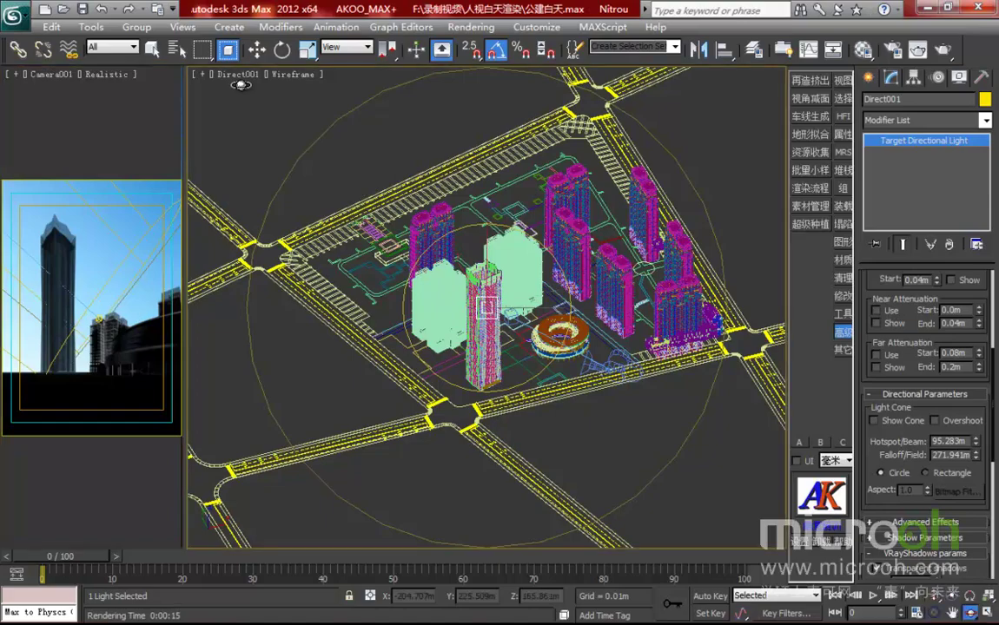